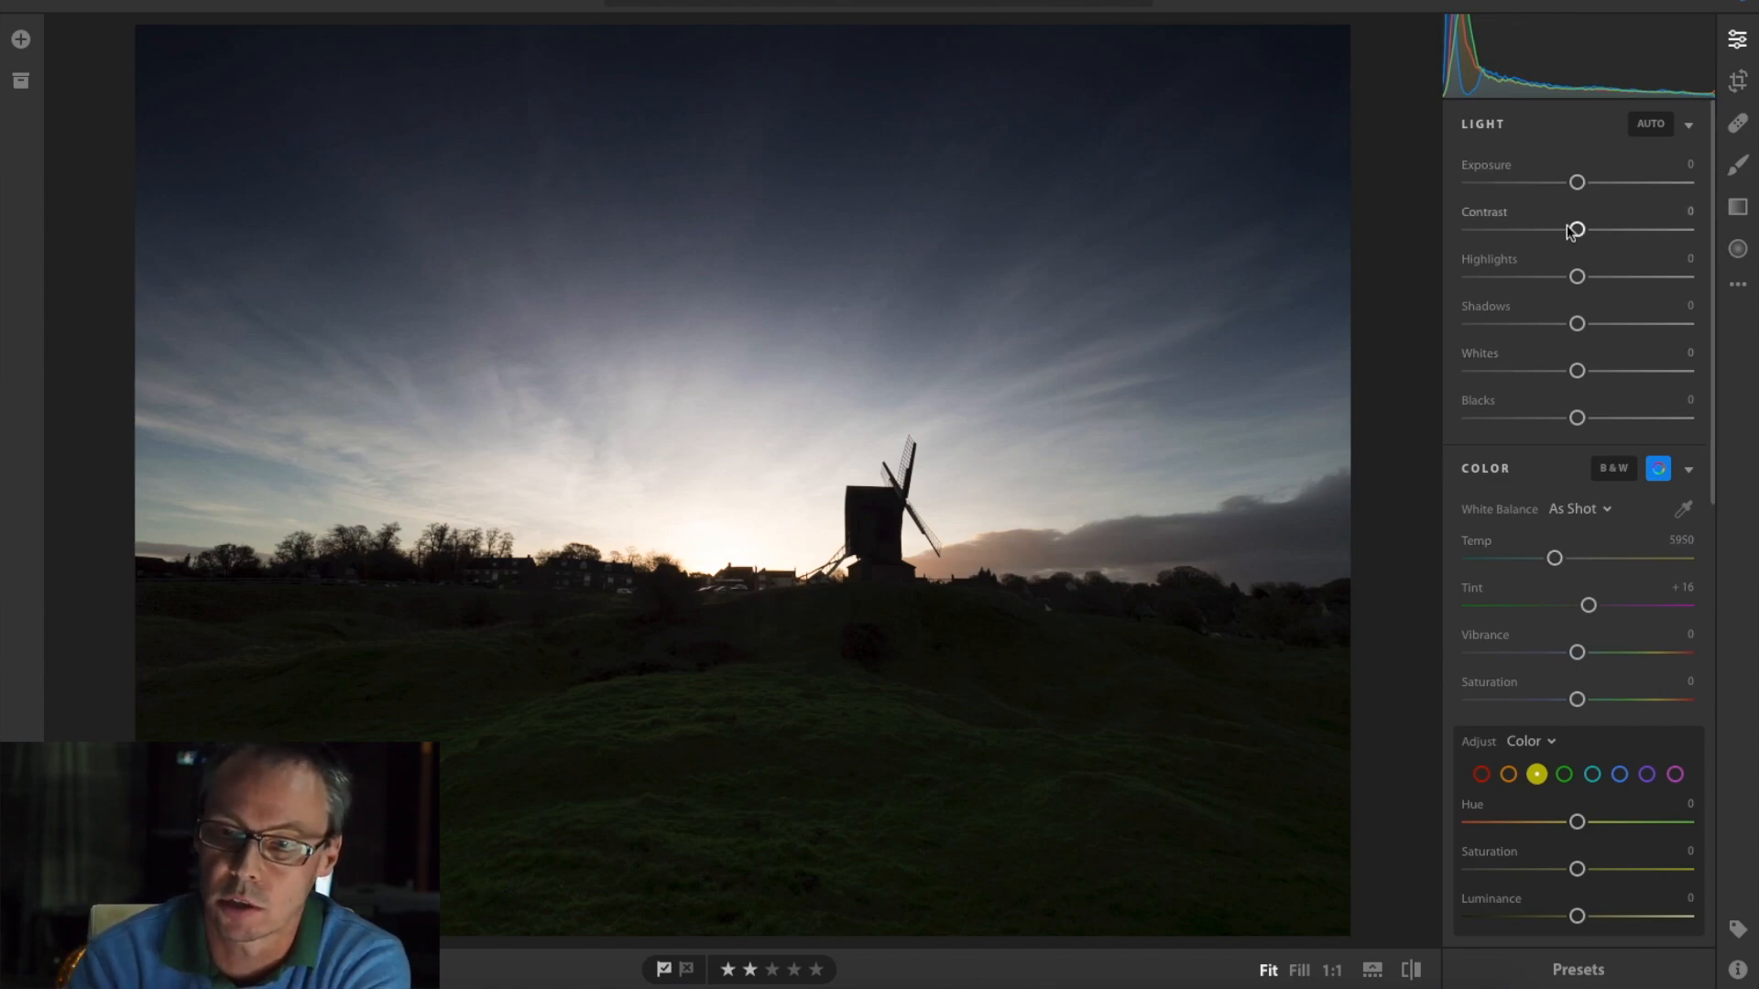
Raise the windmill photo's Contrast to +64 and its Dehaze to +21.
drag(1583, 231, 1639, 233)
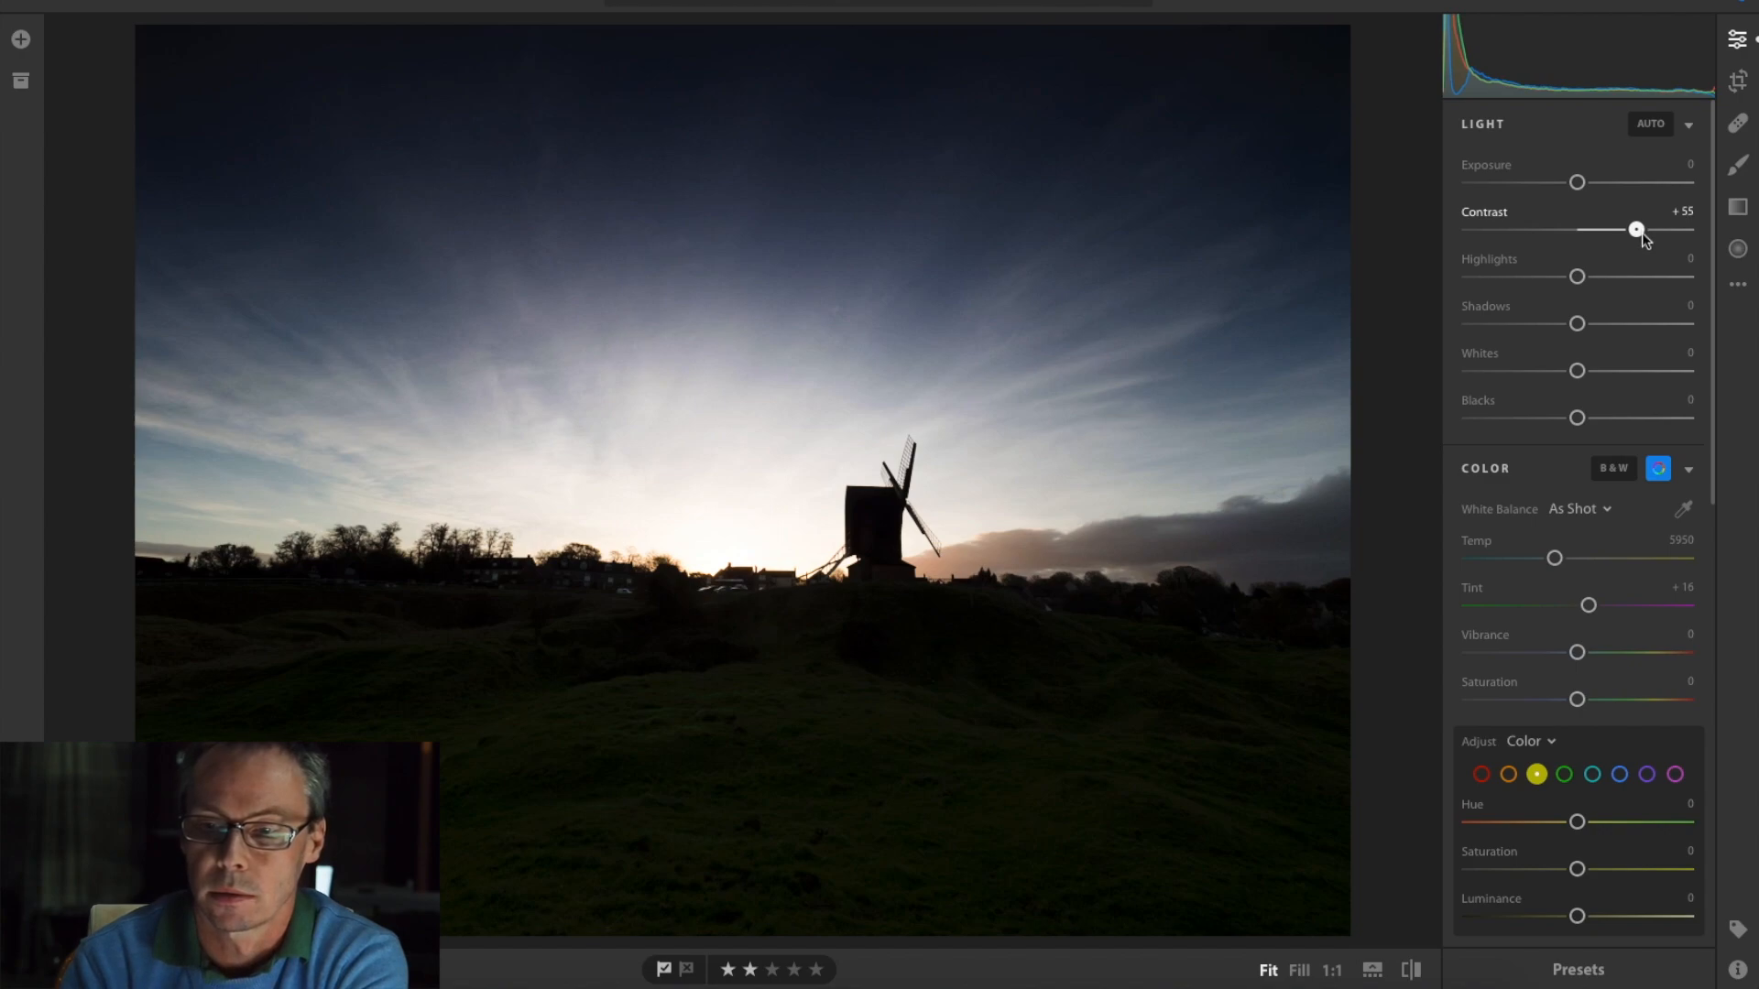
drag(1642, 234, 1650, 235)
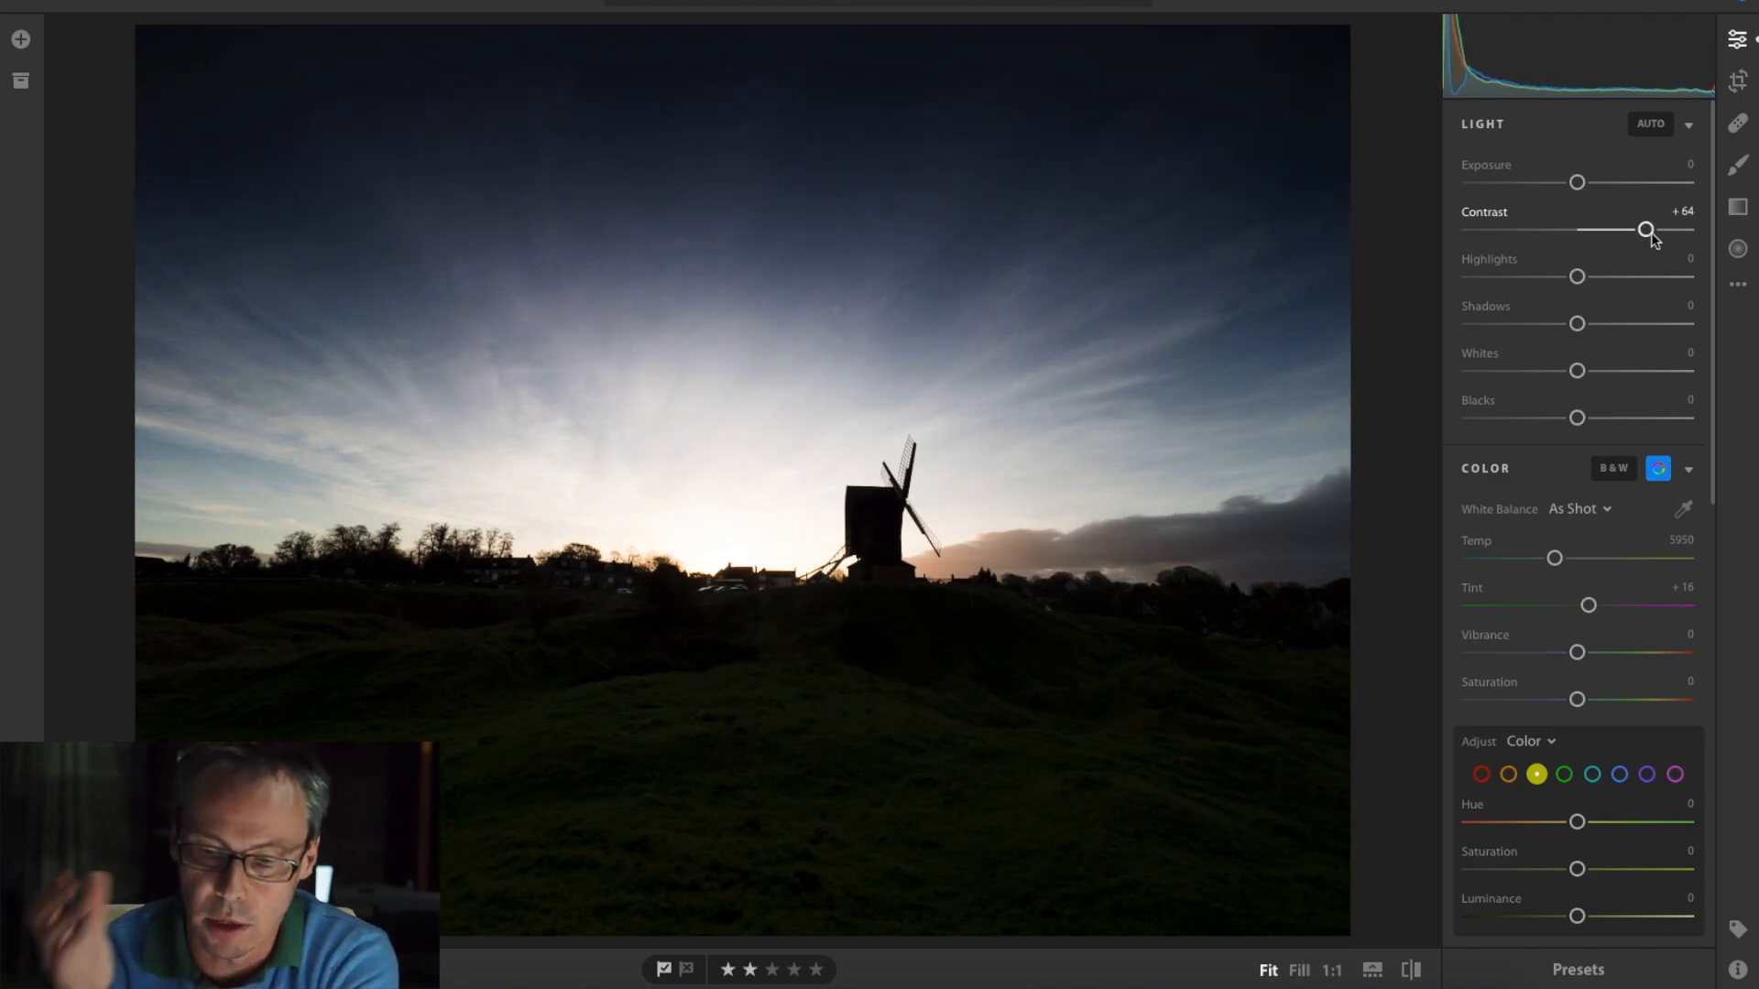
scroll(1590, 491, down, 3)
scroll(1590, 491, up, 3)
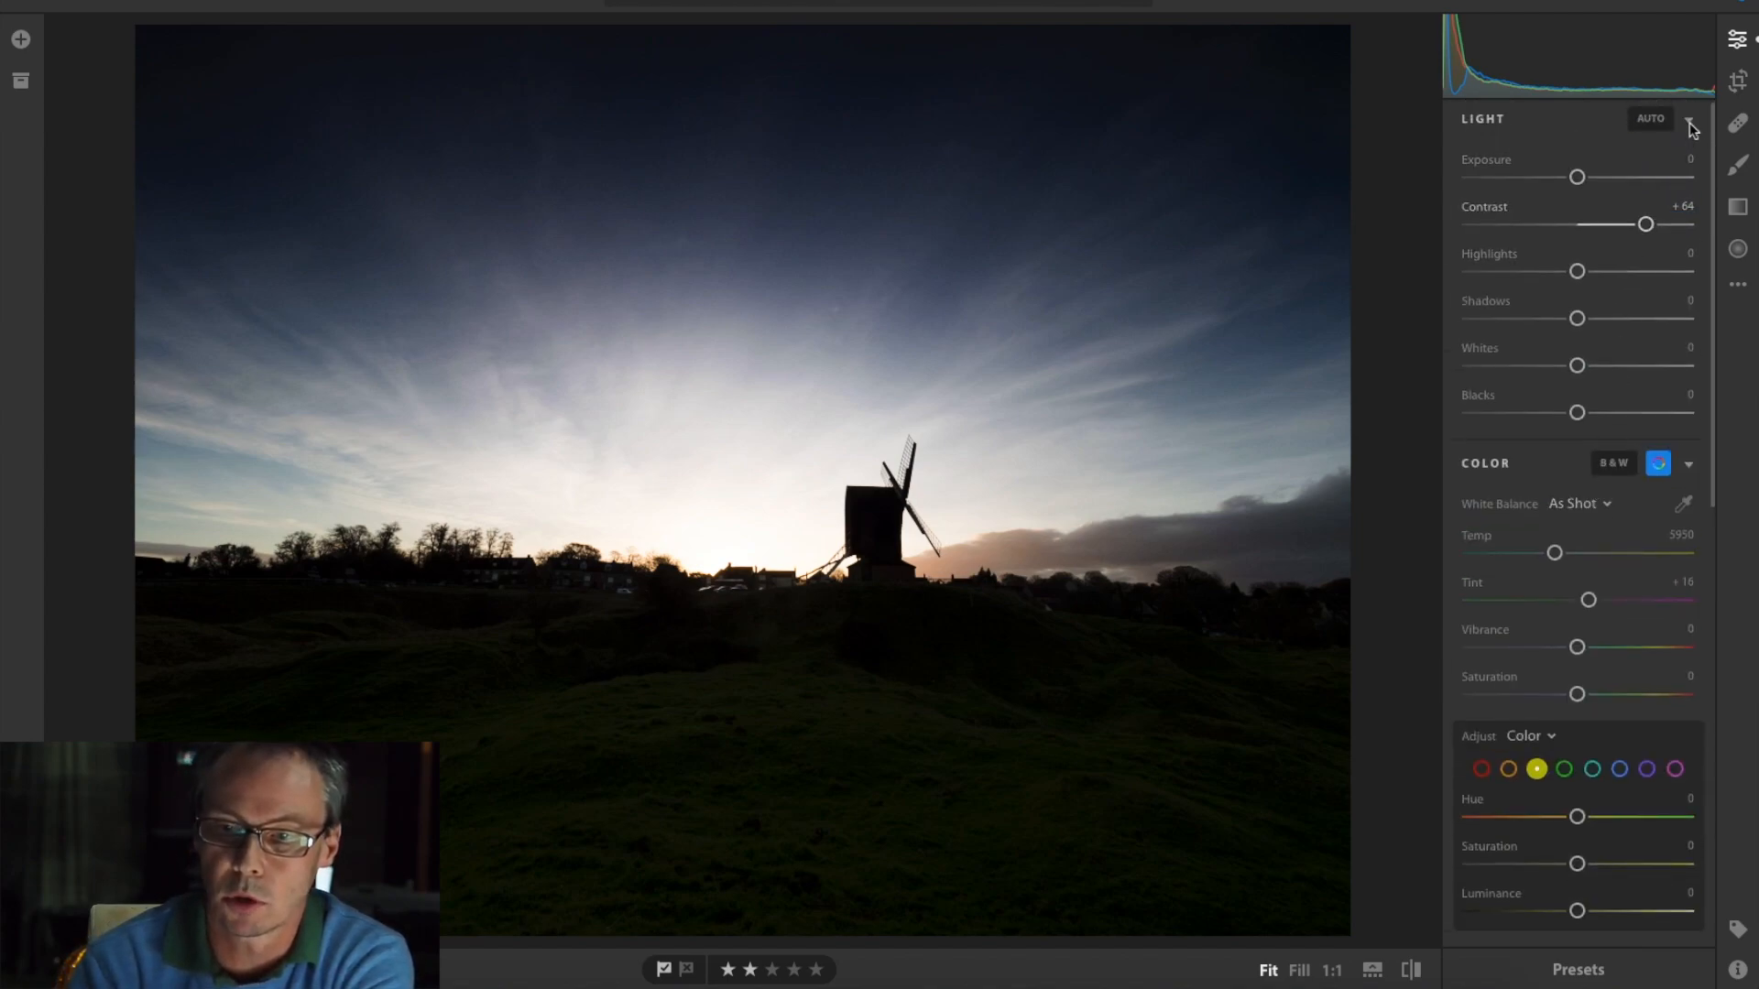
click(1689, 122)
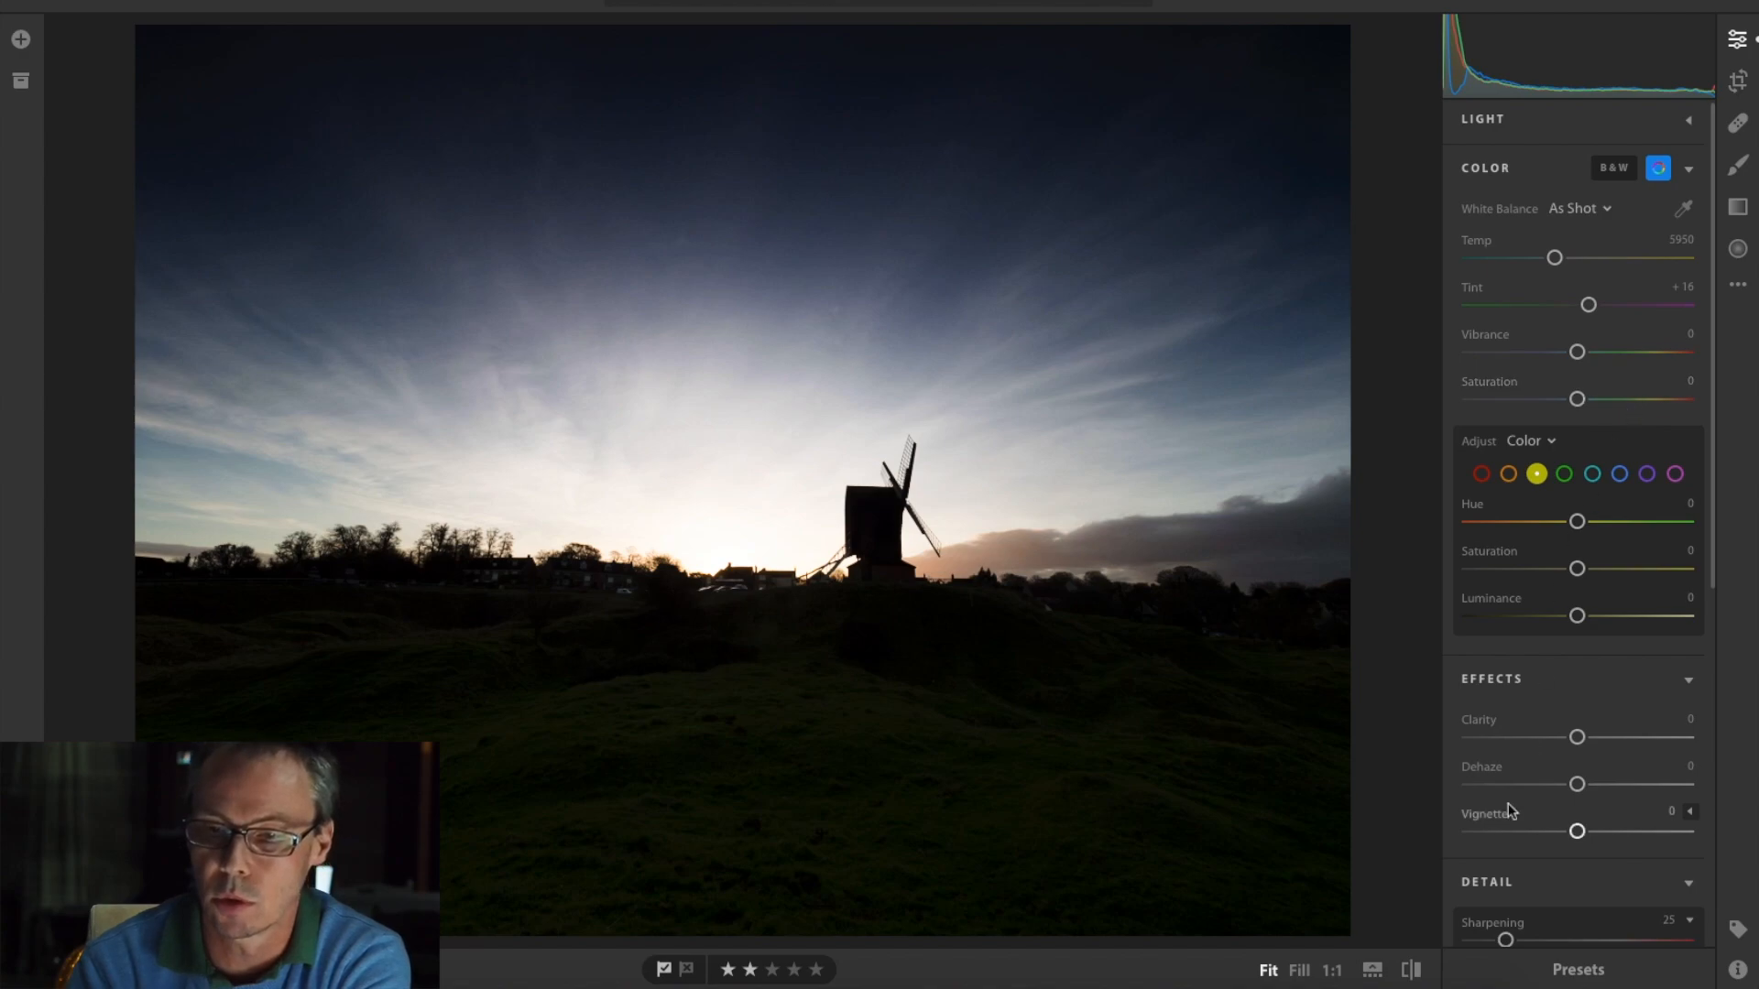
scroll(1619, 650, down, 3)
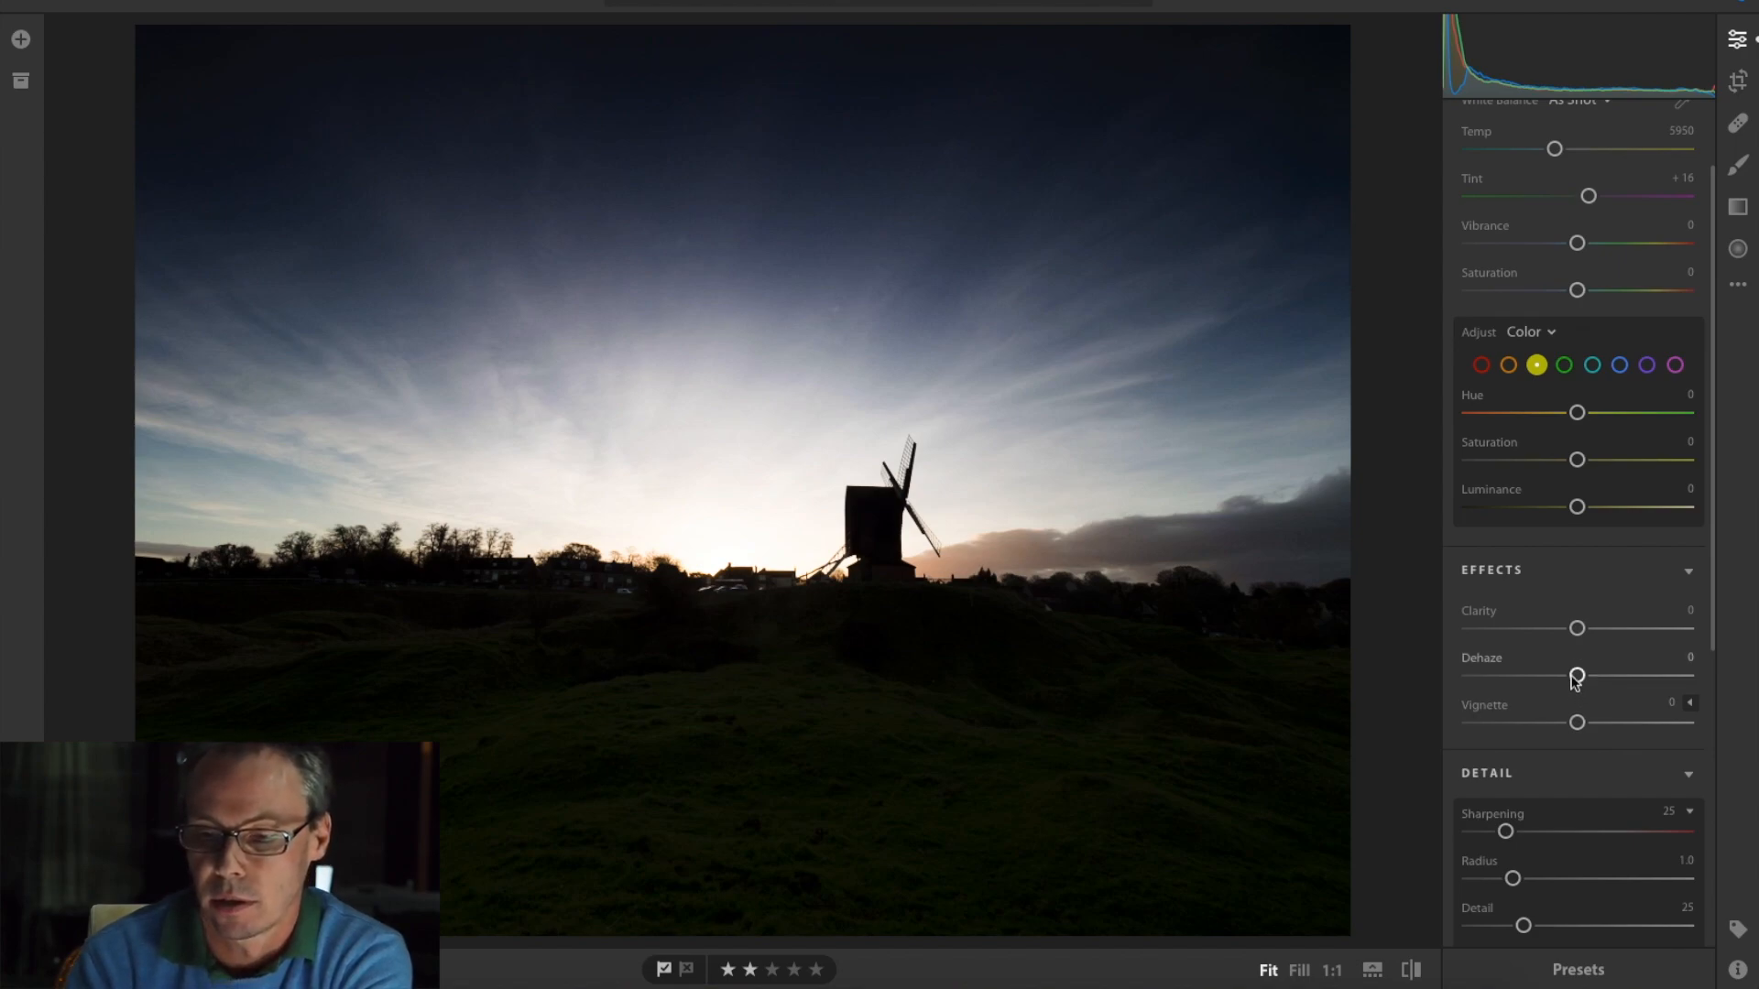
drag(1577, 676, 1599, 678)
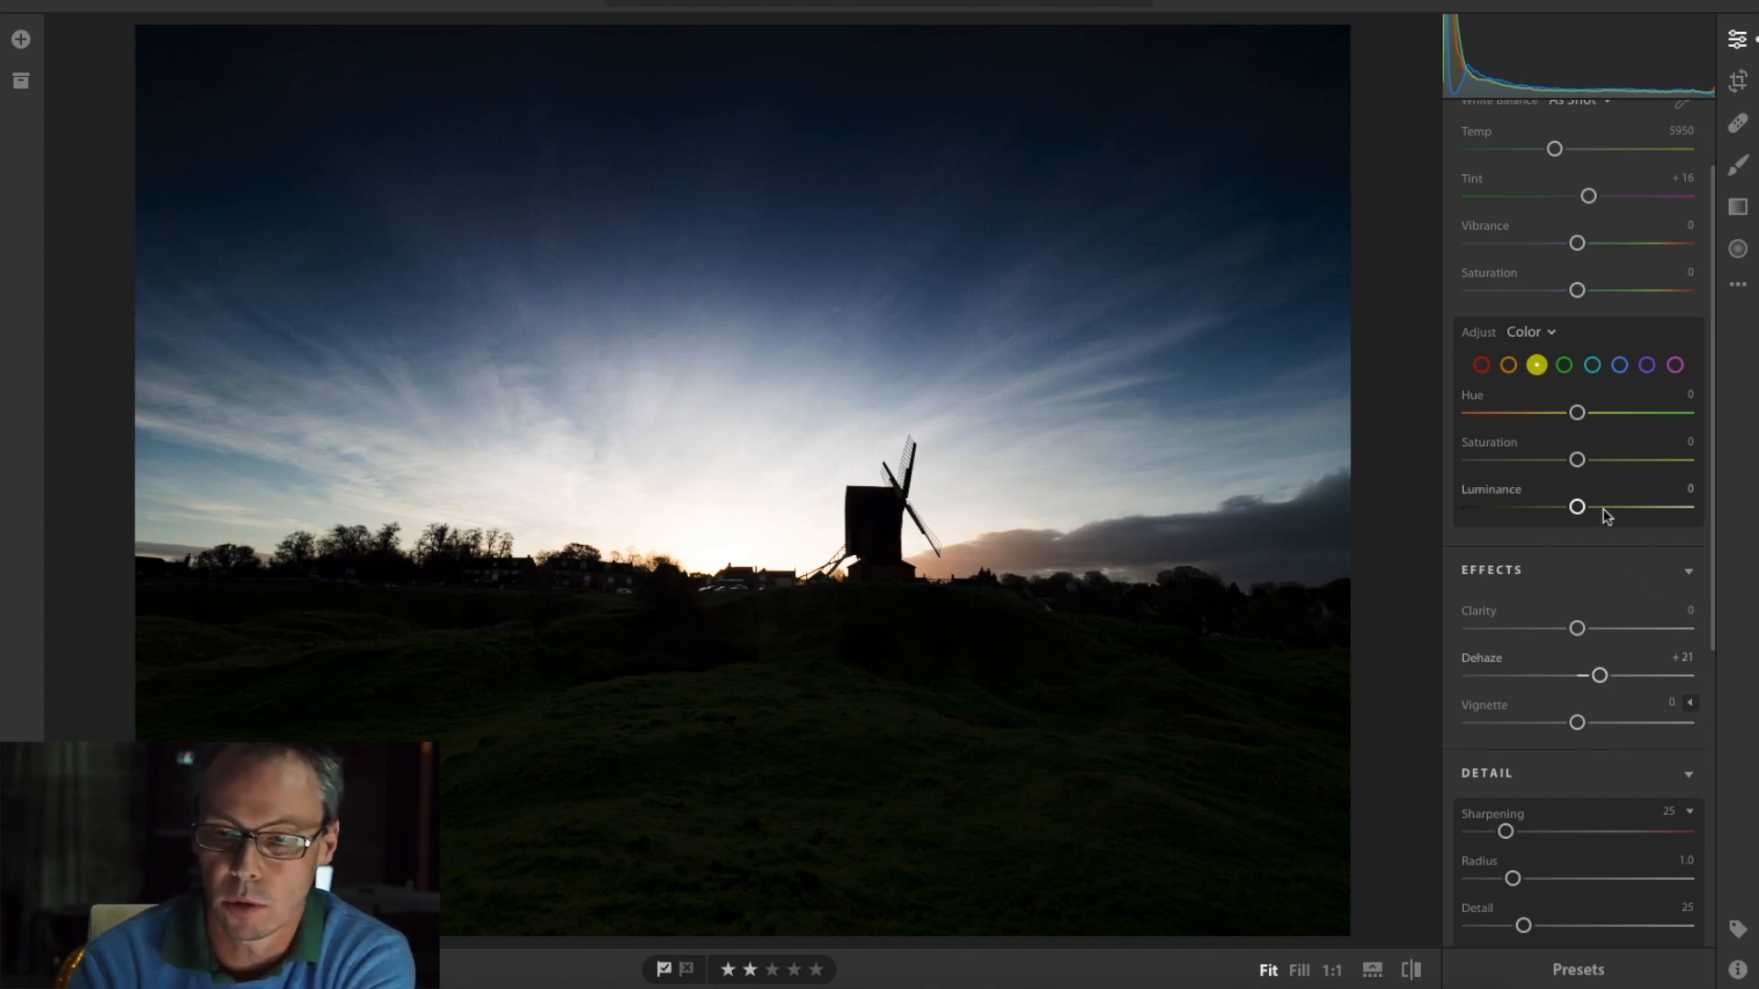
Lower the photo's Highlights to -91 to recover detail in the bright sky around the sun.
scroll(1603, 516, up, 2)
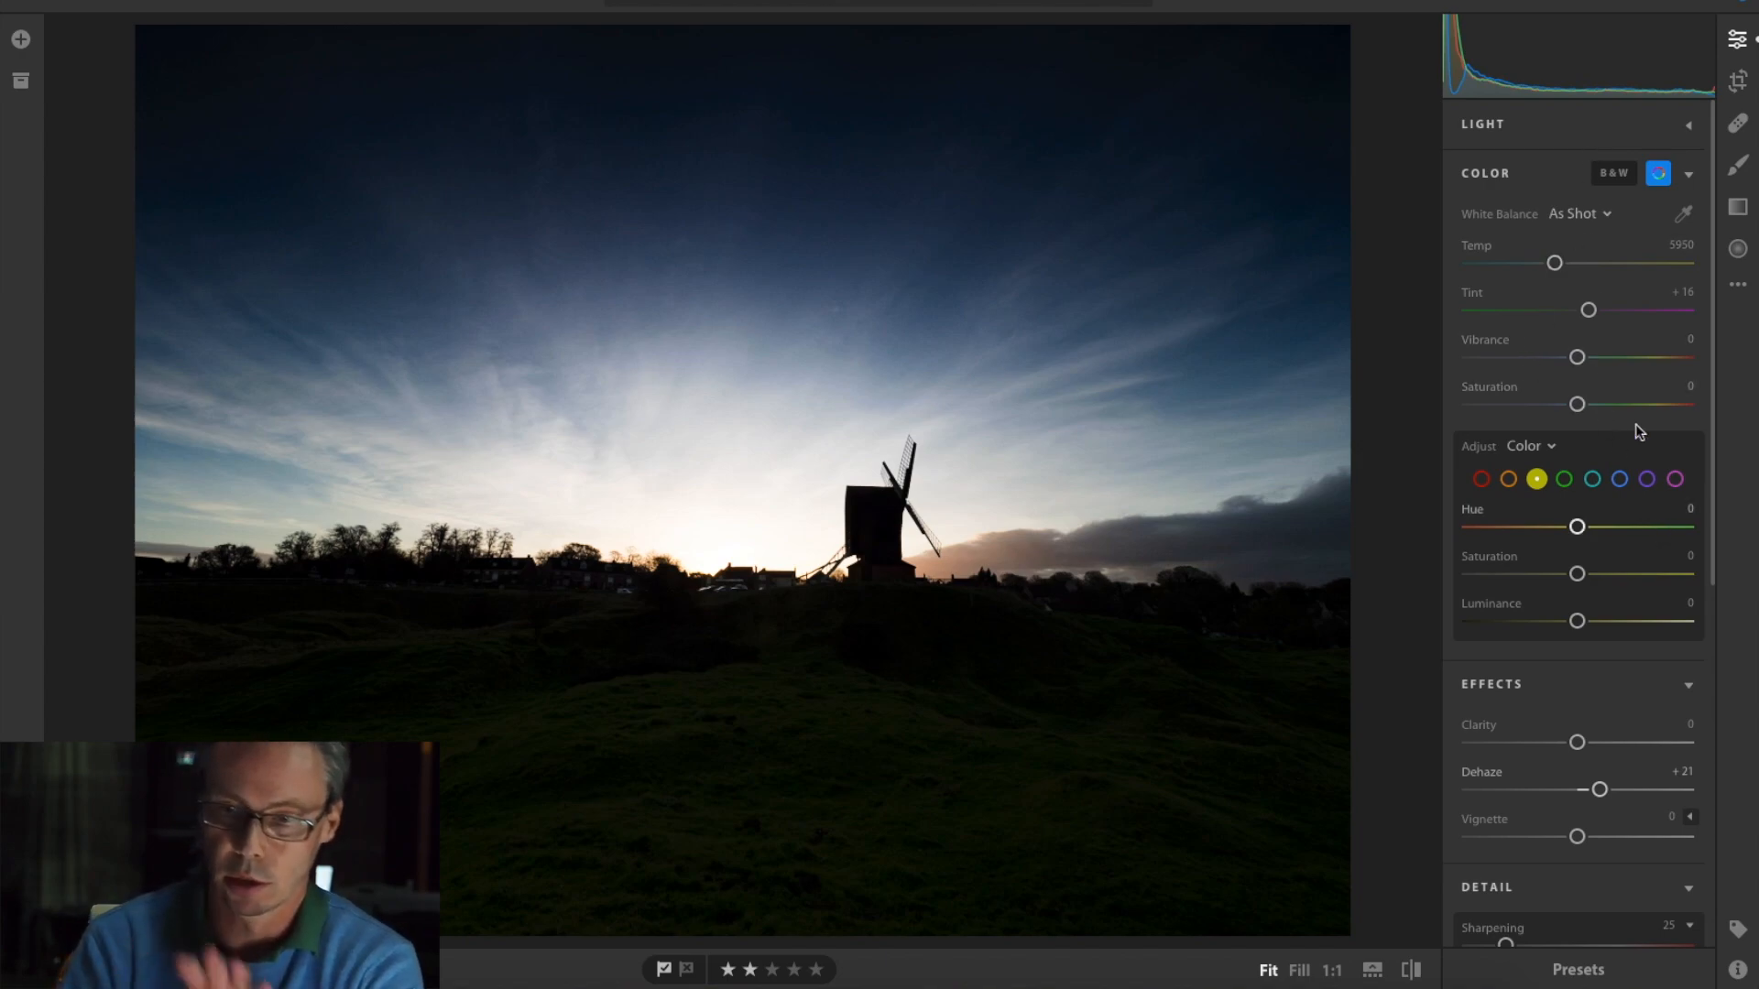
click(1688, 131)
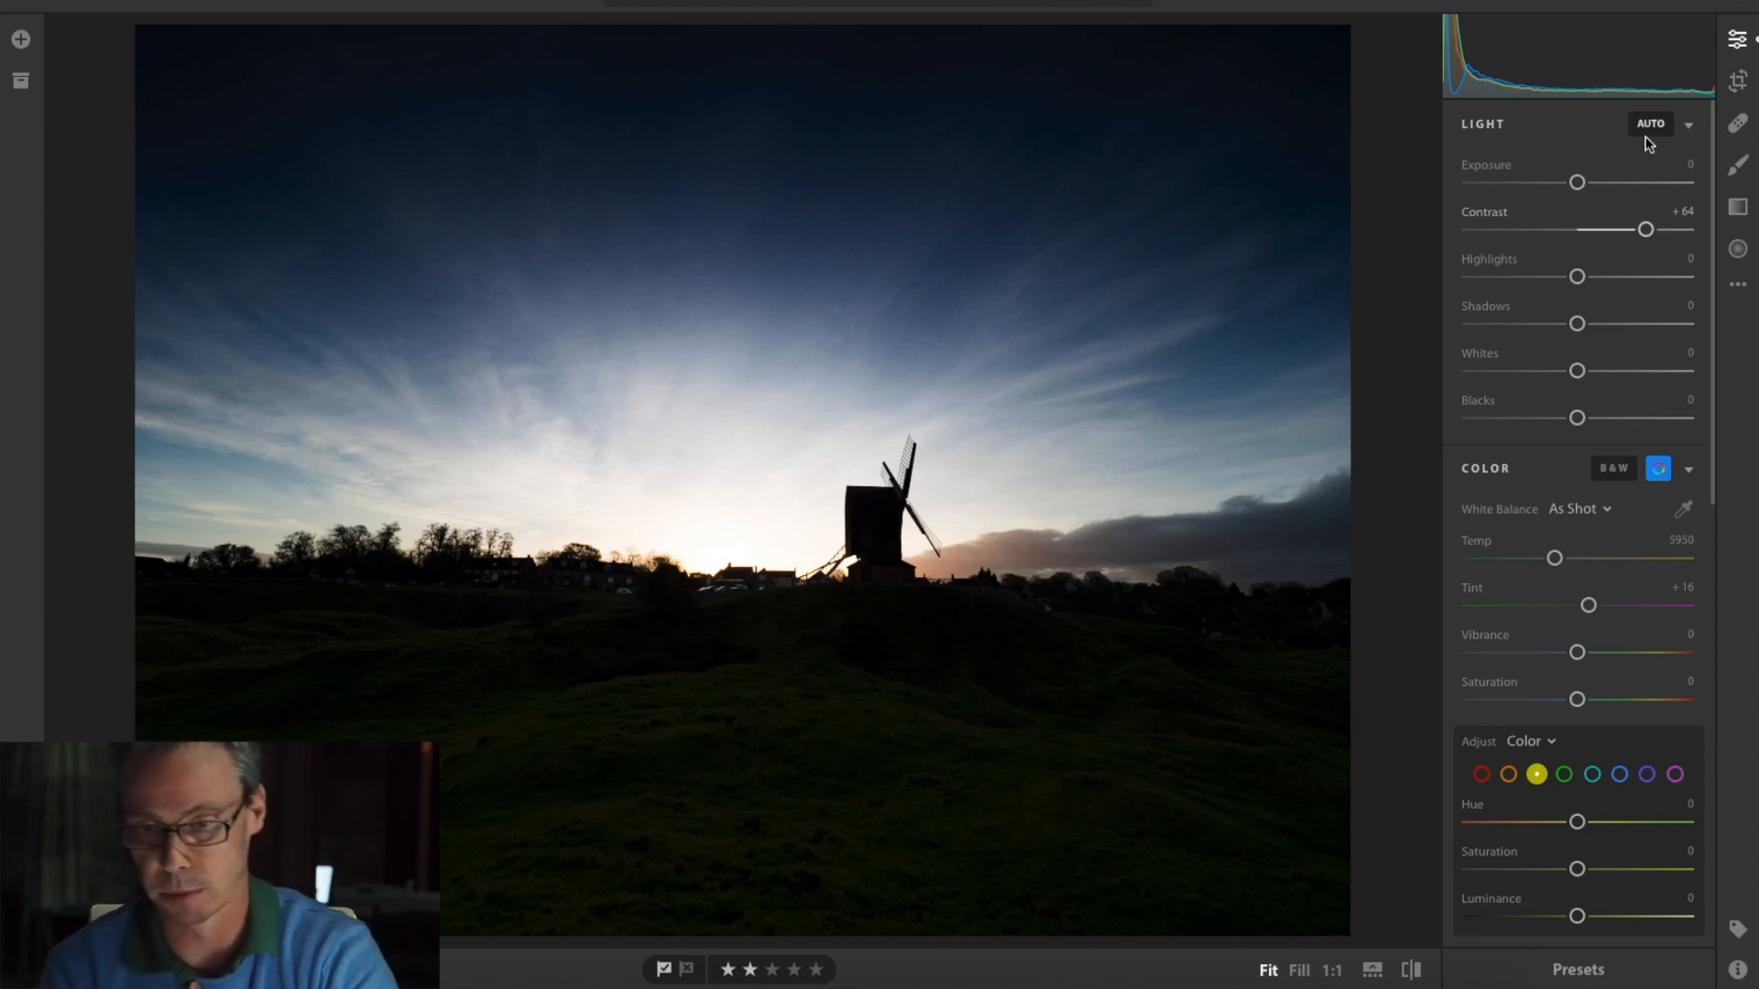
drag(1577, 279, 1499, 289)
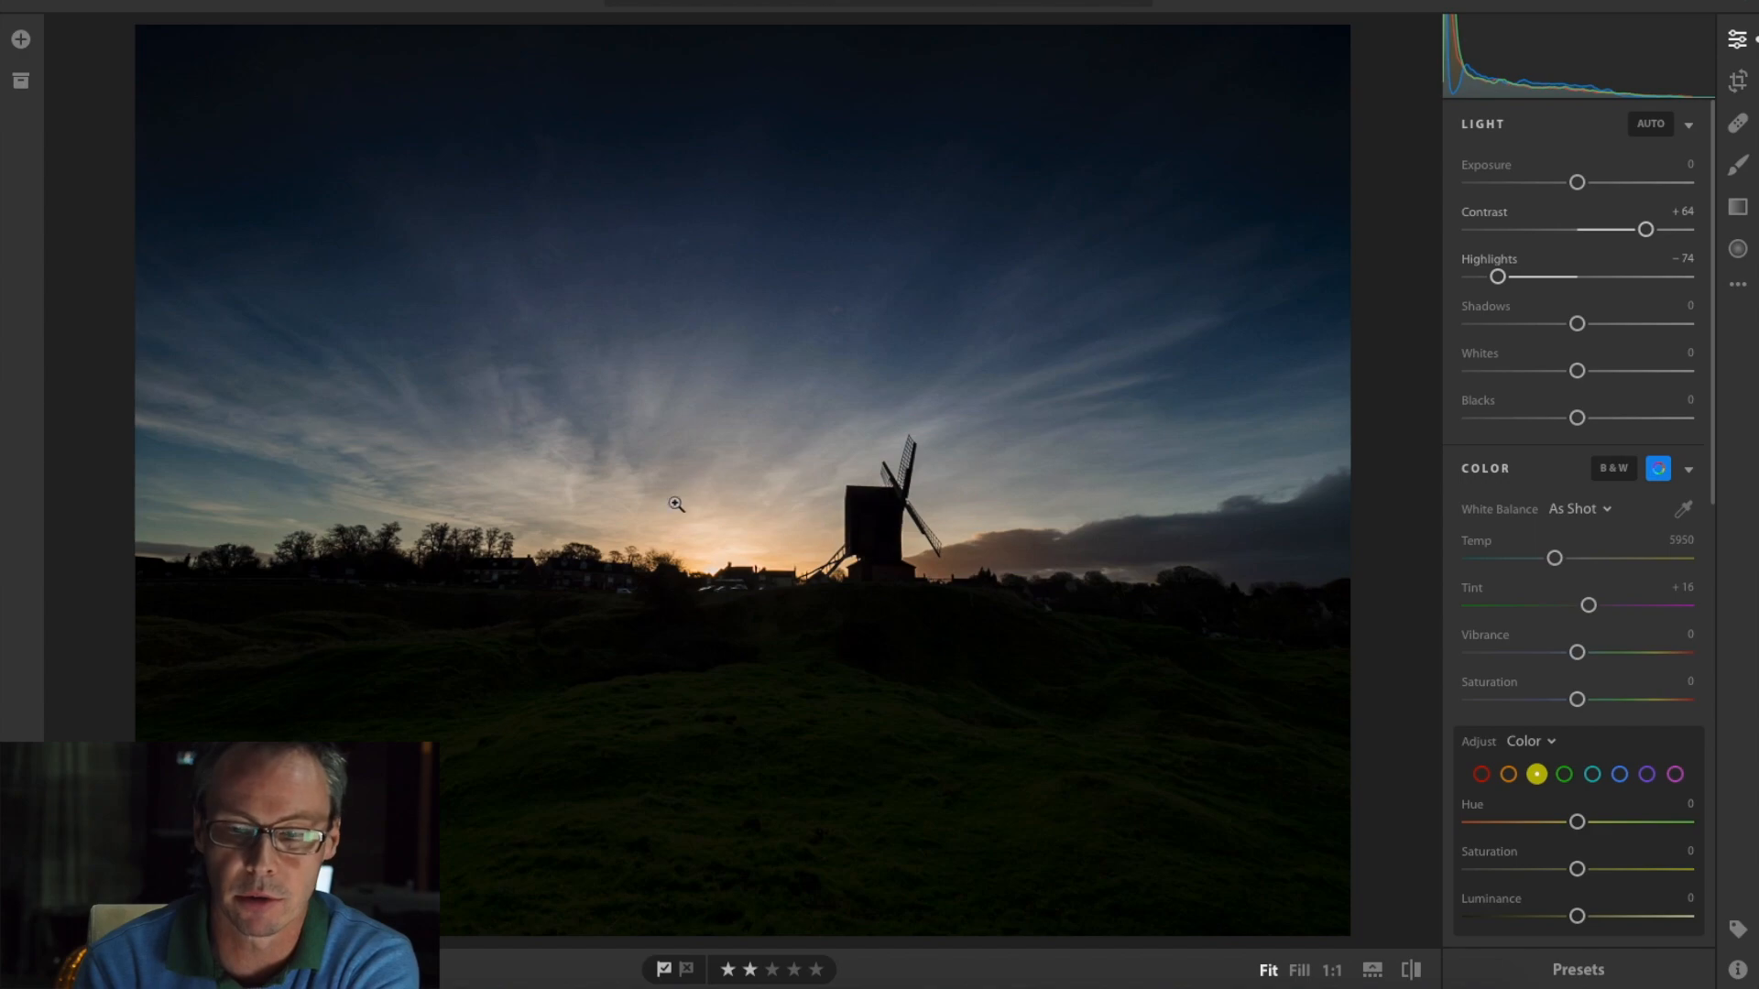
drag(1495, 287, 1478, 278)
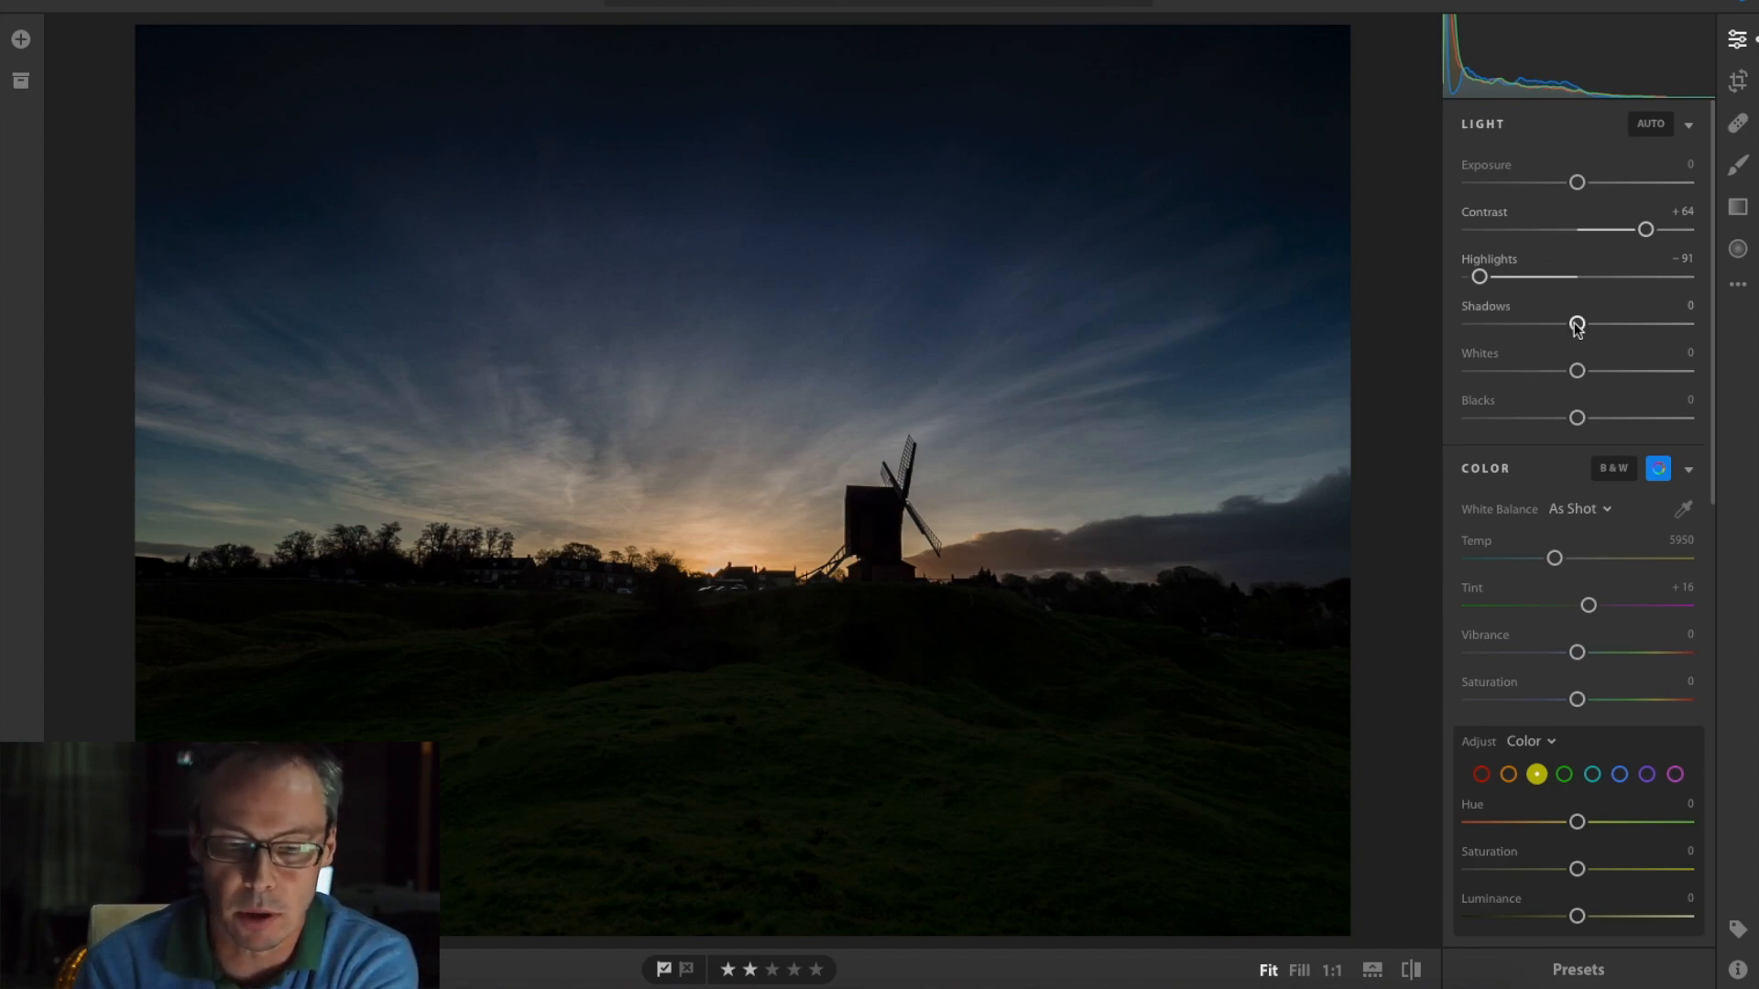
drag(1577, 327, 1668, 337)
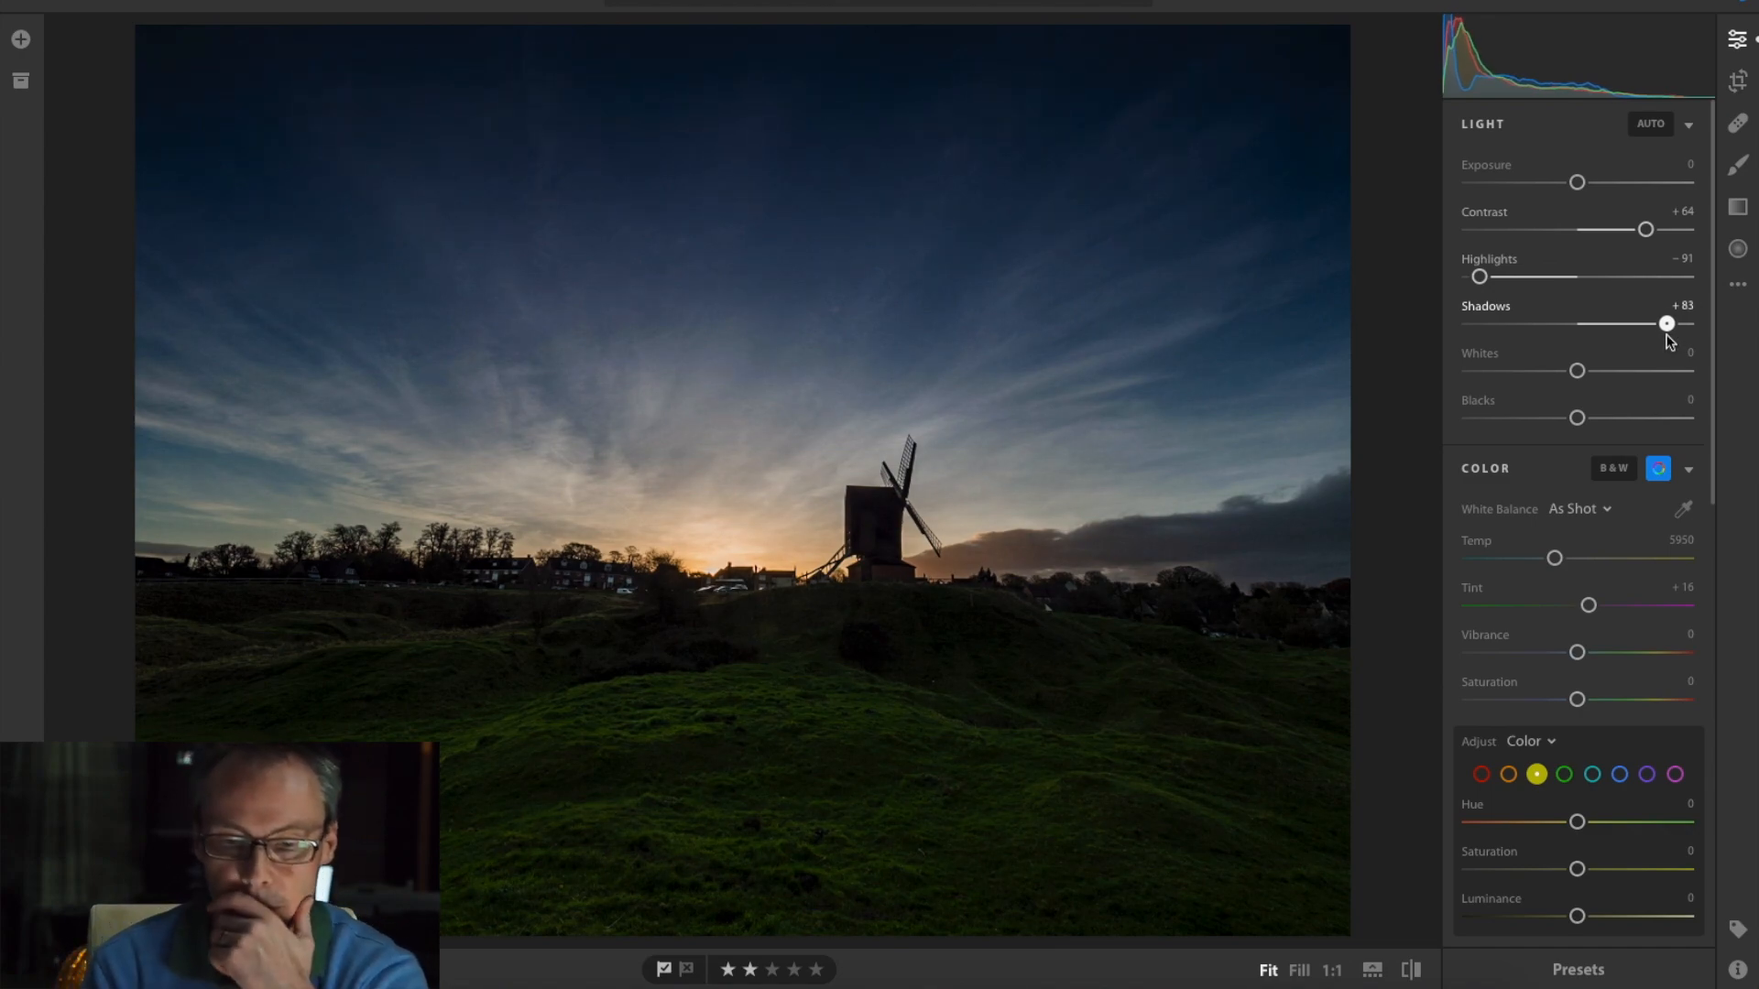
drag(1666, 335, 1665, 335)
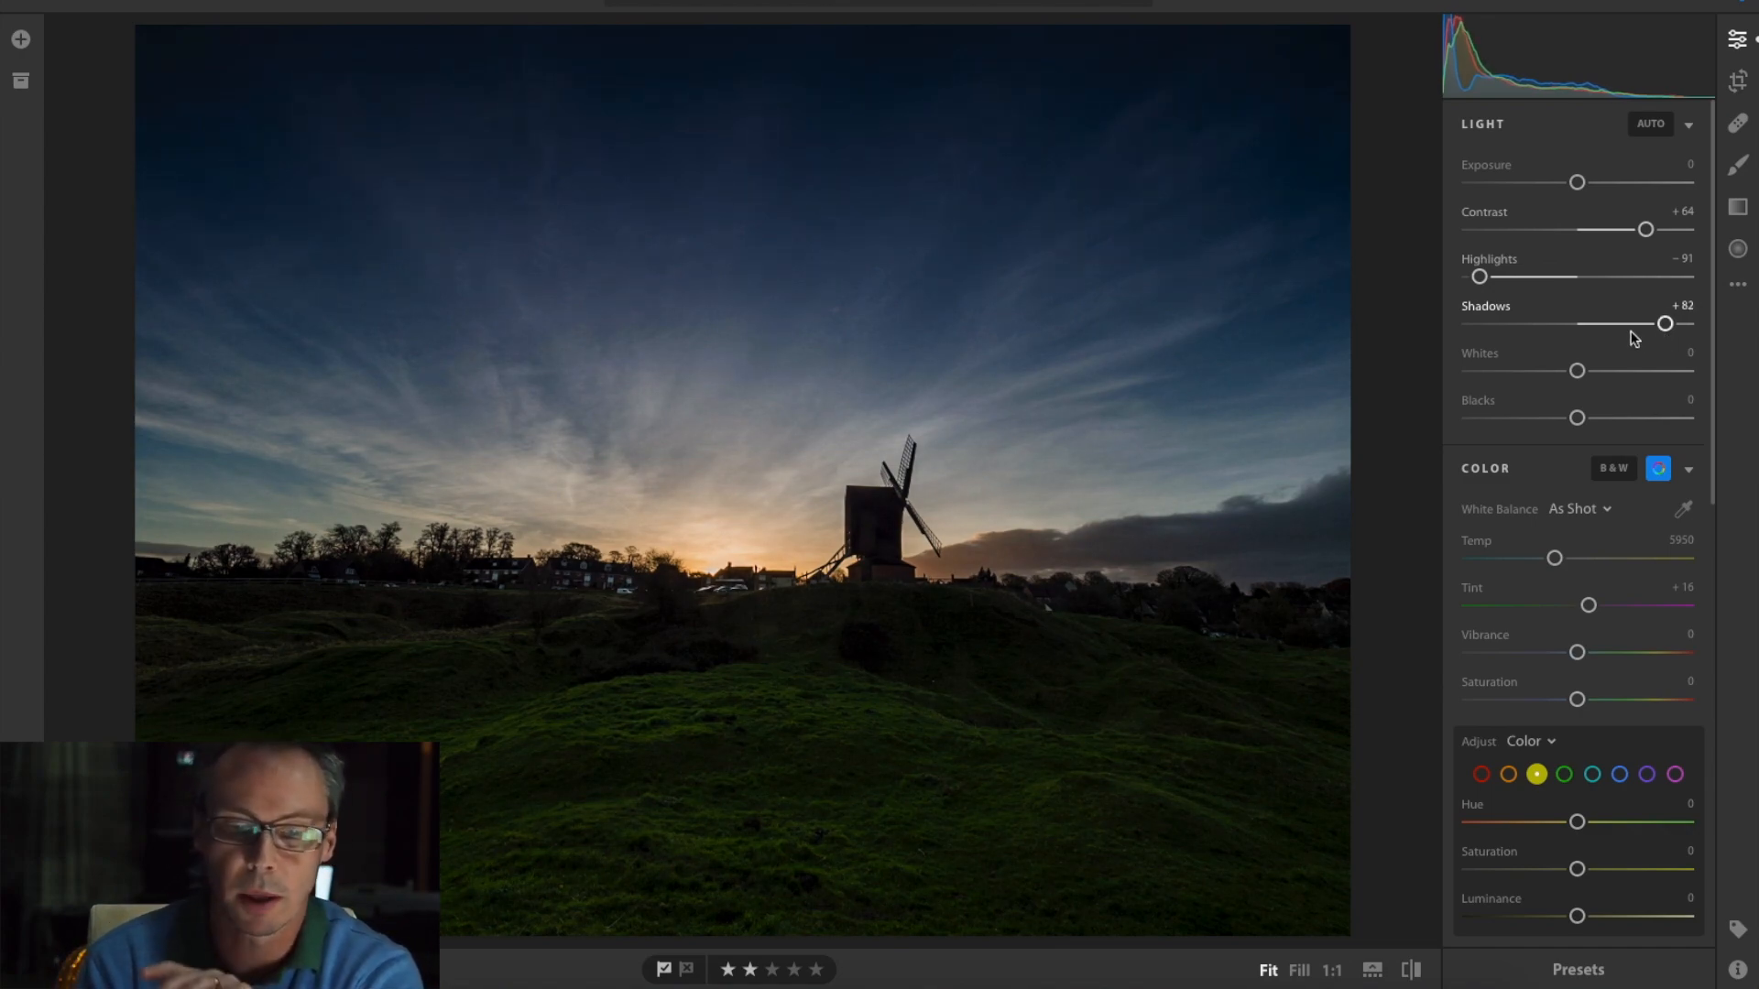
double_click(1664, 328)
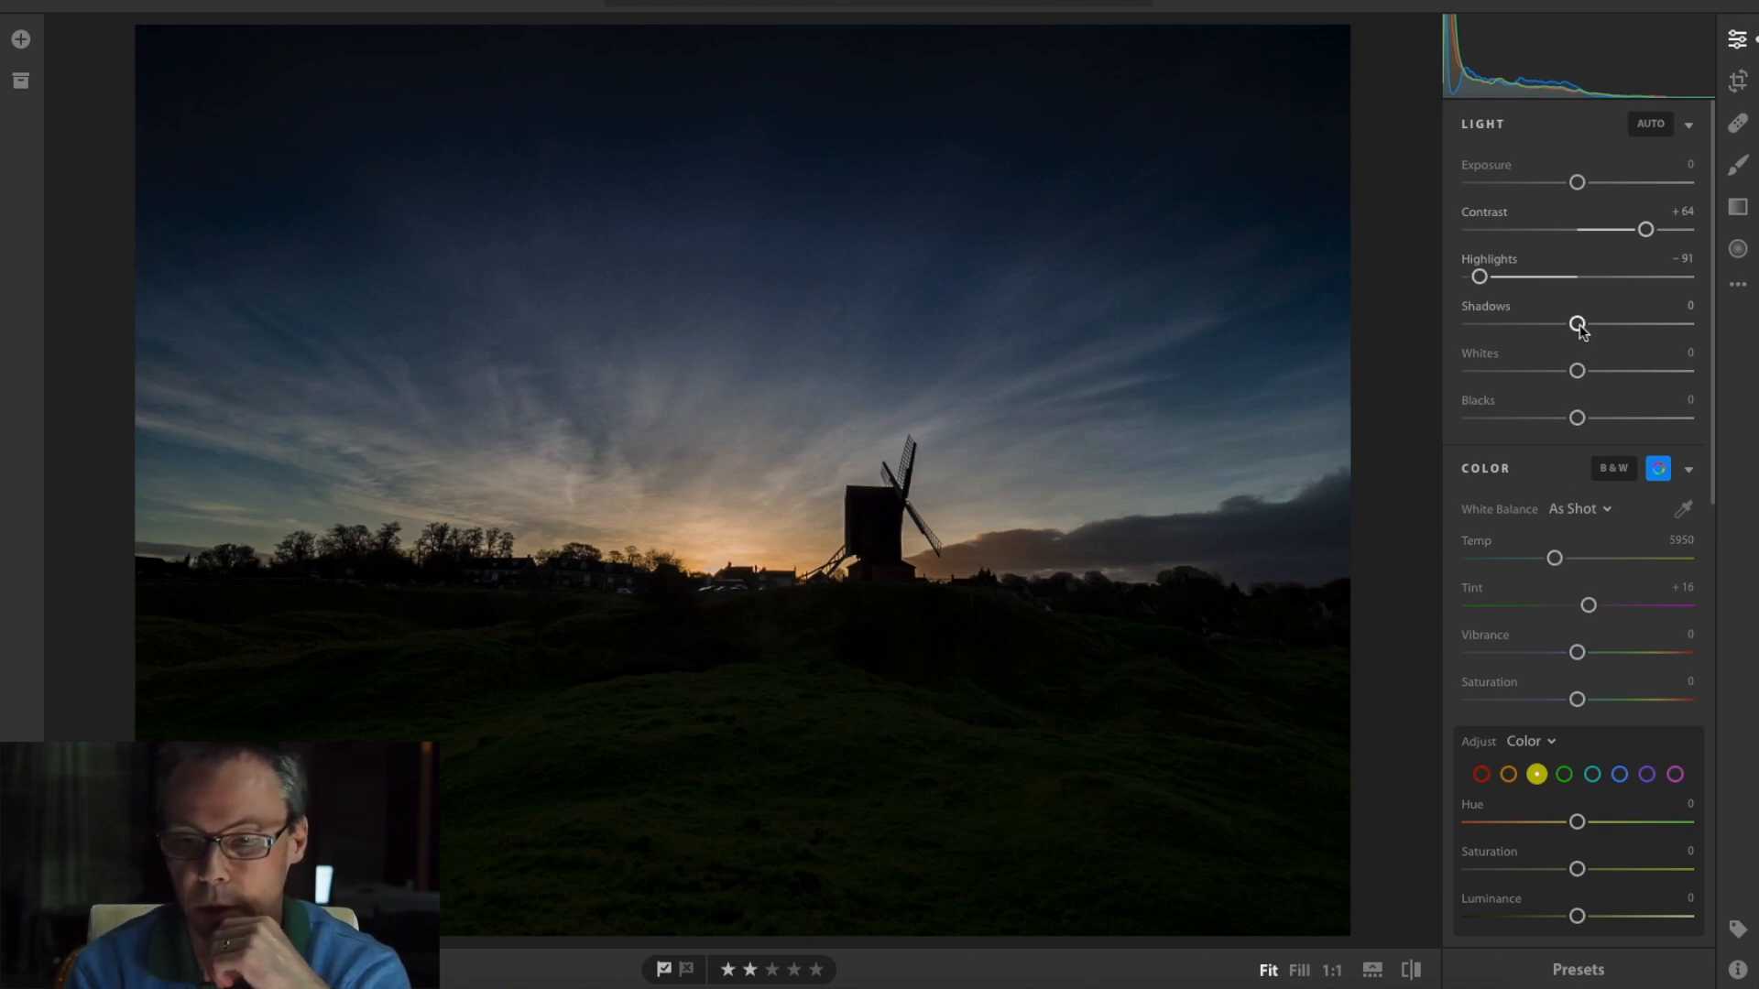
Raise Shadows to +100, checking the hillside at 1:1 and comparing the edit with the original photo.
drag(1577, 324, 1694, 344)
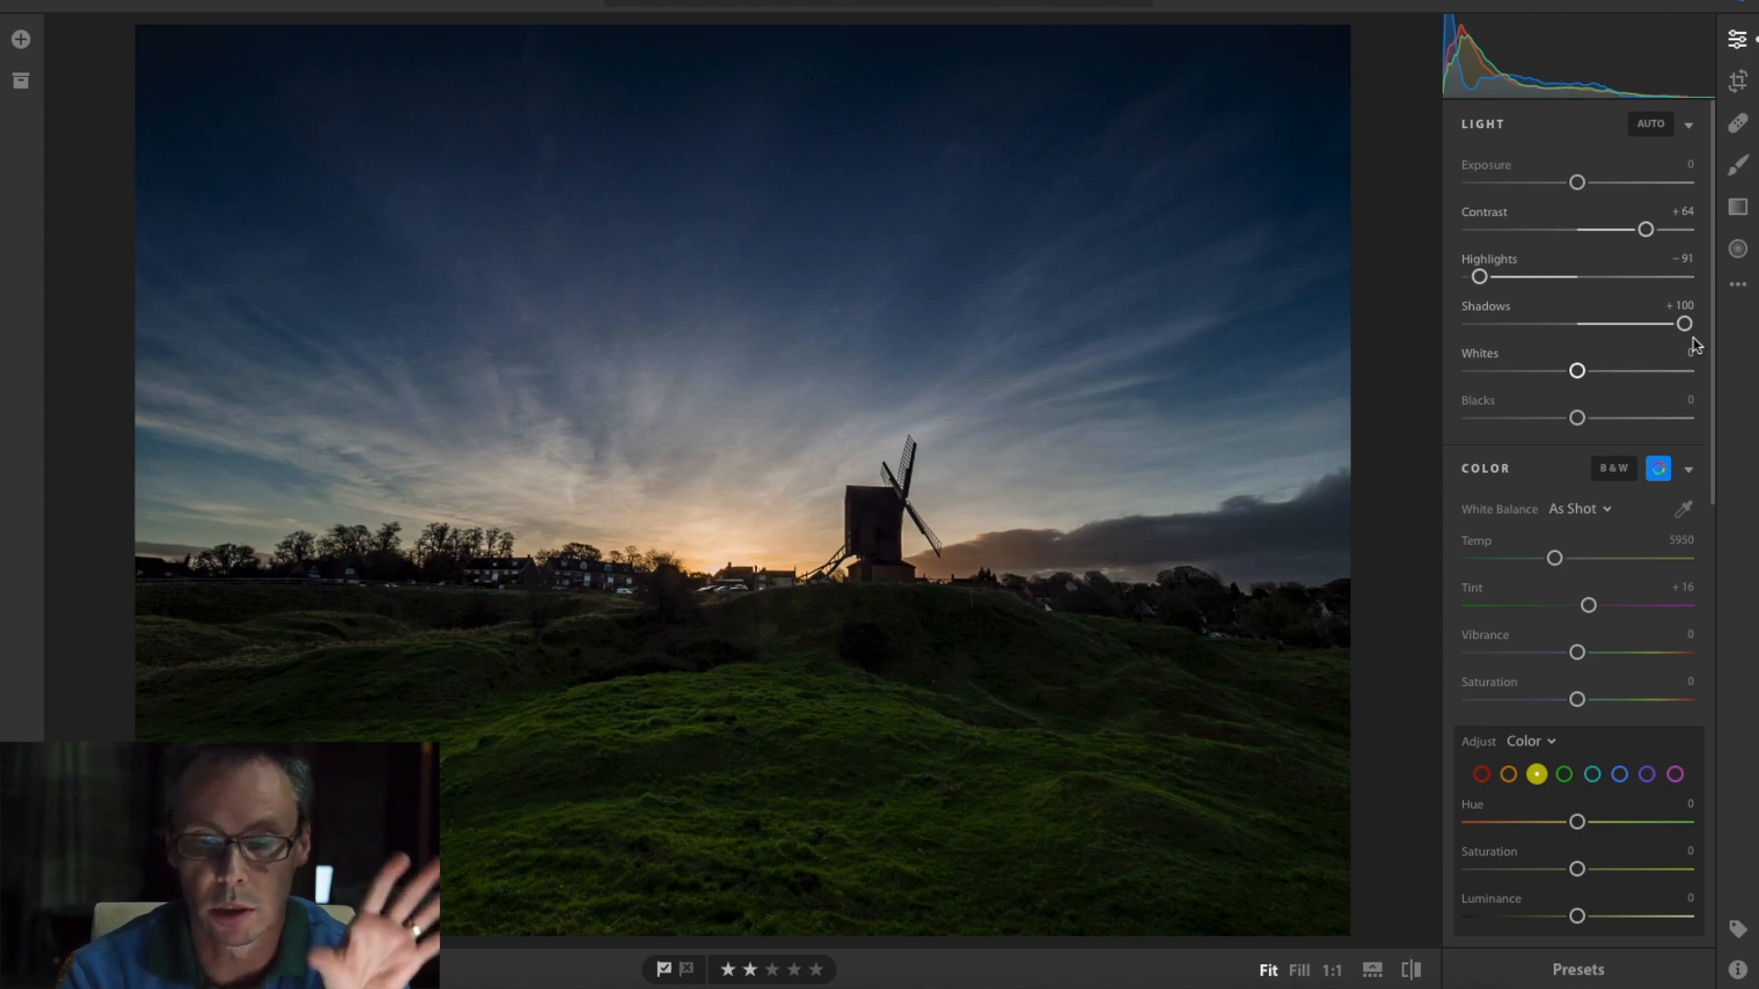
click(770, 626)
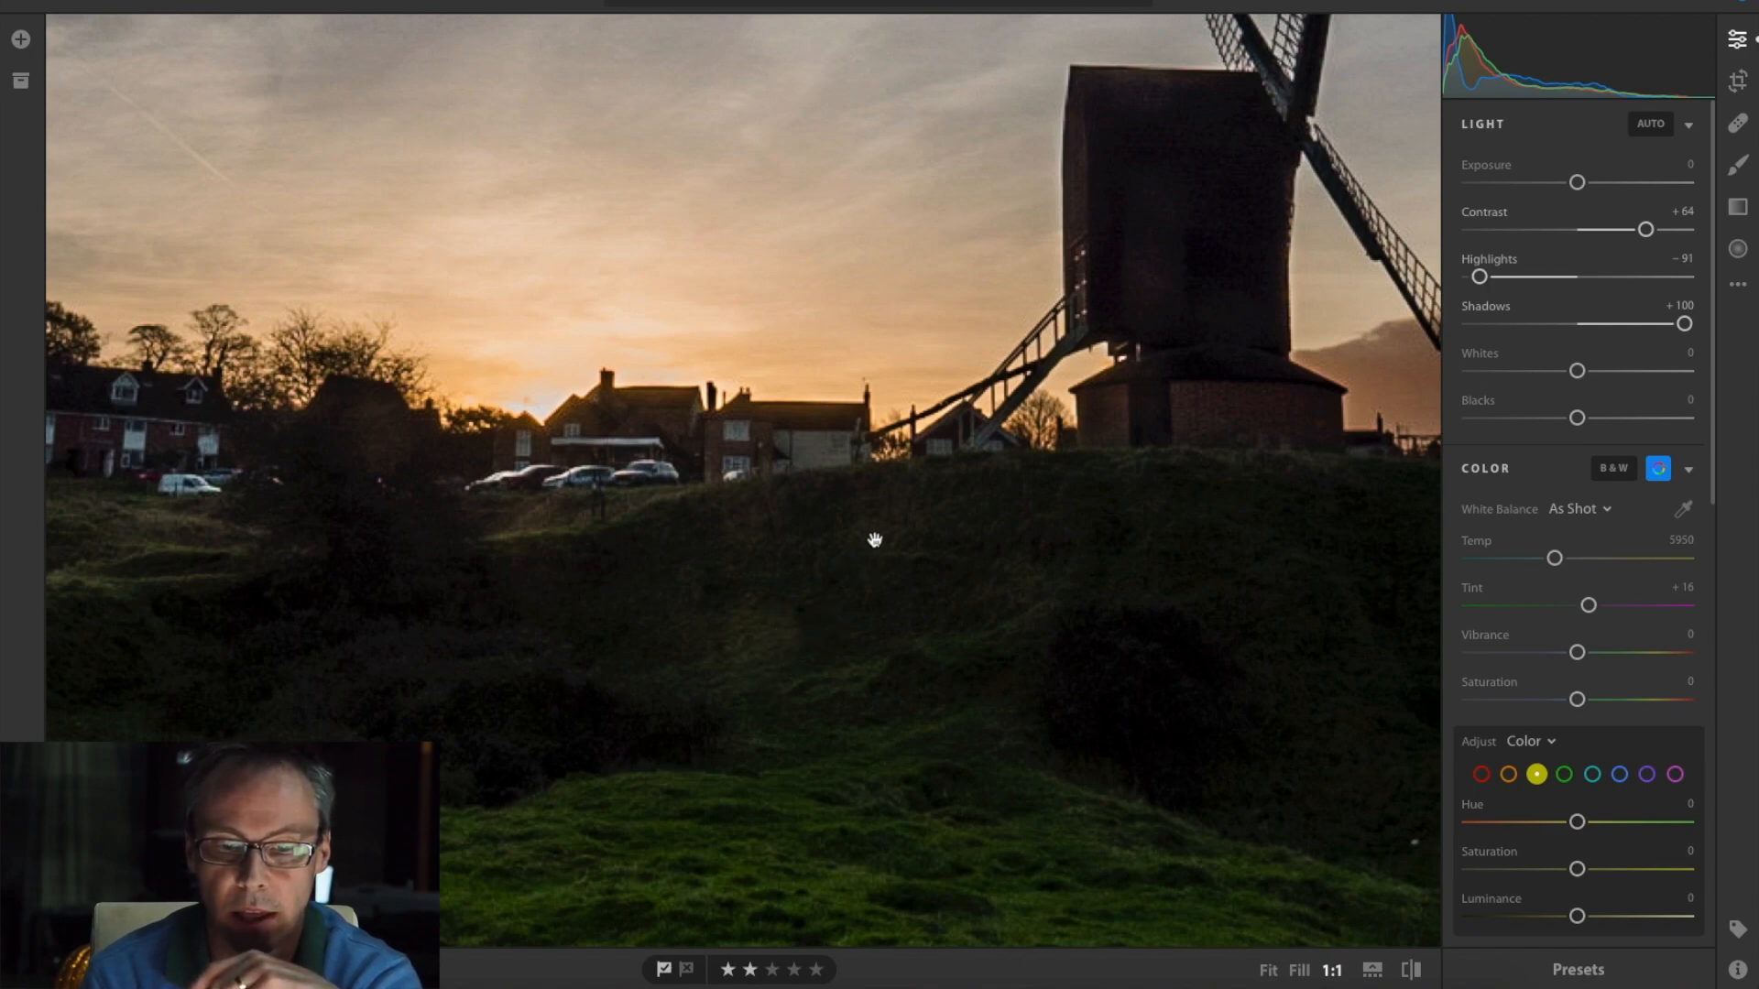
click(778, 650)
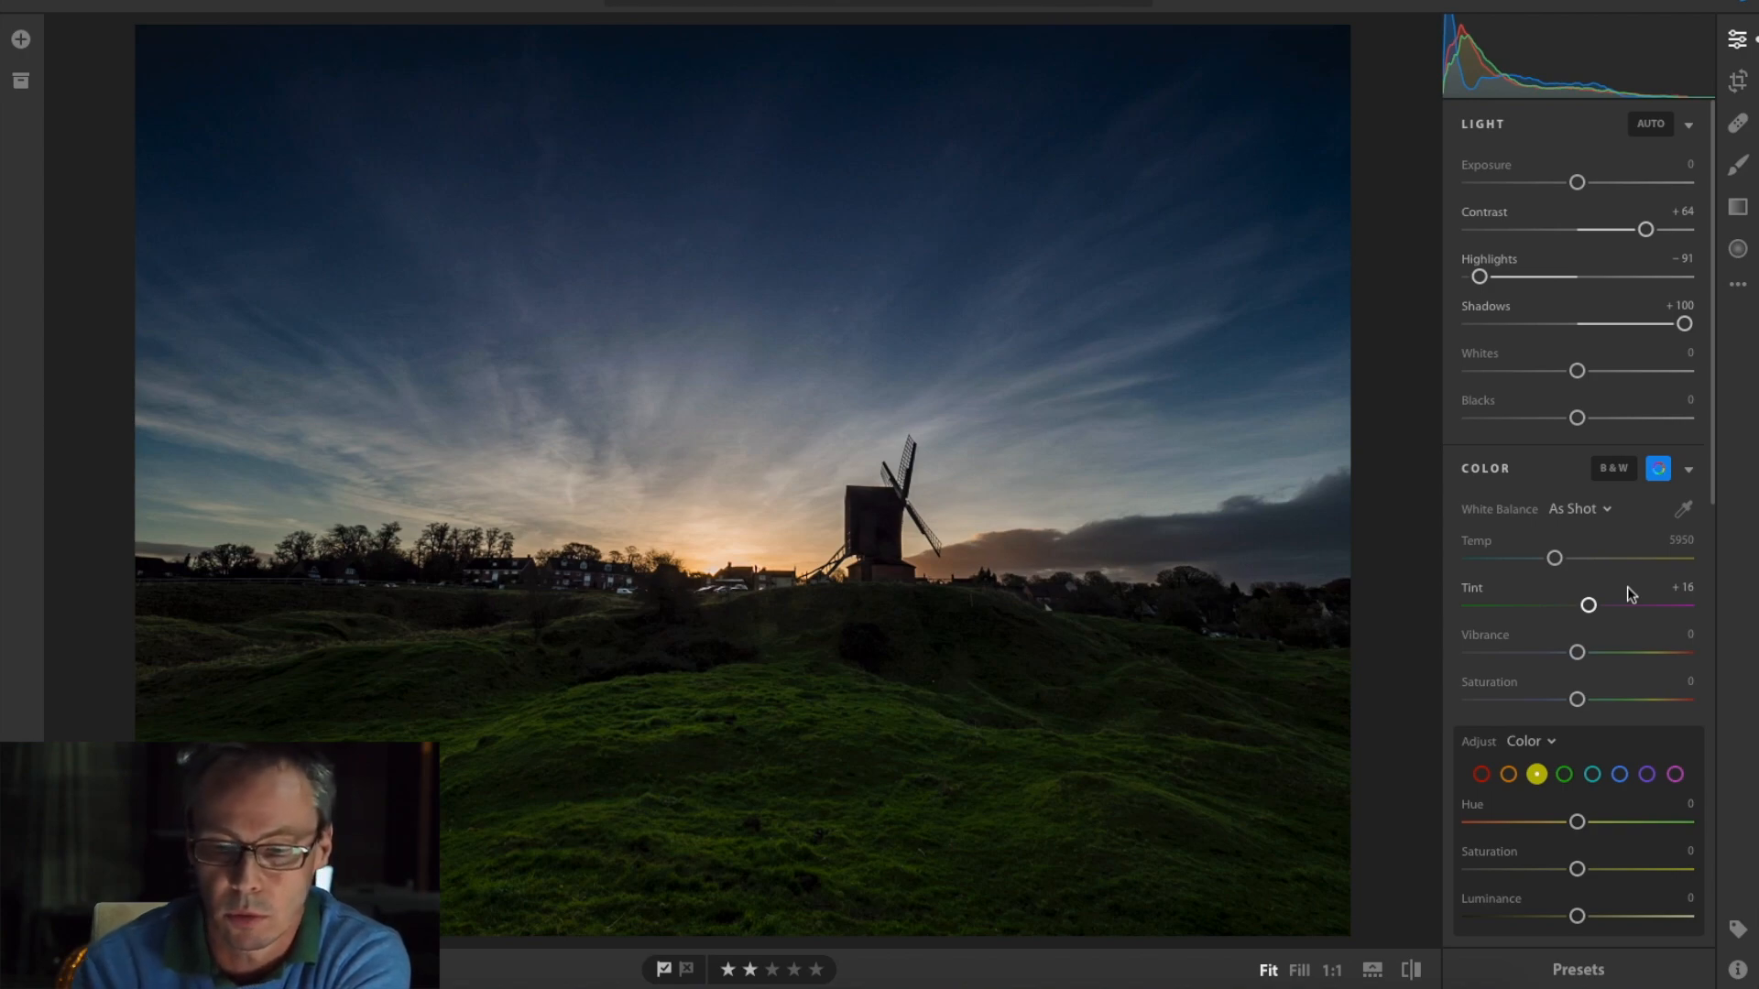
key(backslash)
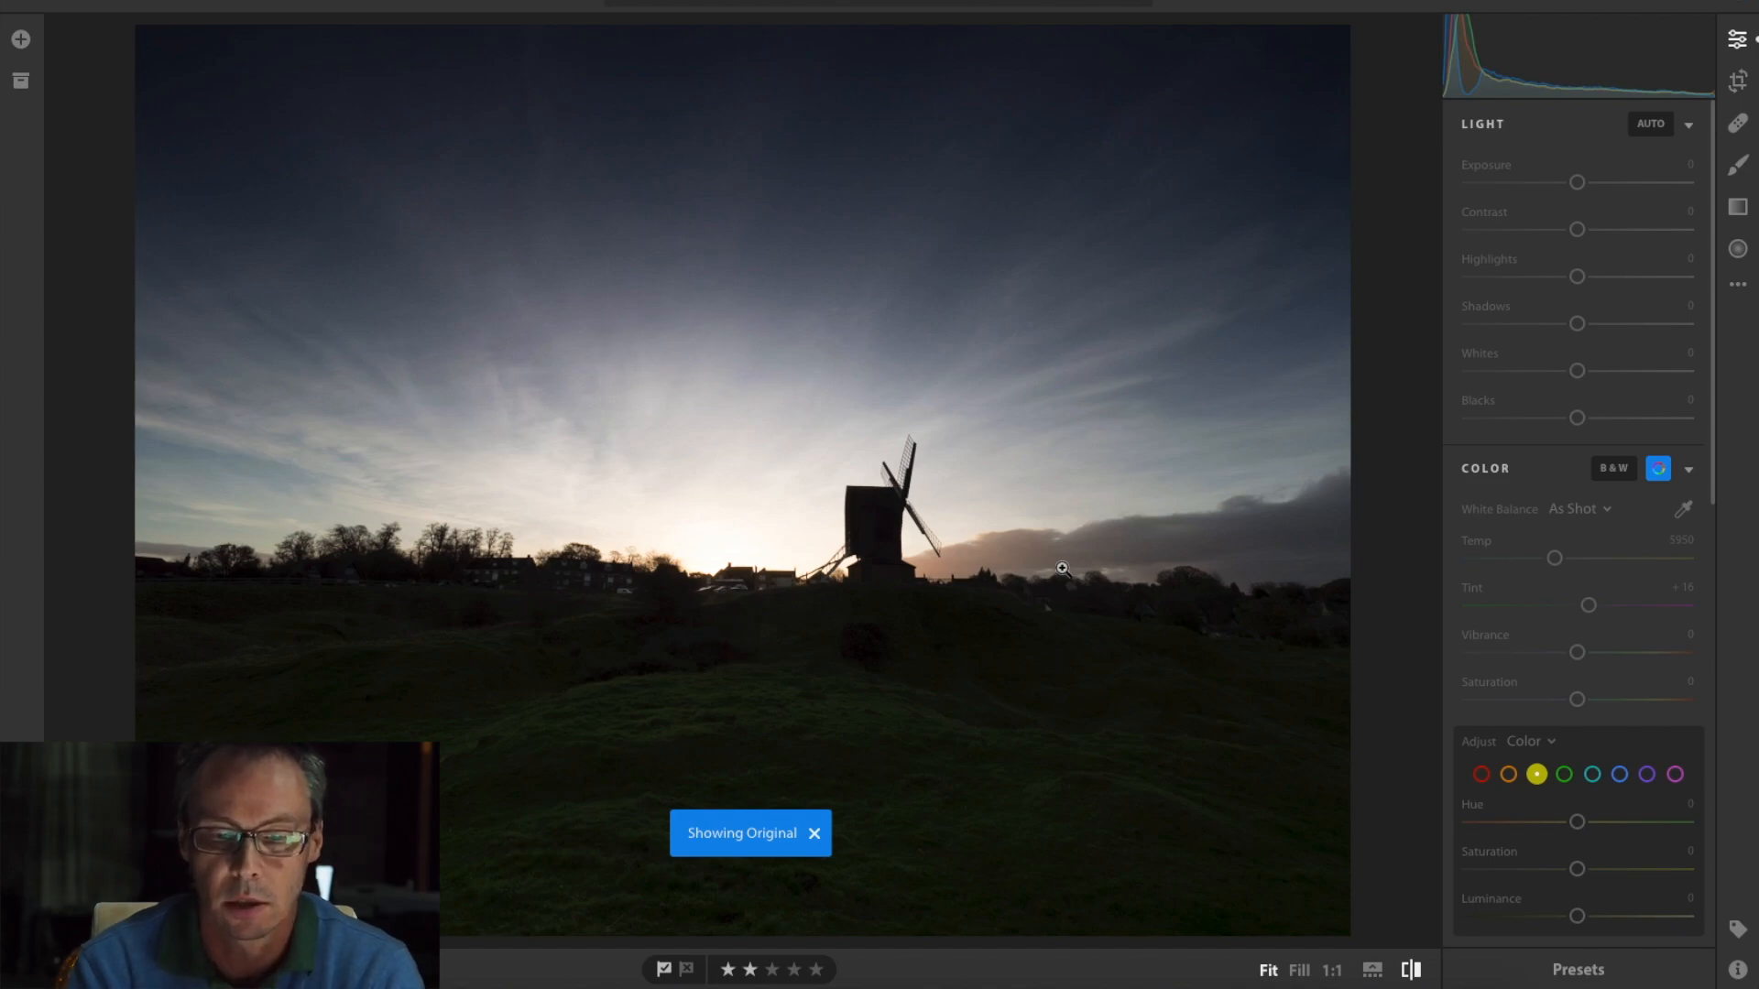
key(backslash)
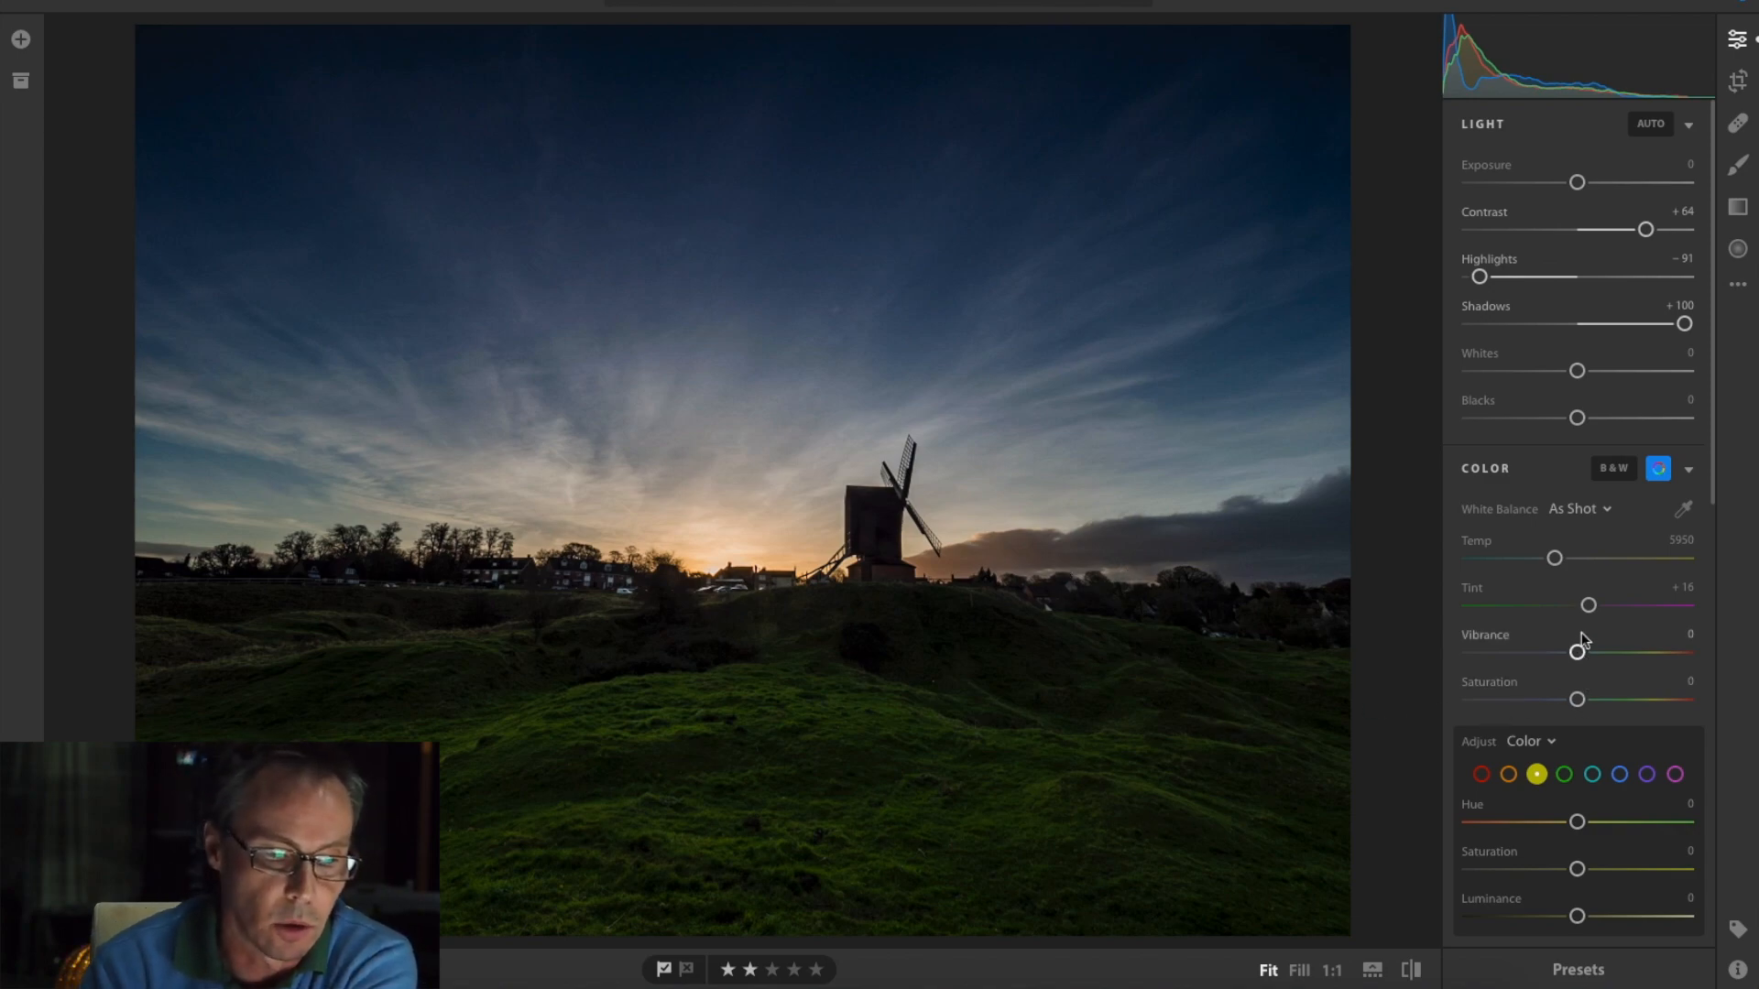
Increase the photo's Vibrance to +42 to enrich the sky and grass colors.
drag(1580, 654, 1630, 656)
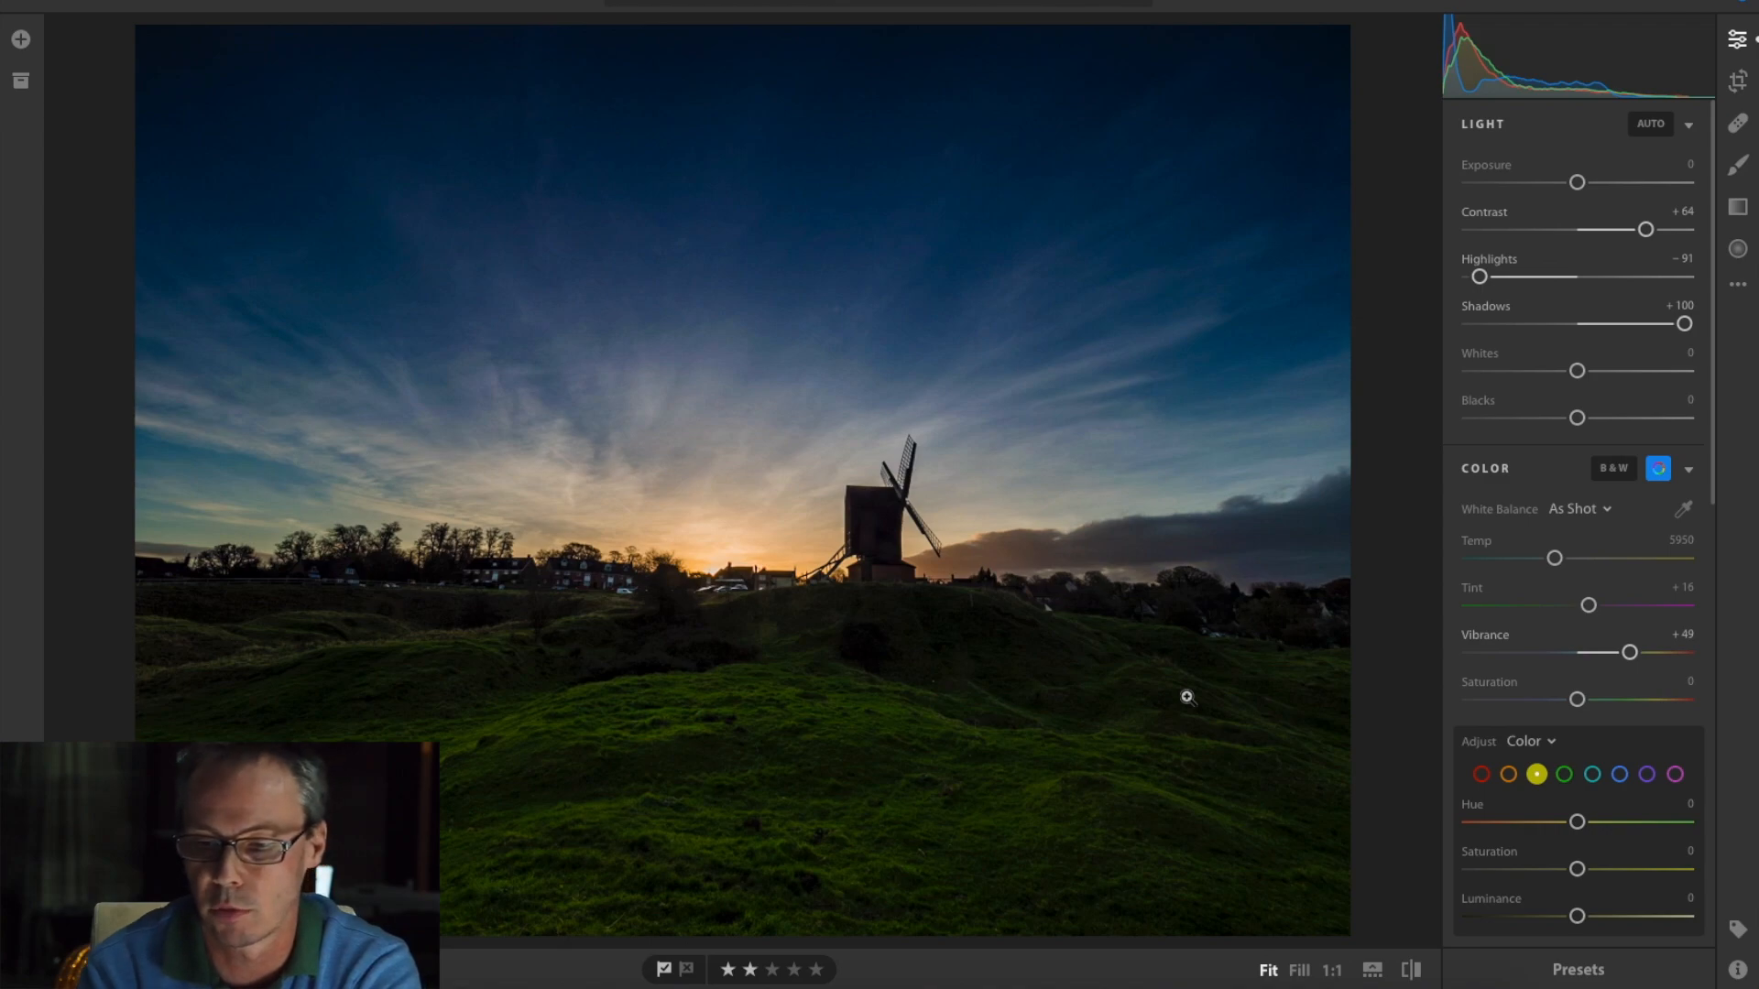
double_click(1630, 652)
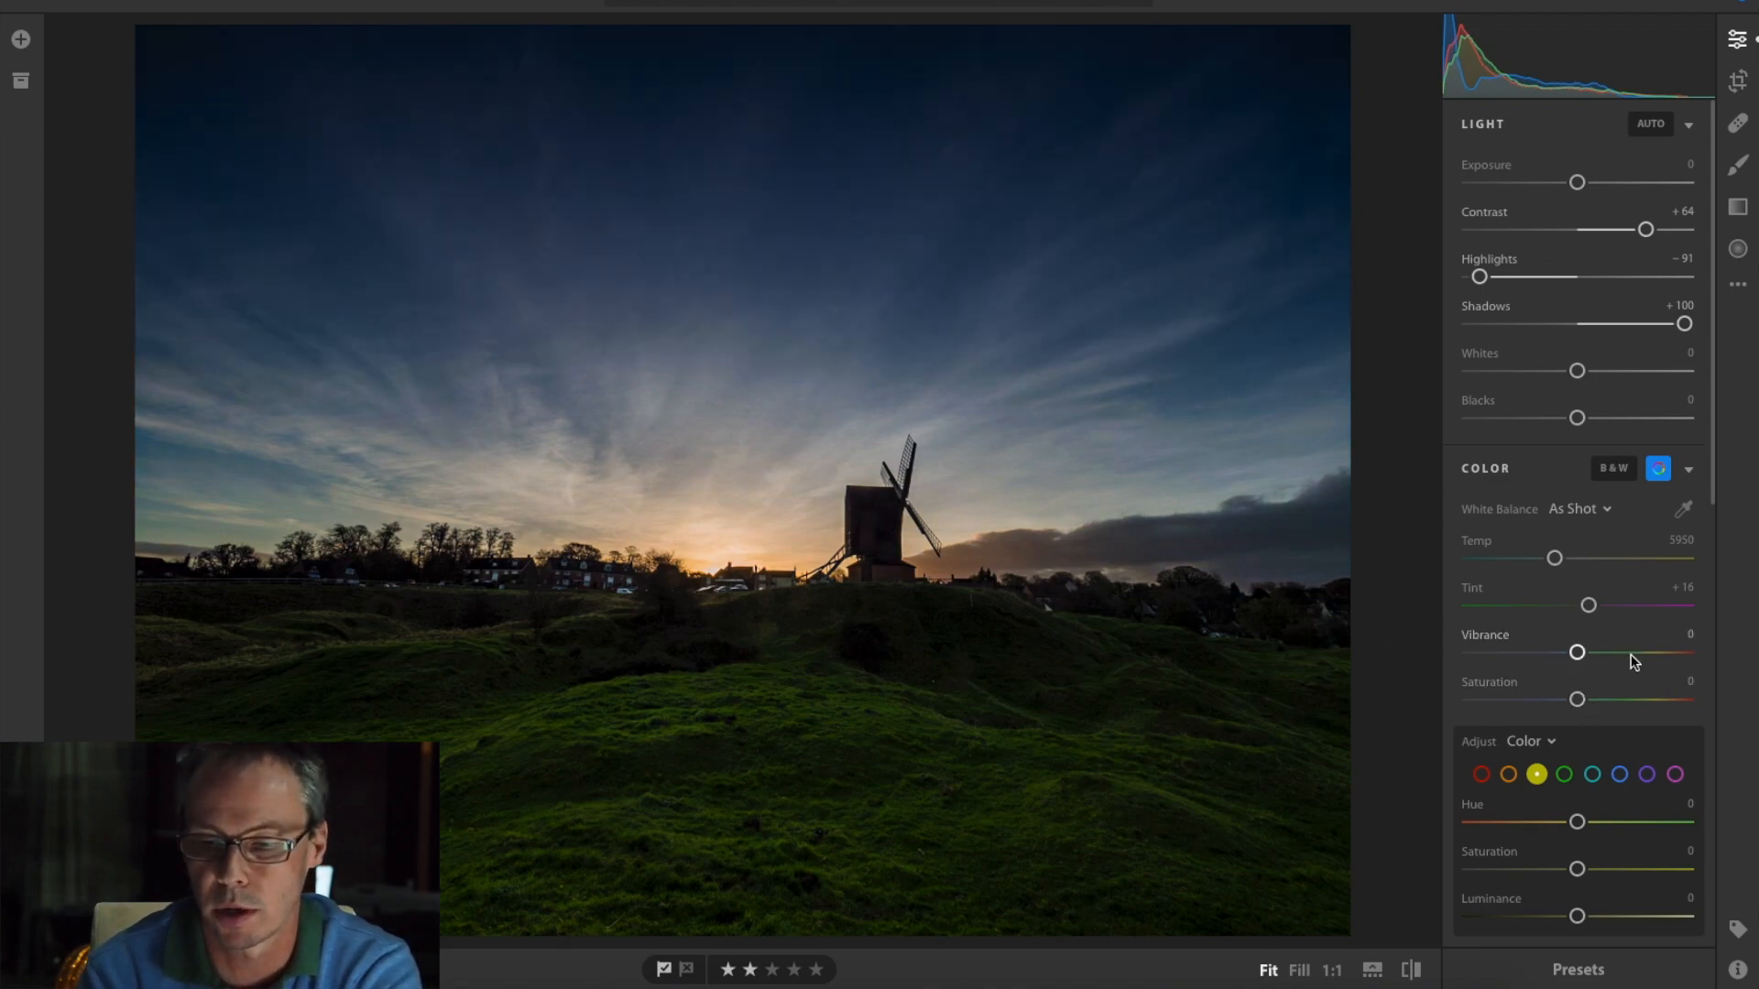
drag(1577, 652, 1636, 663)
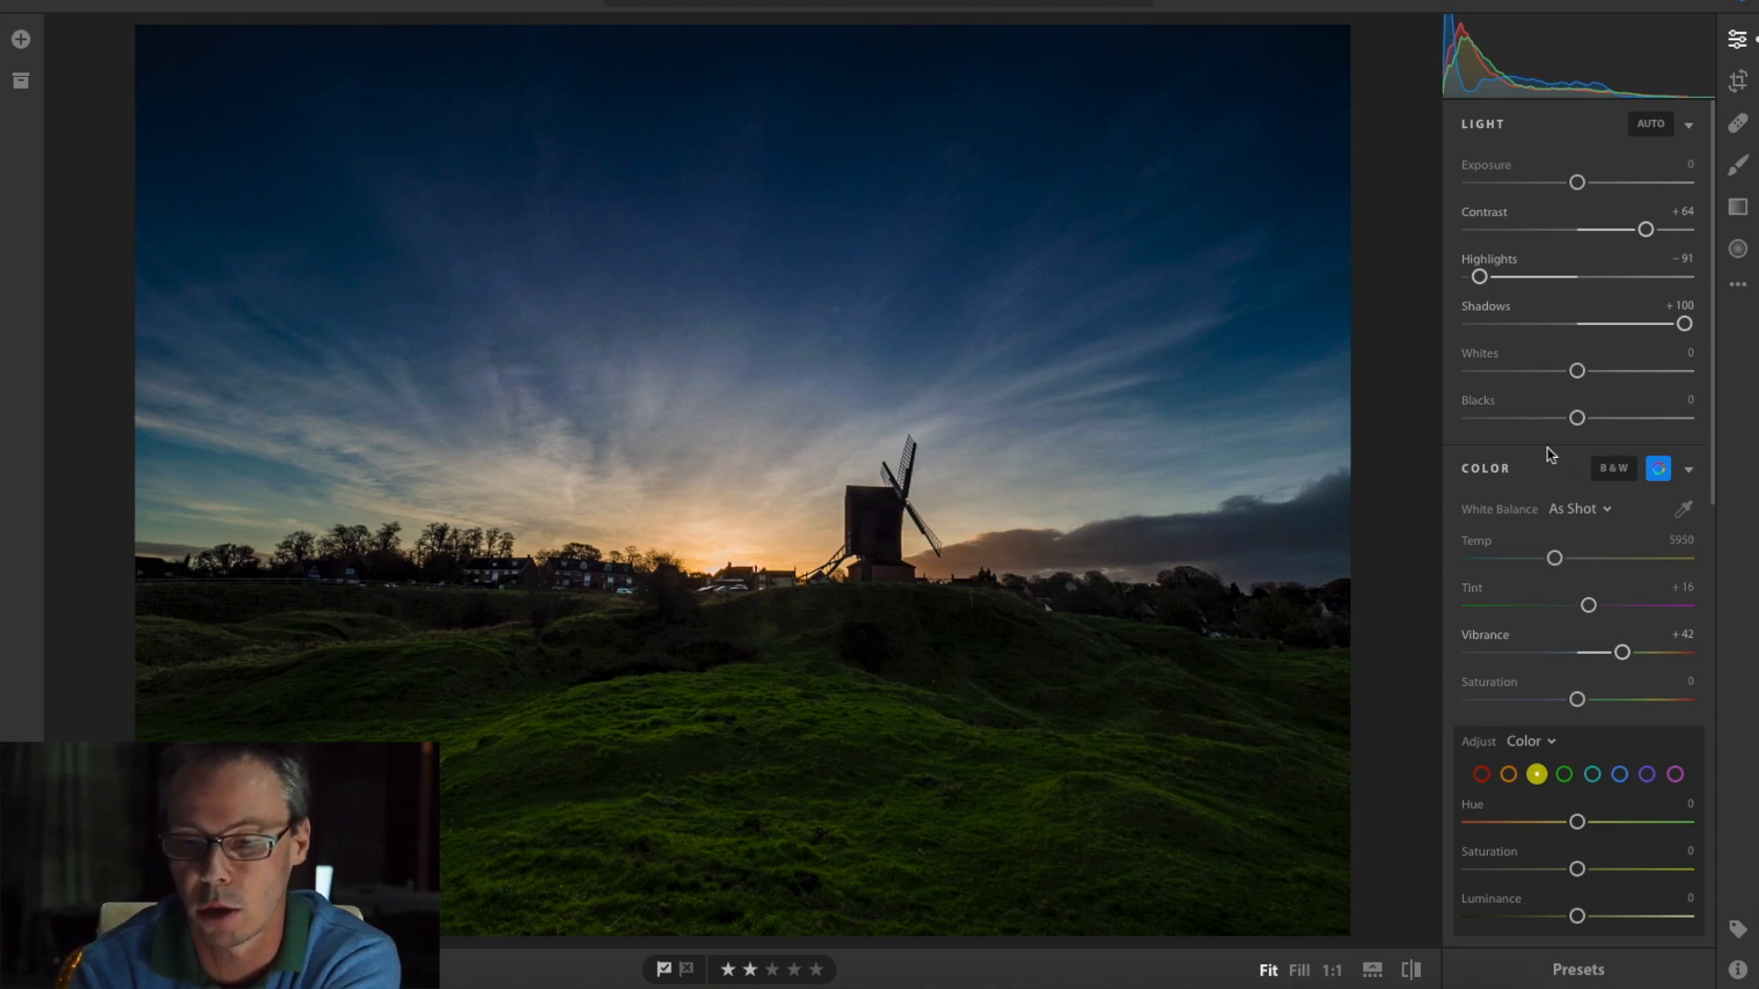
Warm the white balance to a Temp of 8849 and compare the edit with the original photo.
drag(1557, 562, 1591, 567)
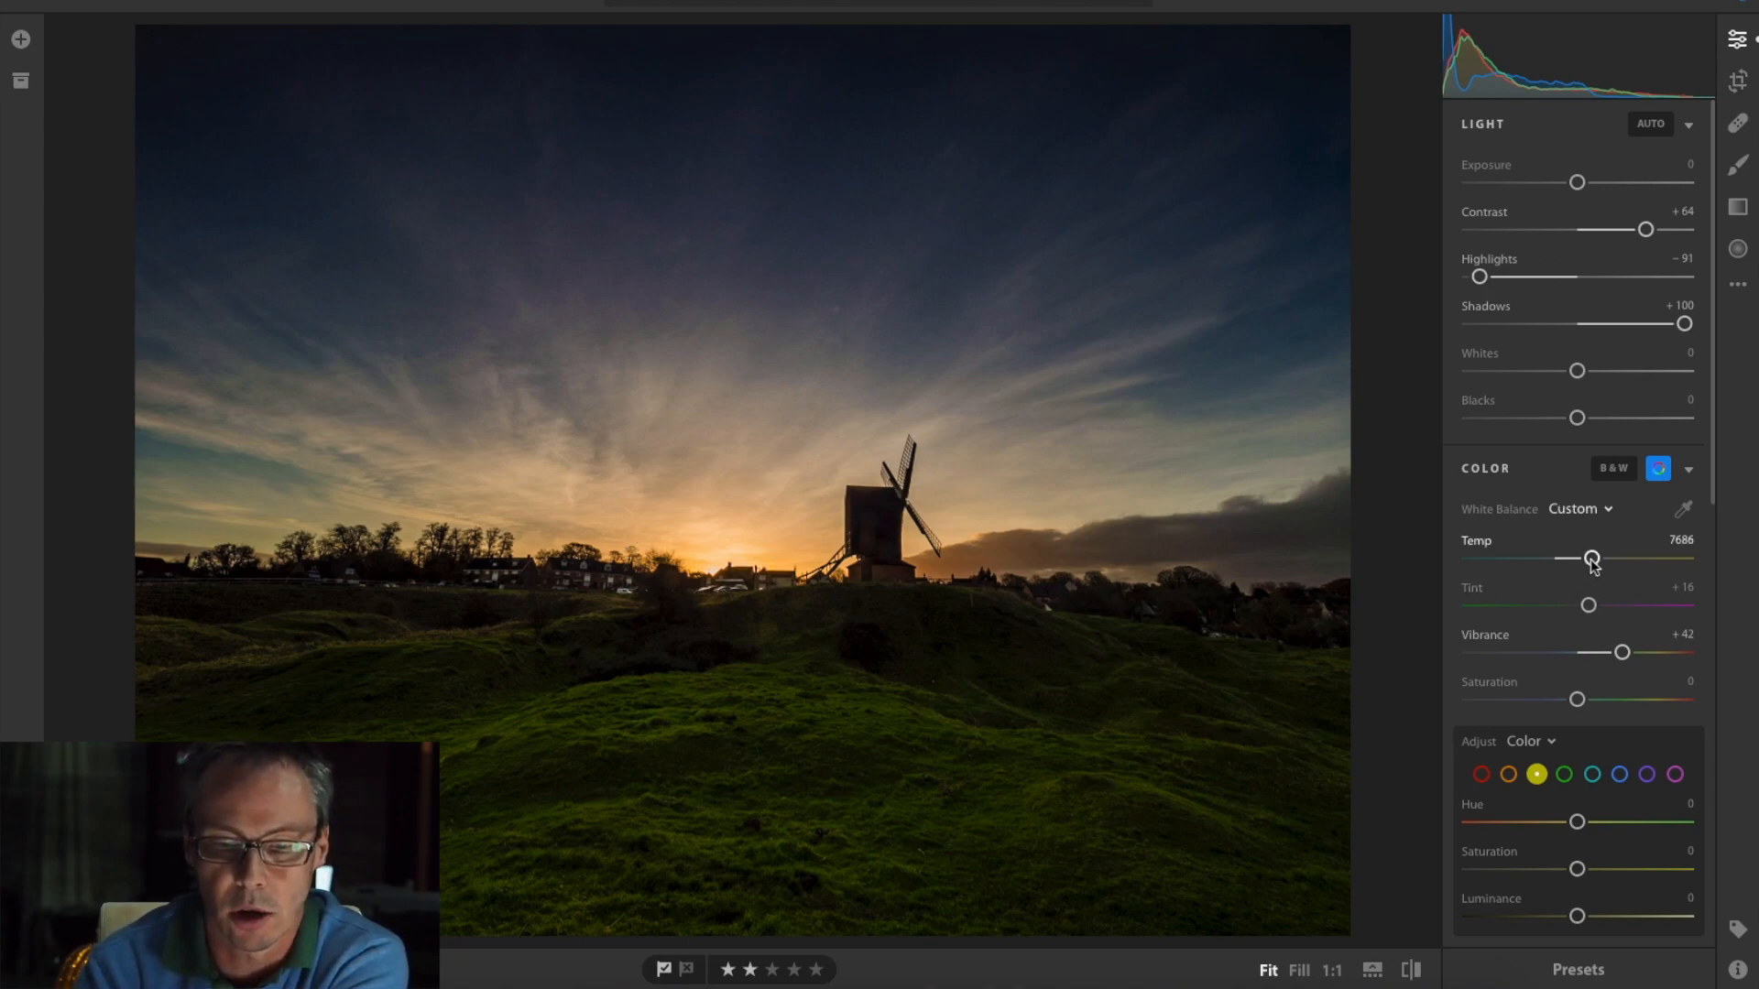
drag(1591, 559, 1605, 562)
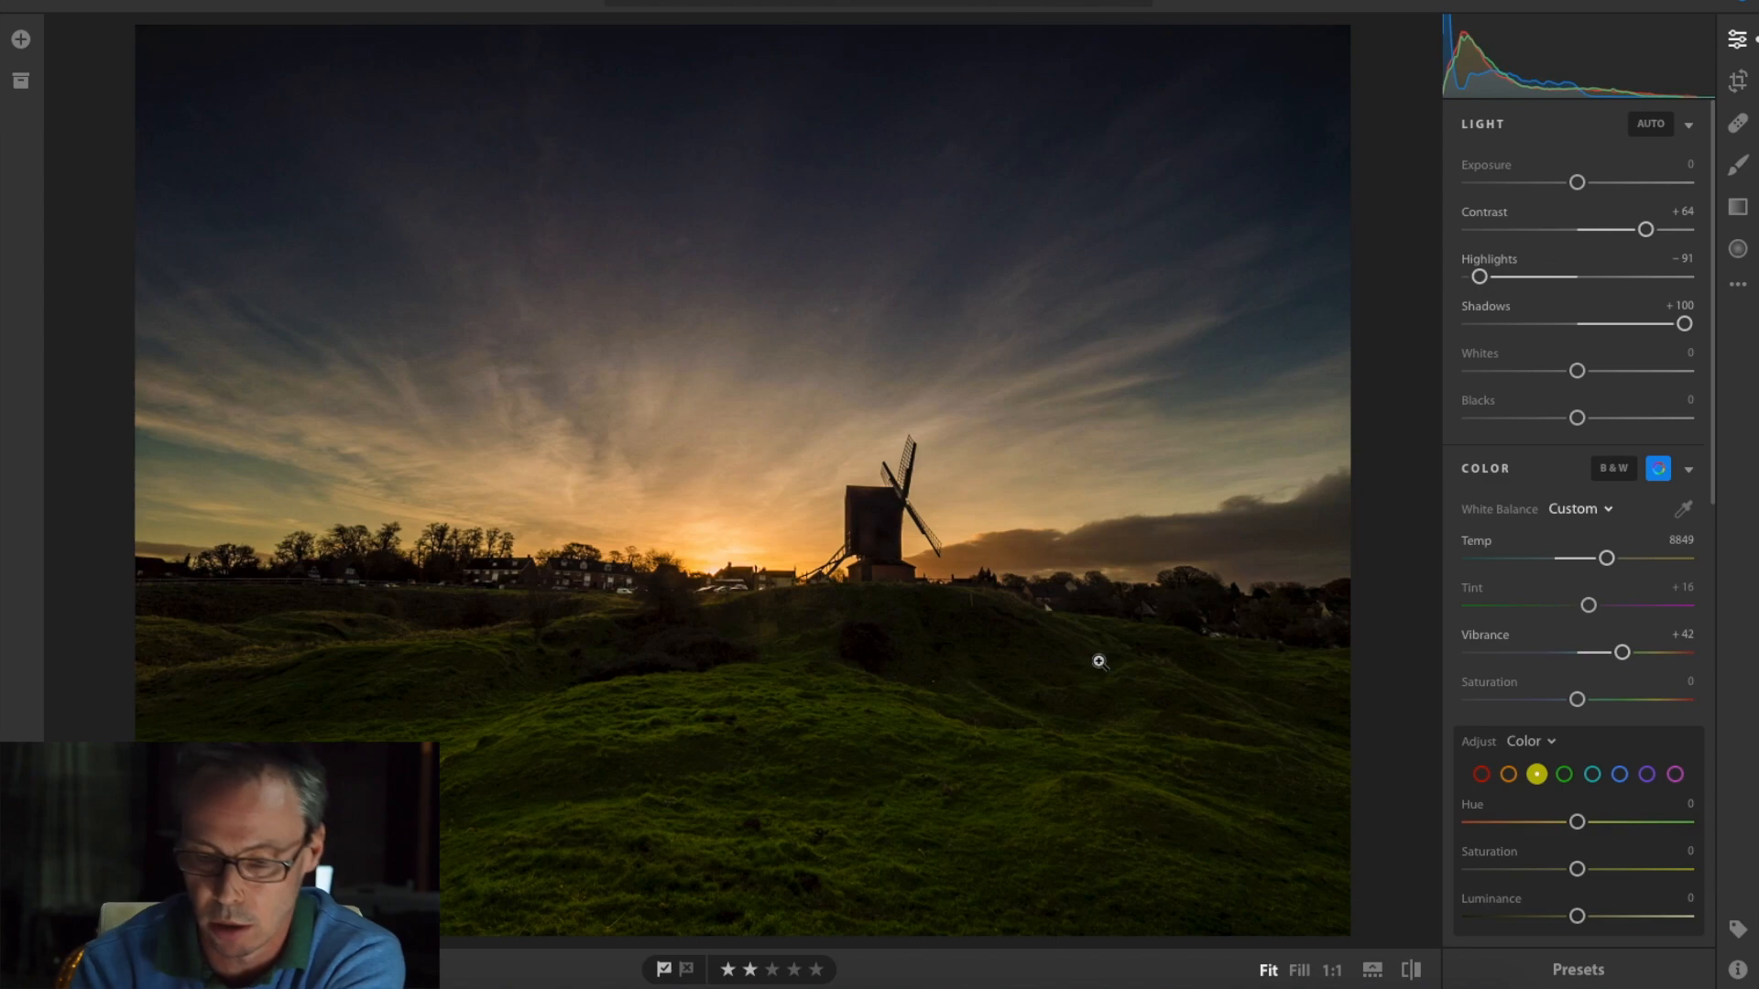
key(backslash)
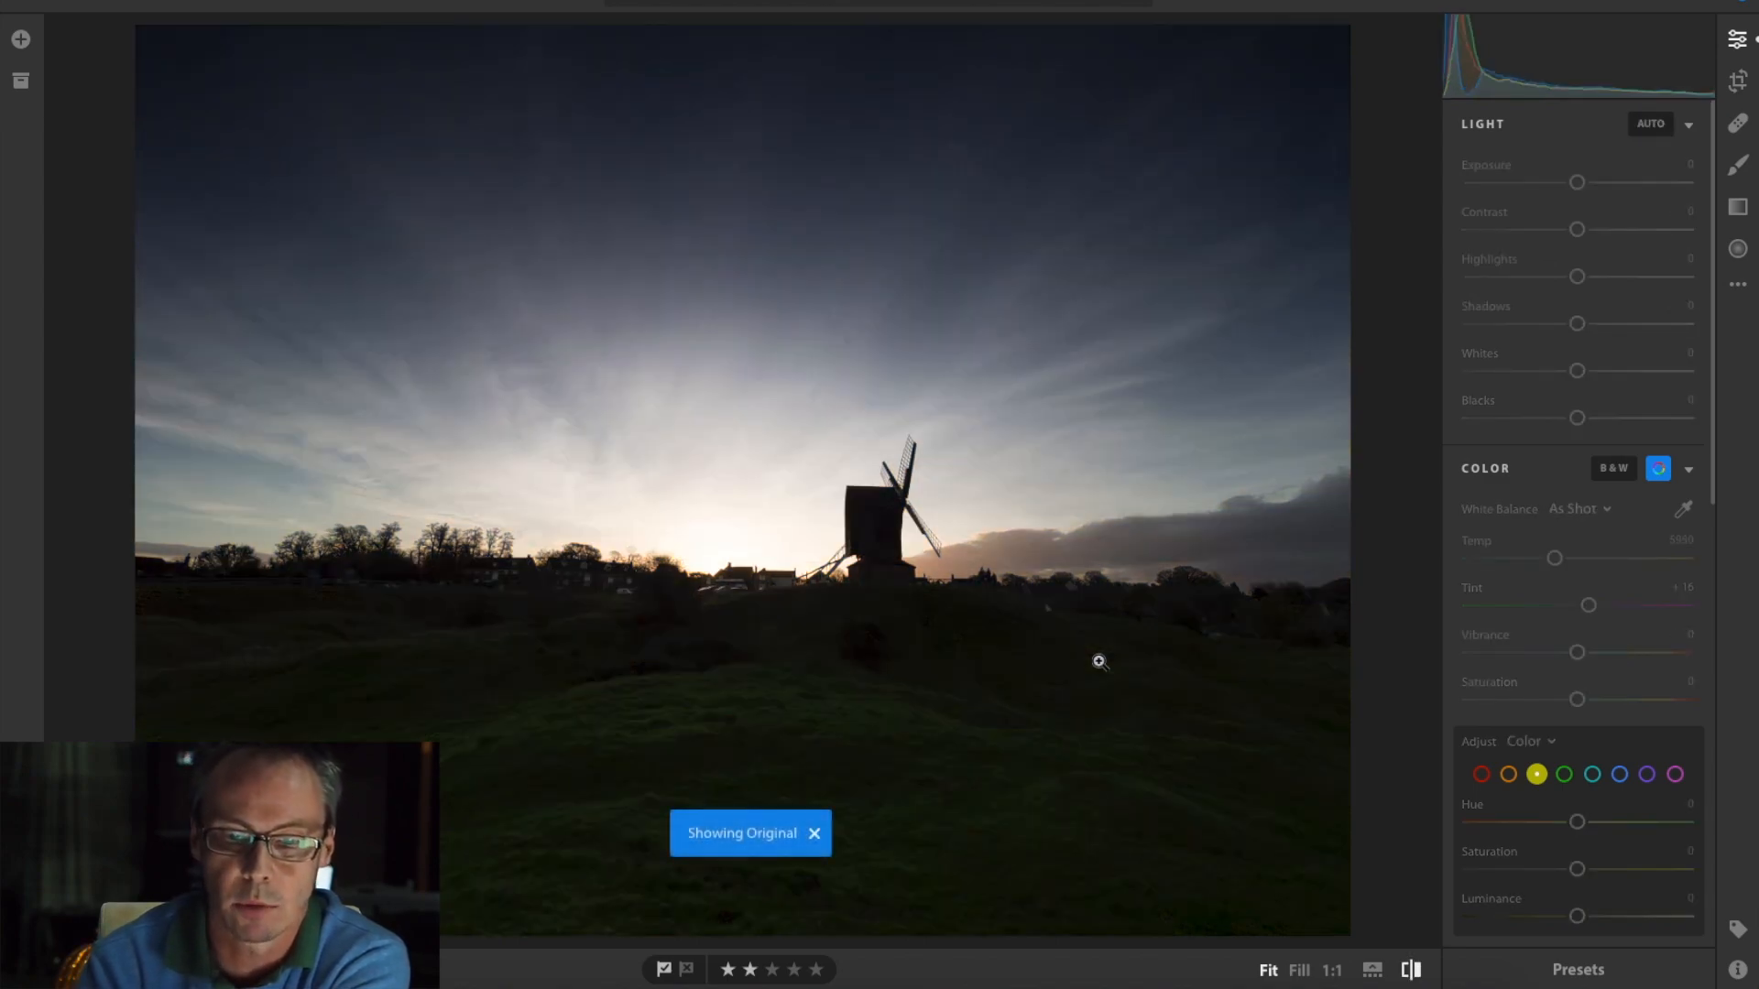
key(backslash)
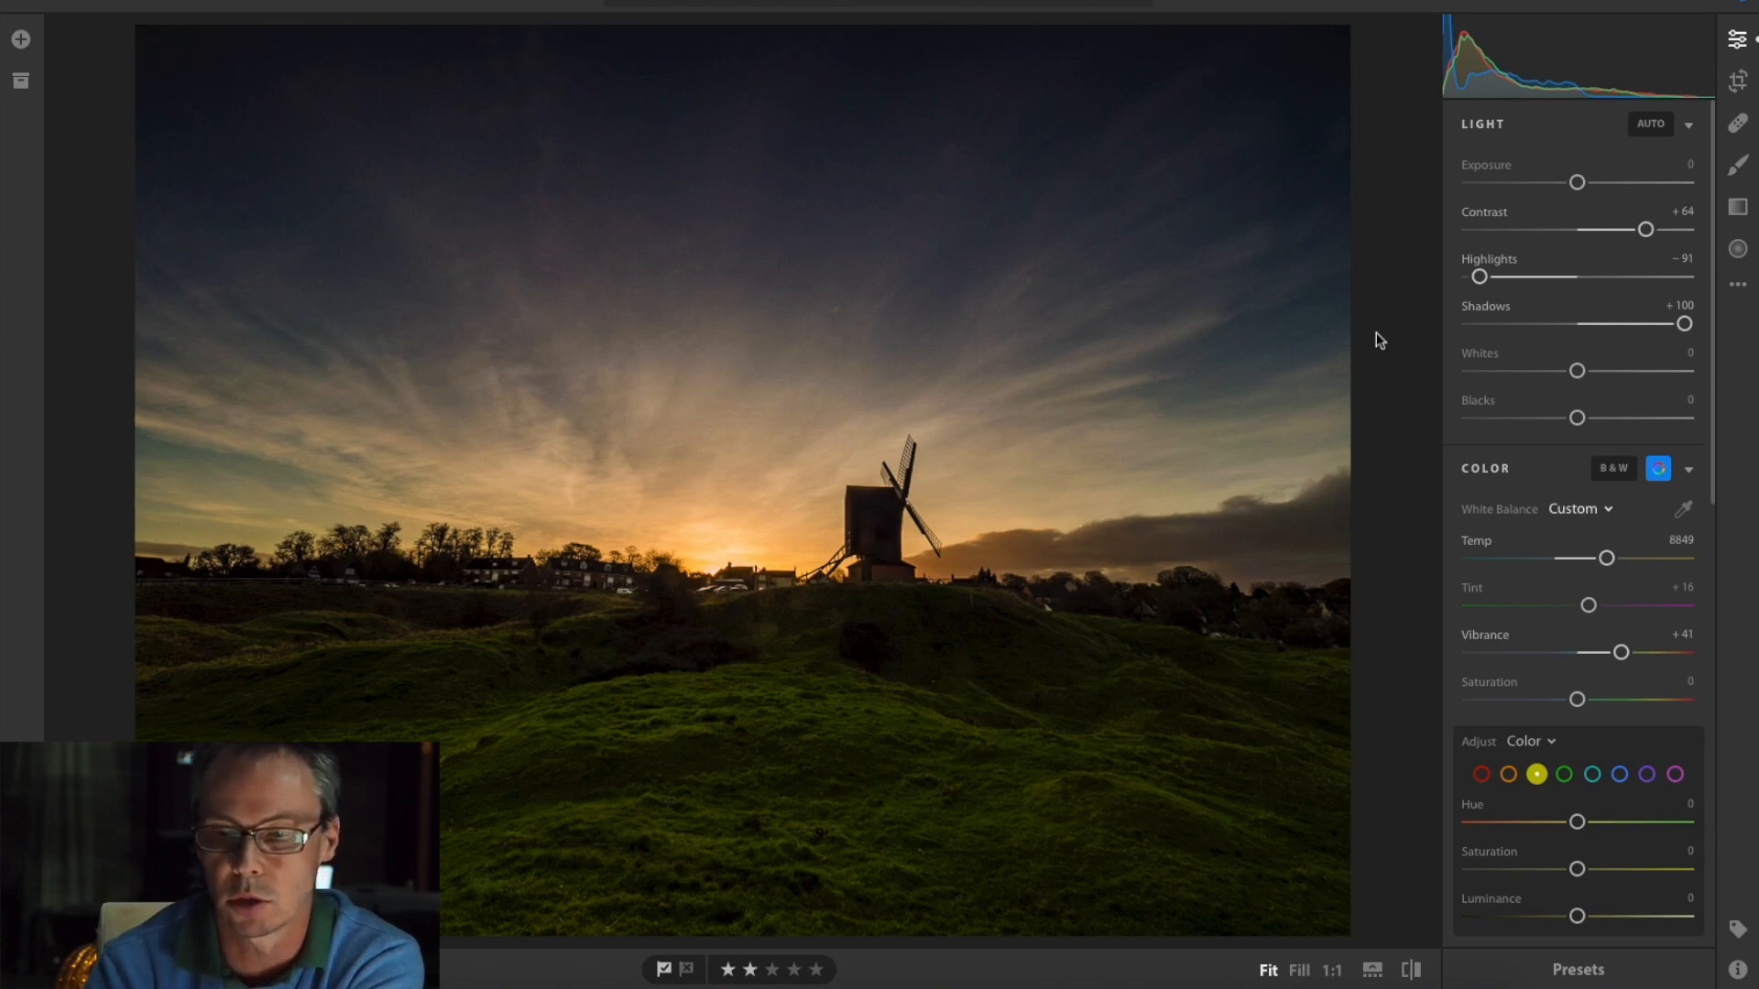
Draw a linear gradient over the grassy foreground up to the horizon, with all effects neutral except Exposure at +0.47.
click(1740, 208)
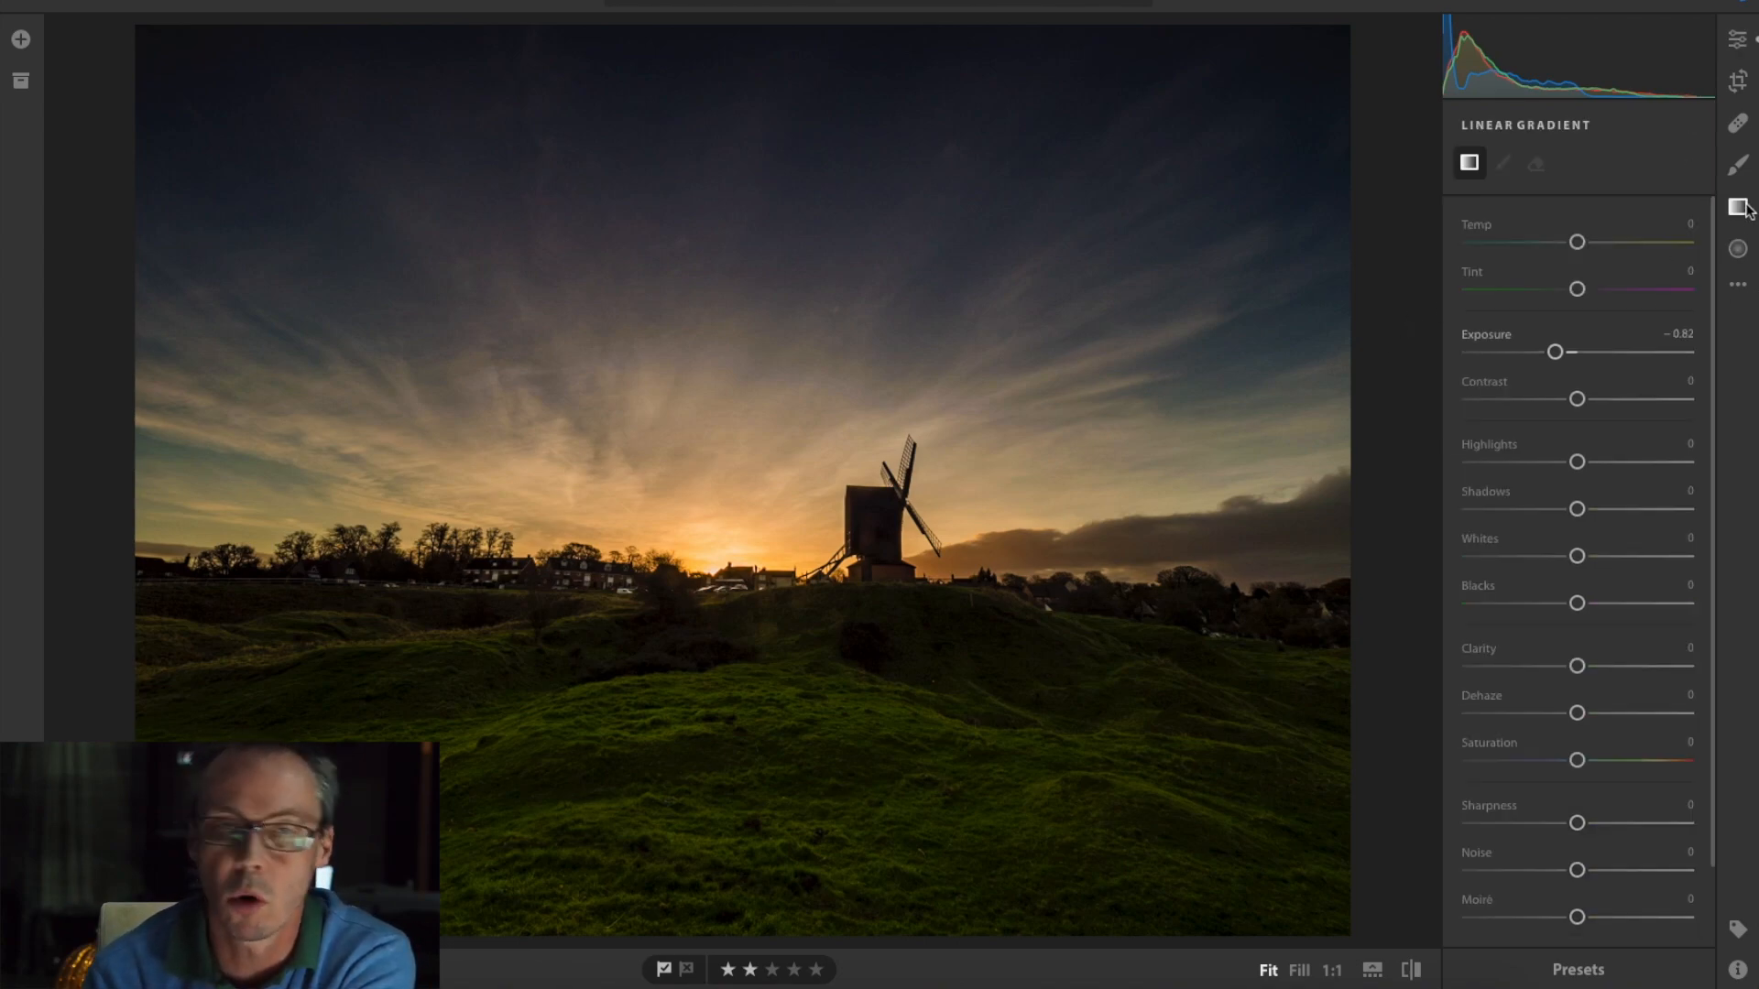
double_click(1557, 354)
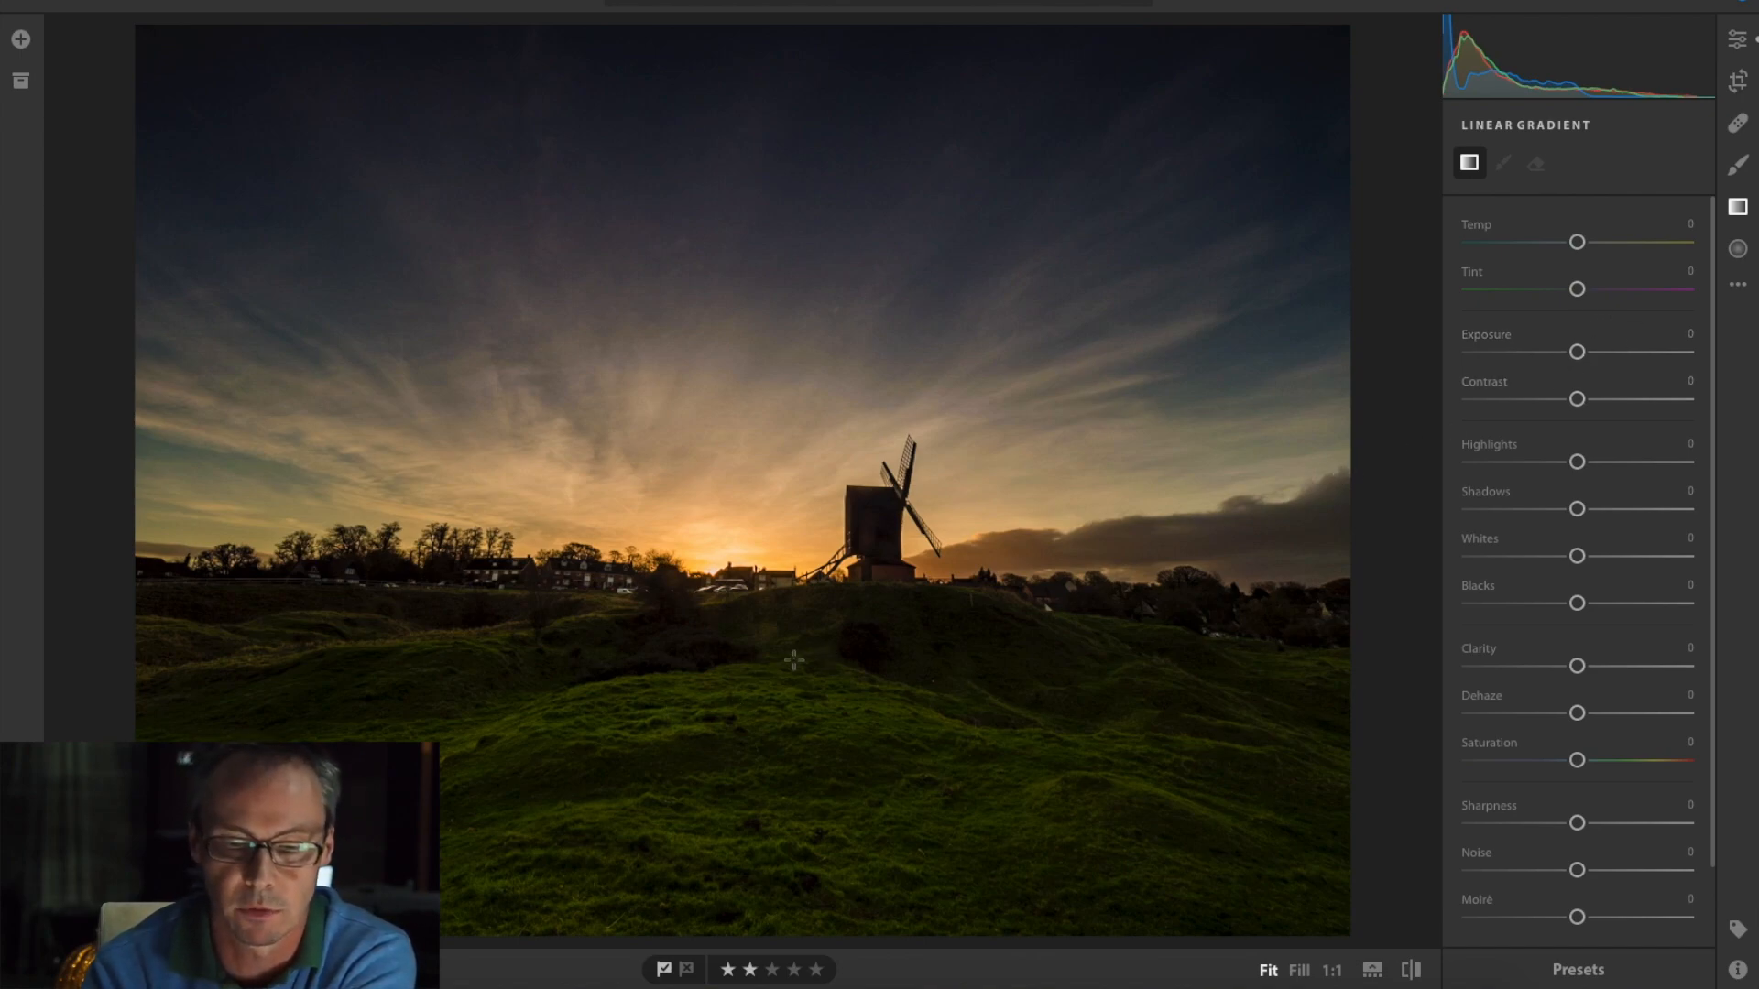
mouse_move(794, 659)
mouse_down()
mouse_move(848, 604)
mouse_move(733, 612)
mouse_move(829, 605)
mouse_move(816, 581)
mouse_up()
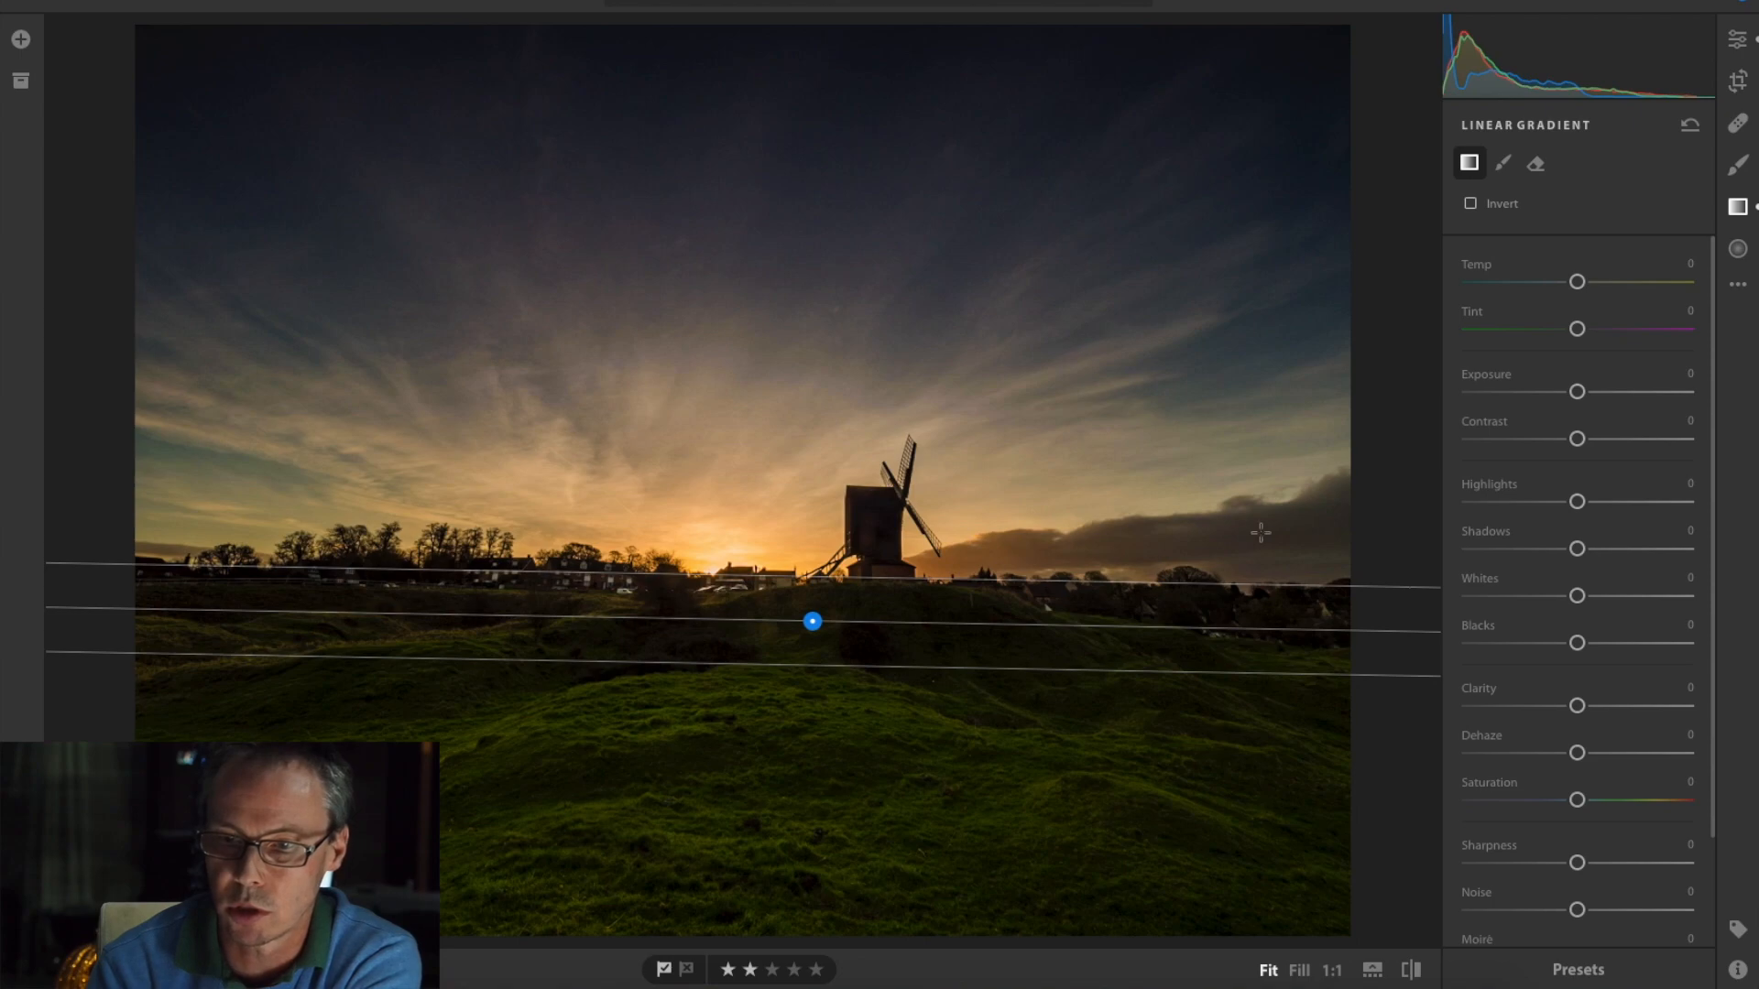
drag(1576, 391, 1591, 397)
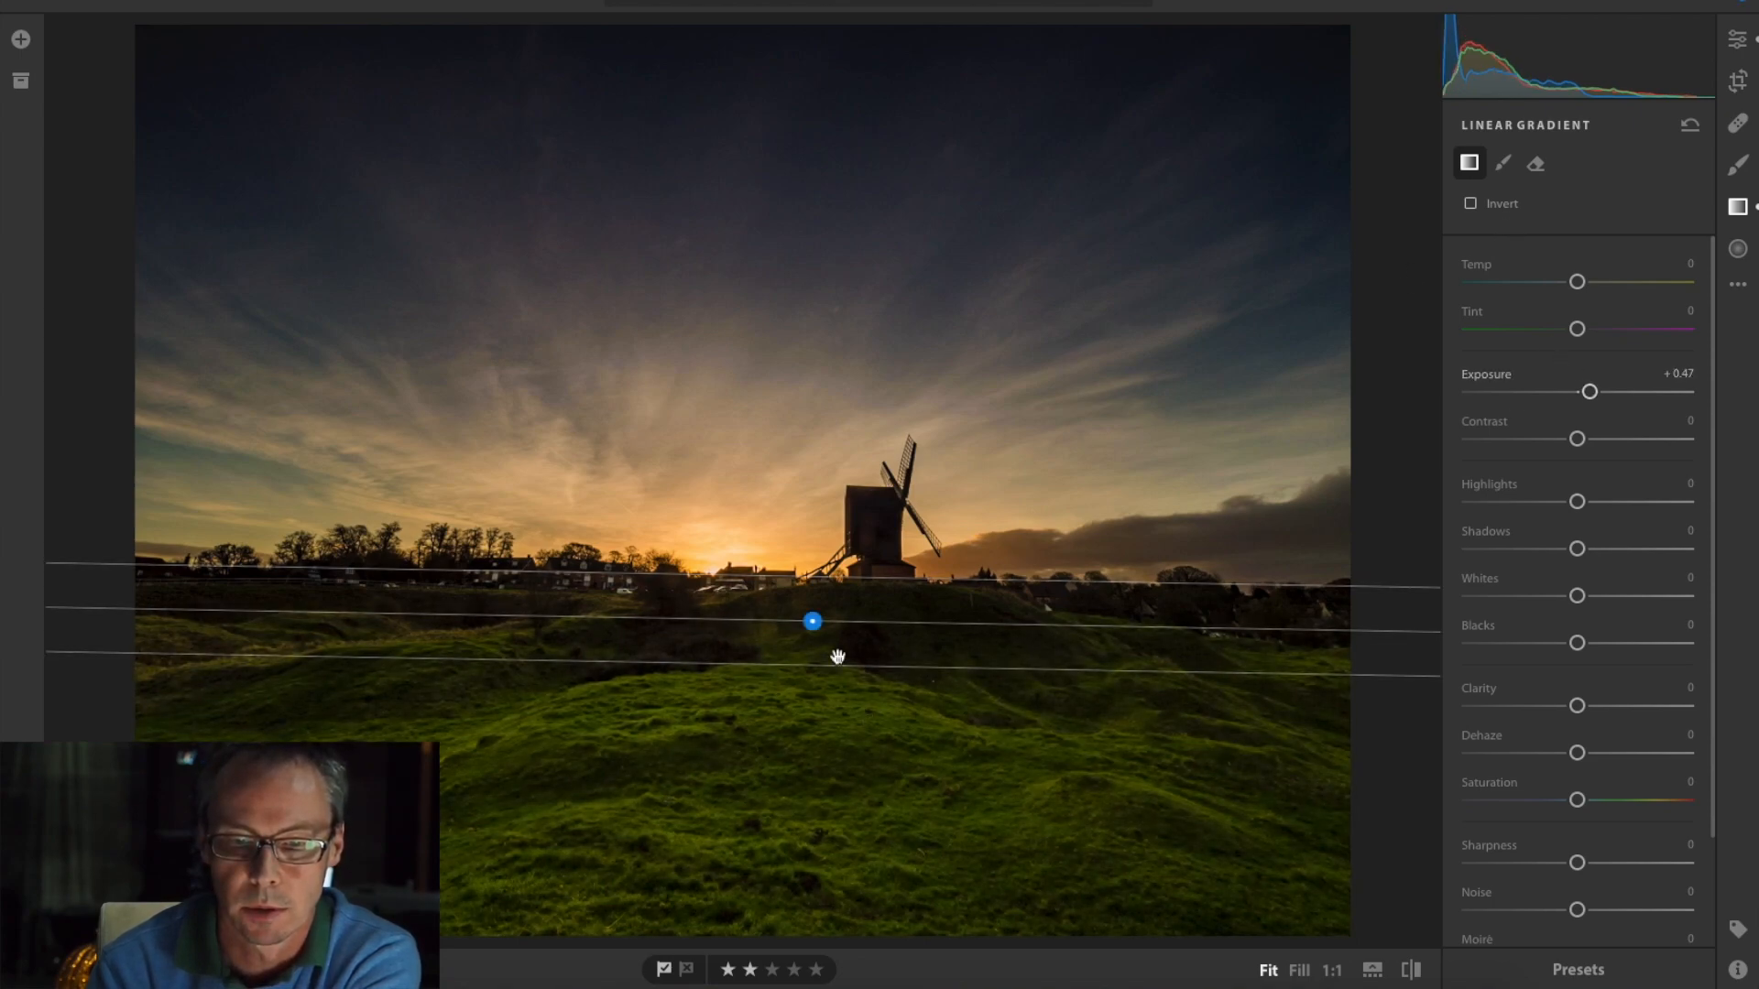
Shift the foreground gradient slightly lower and rotate it level so its upper edge follows the horizon.
mouse_move(812, 621)
mouse_down()
mouse_move(815, 557)
mouse_move(808, 627)
mouse_up()
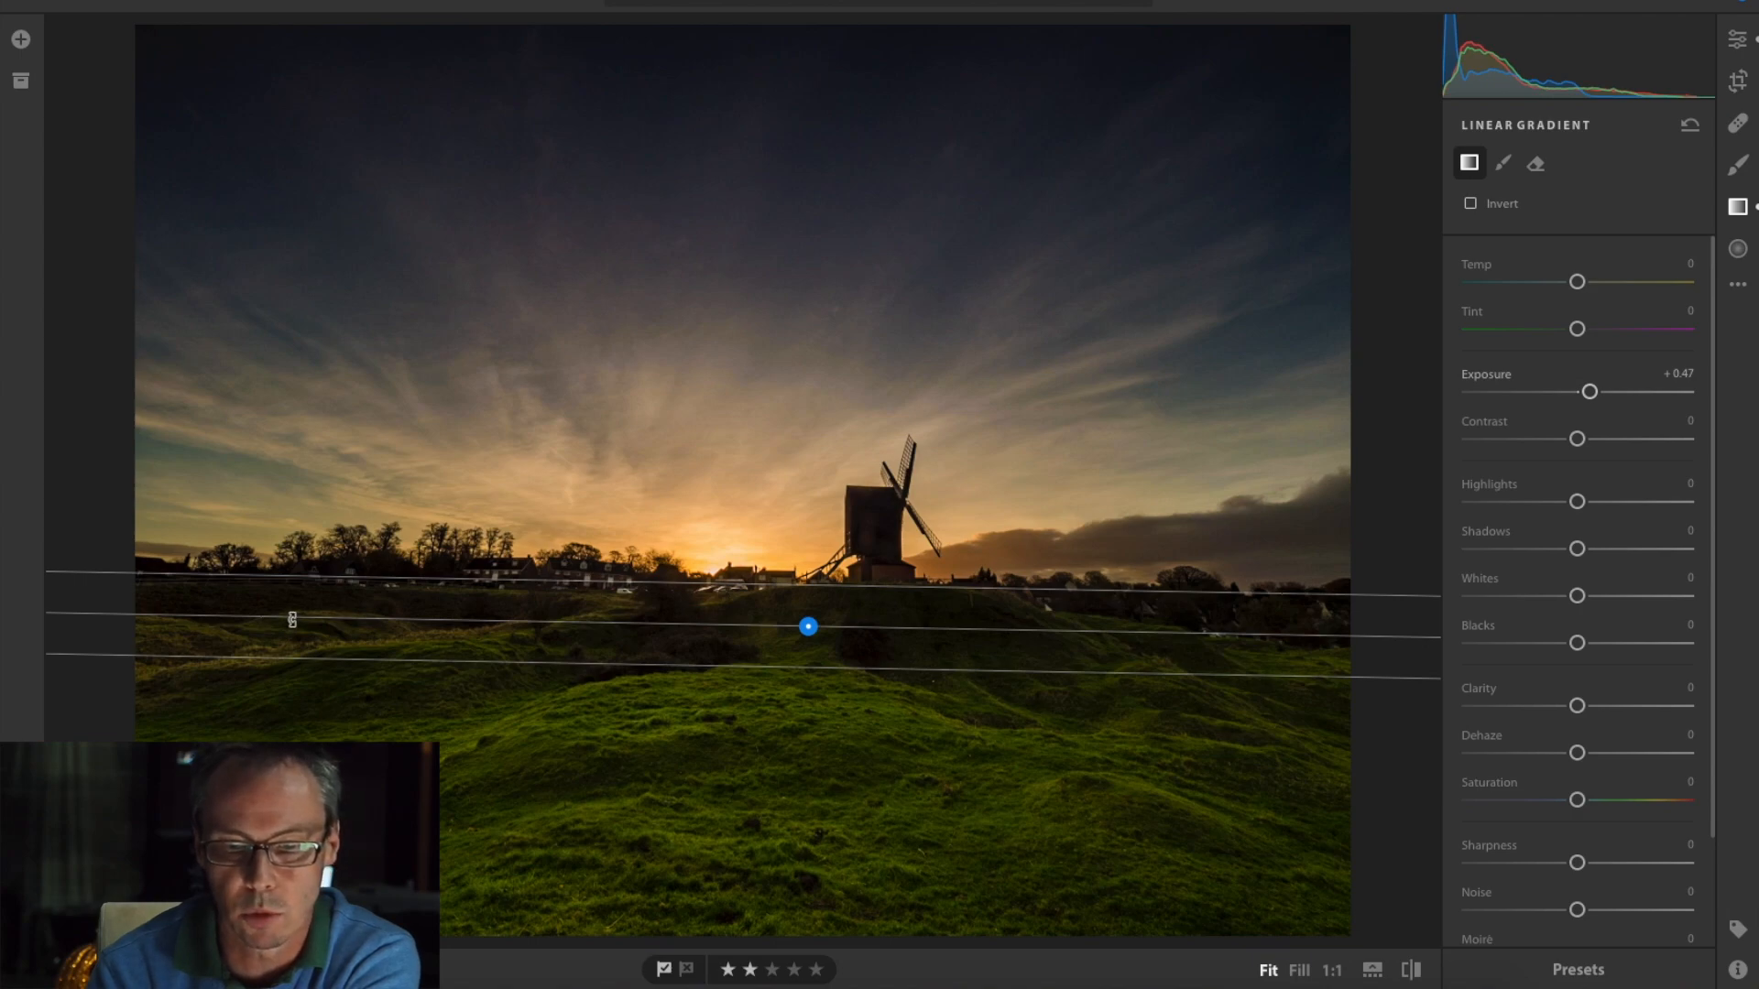
drag(293, 619, 293, 626)
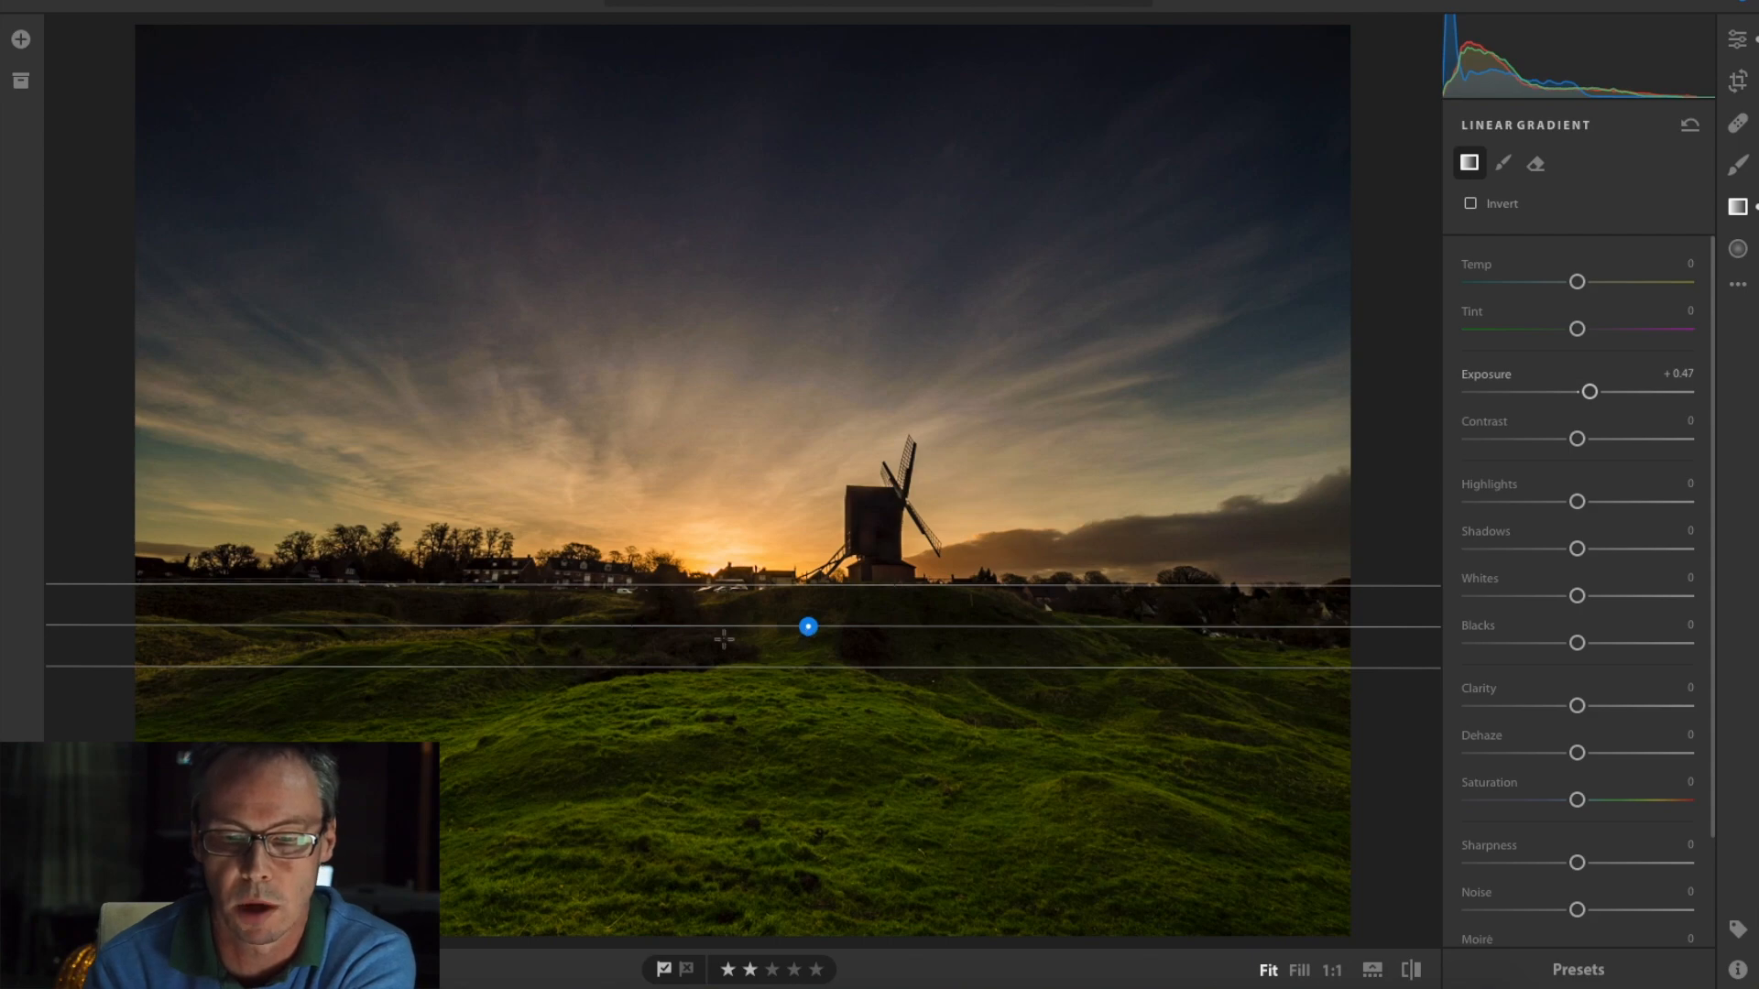
mouse_move(808, 626)
mouse_down()
mouse_move(810, 579)
mouse_move(812, 625)
mouse_up()
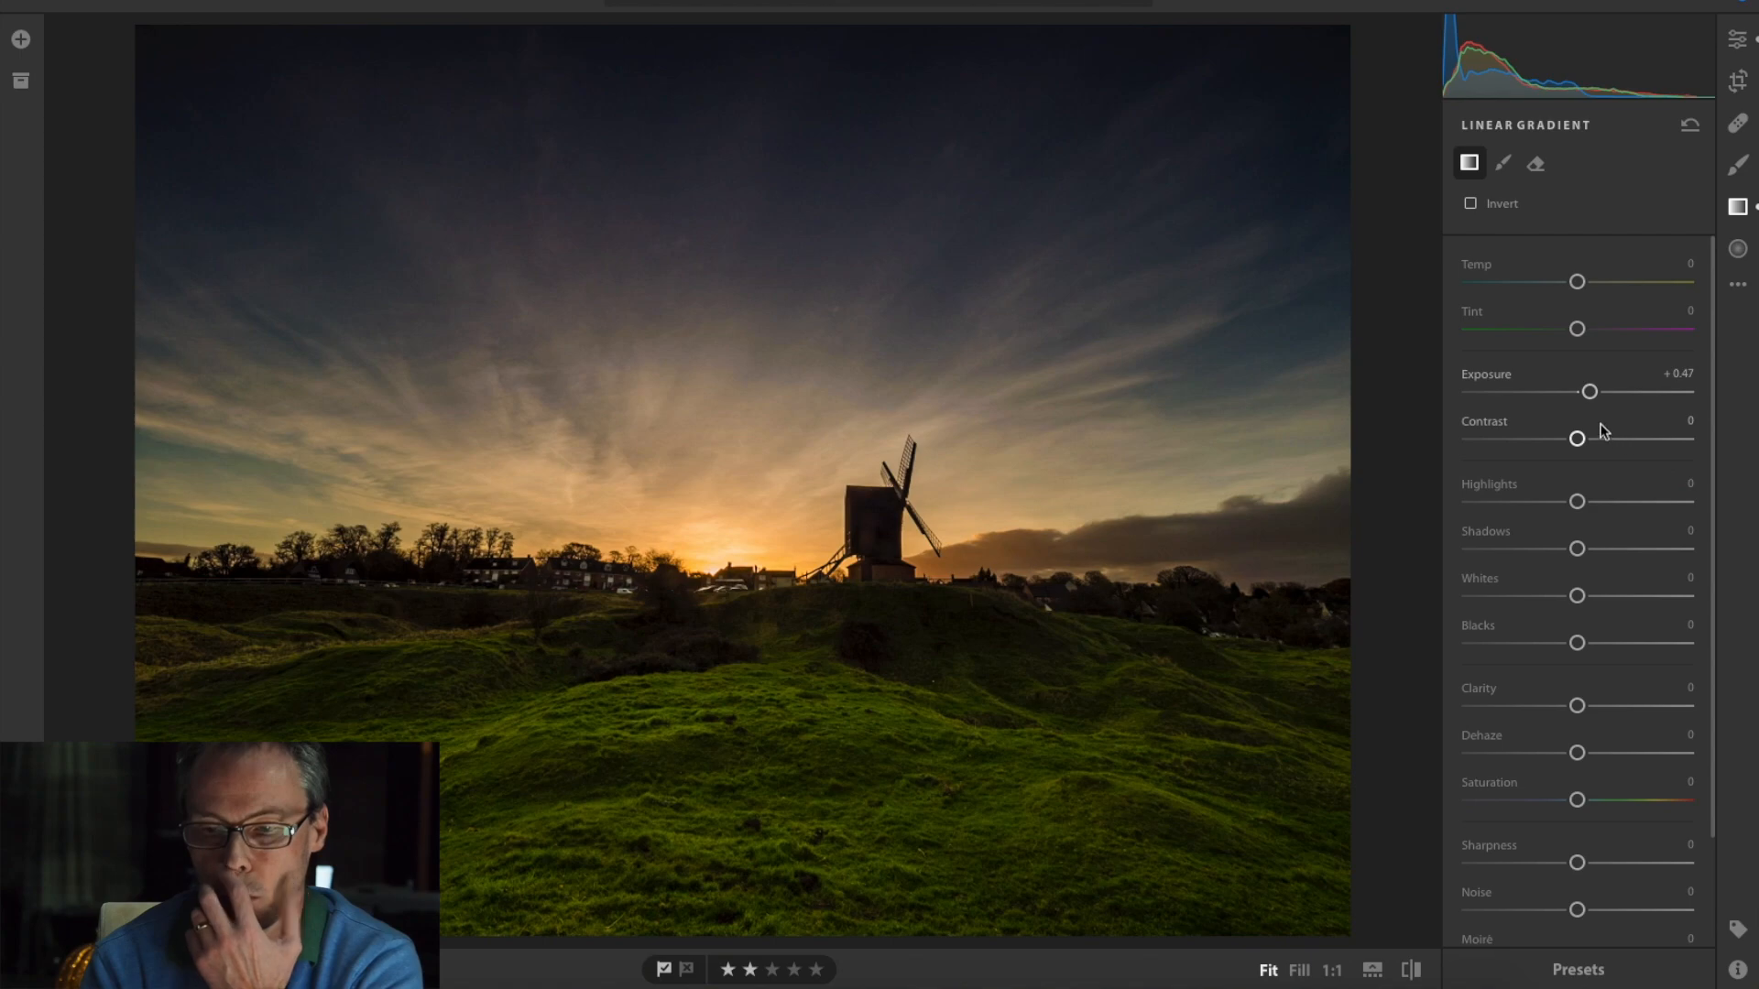
Set the foreground gradient's Exposure to +0.36 and its Clarity to +65.
drag(1590, 392, 1593, 396)
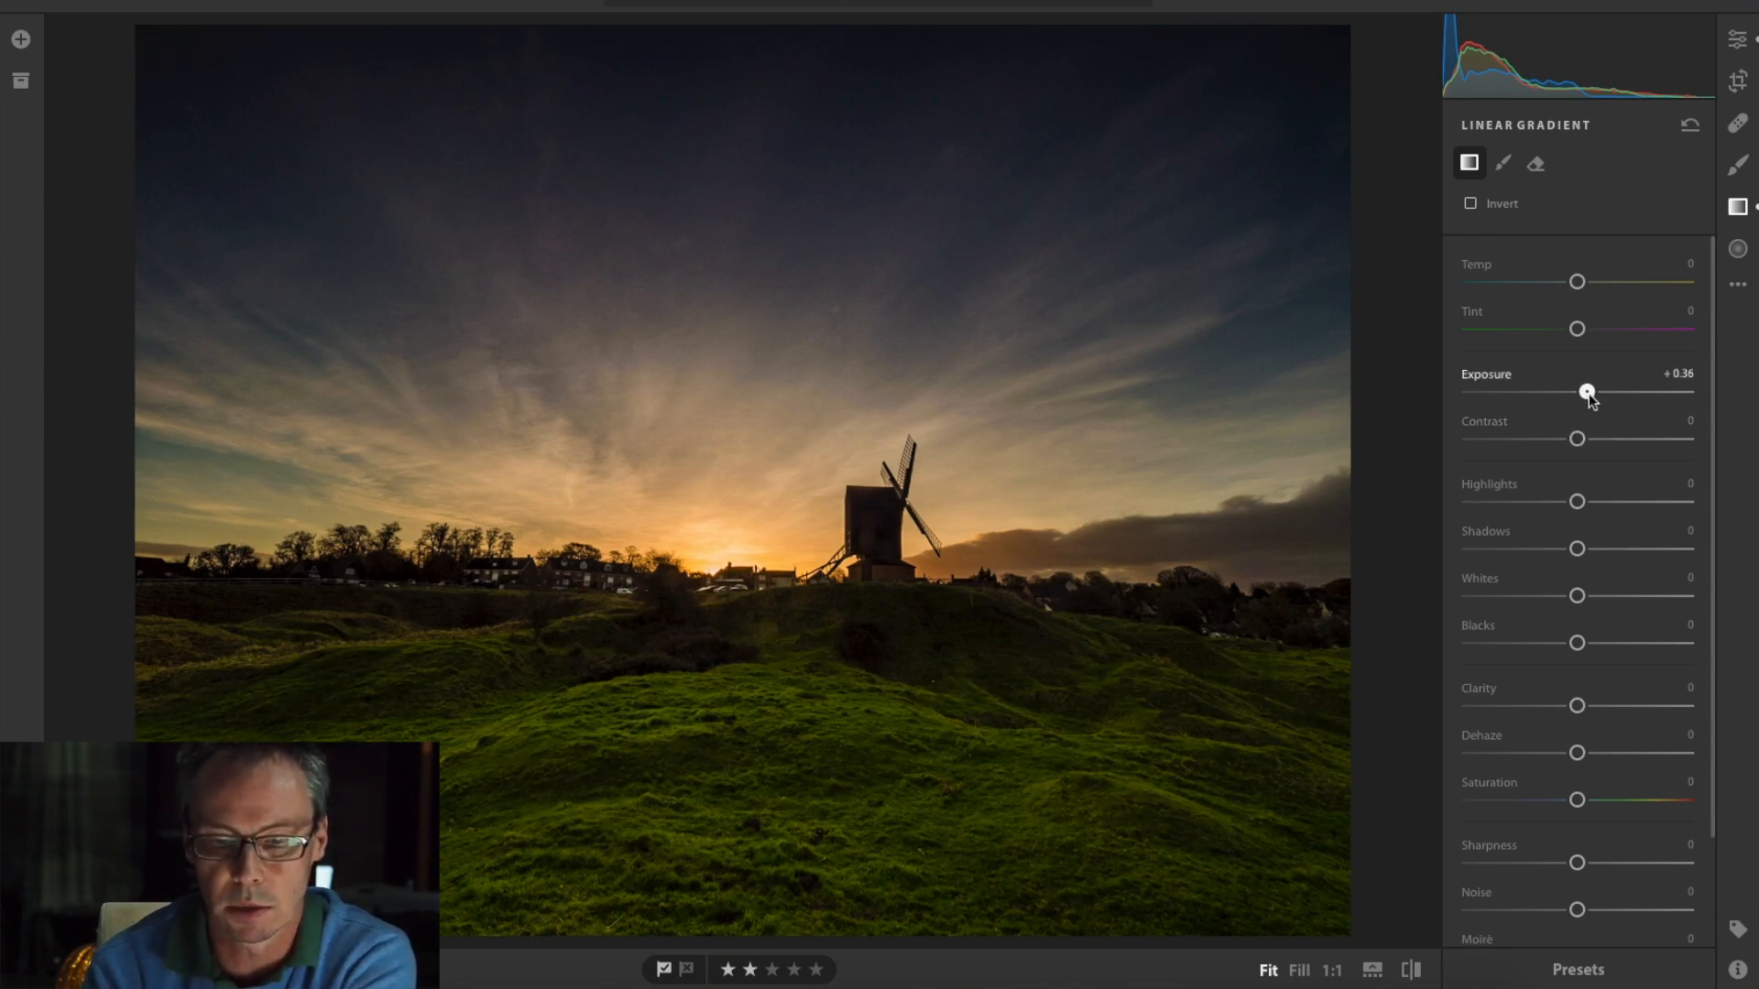
drag(1588, 393, 1589, 393)
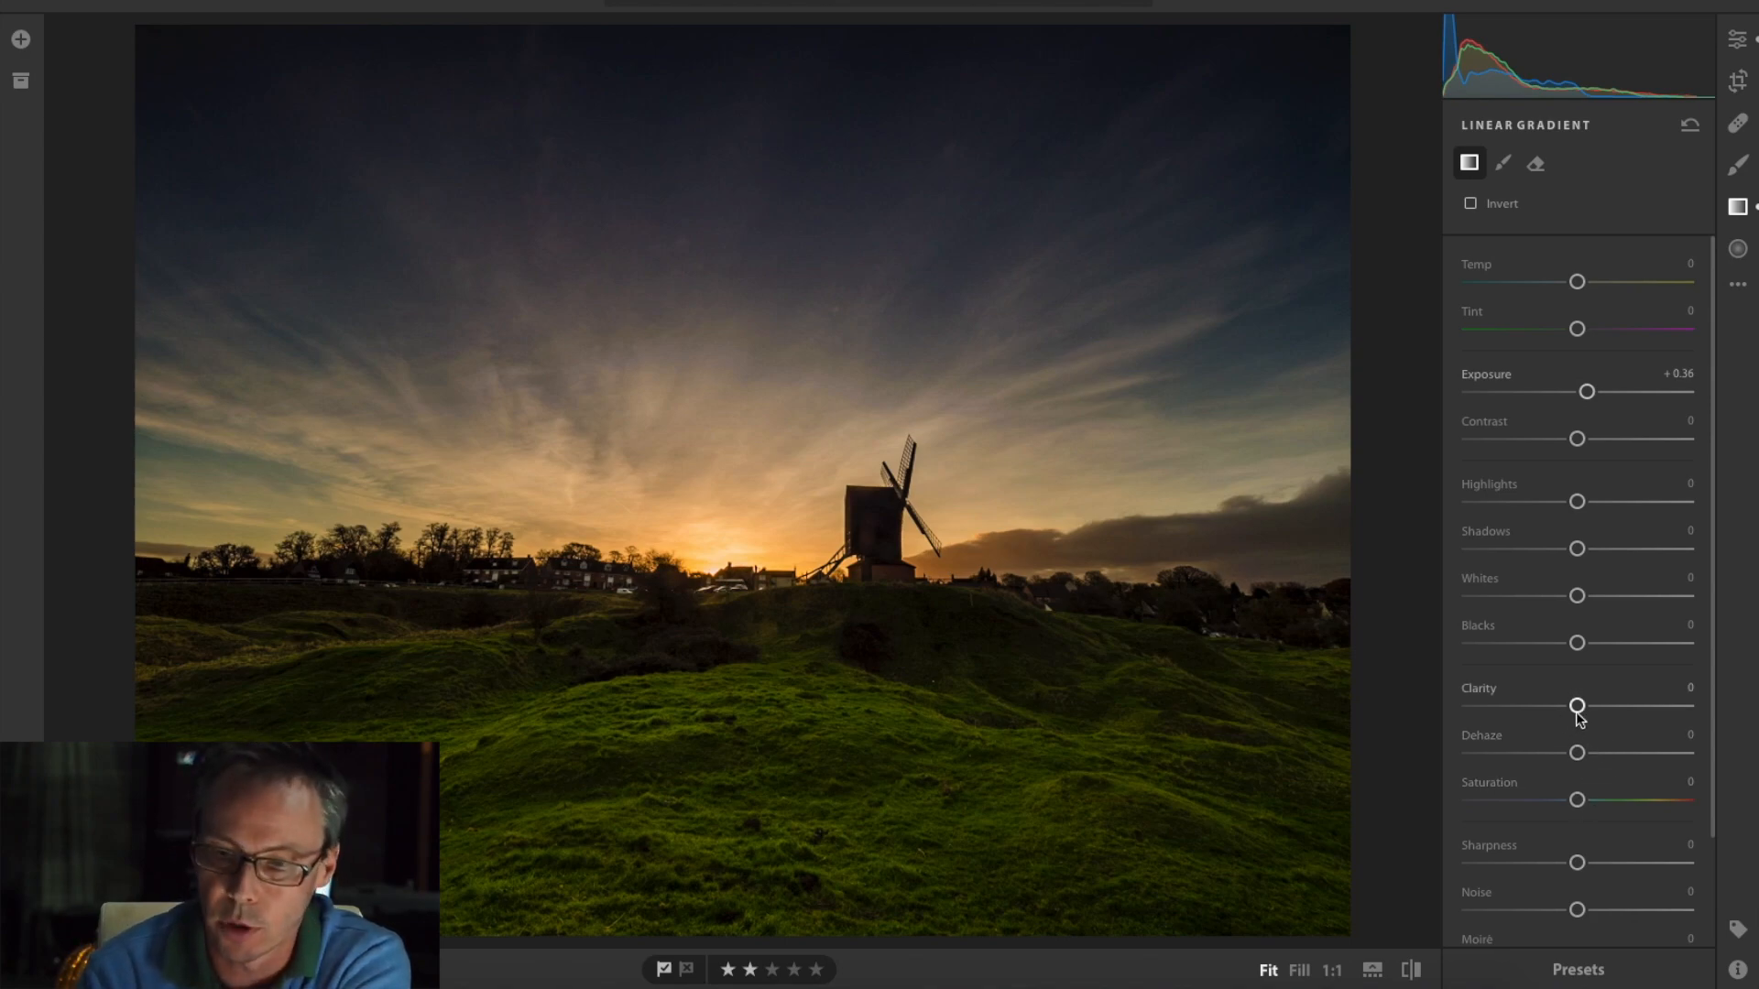
drag(1577, 709, 1647, 710)
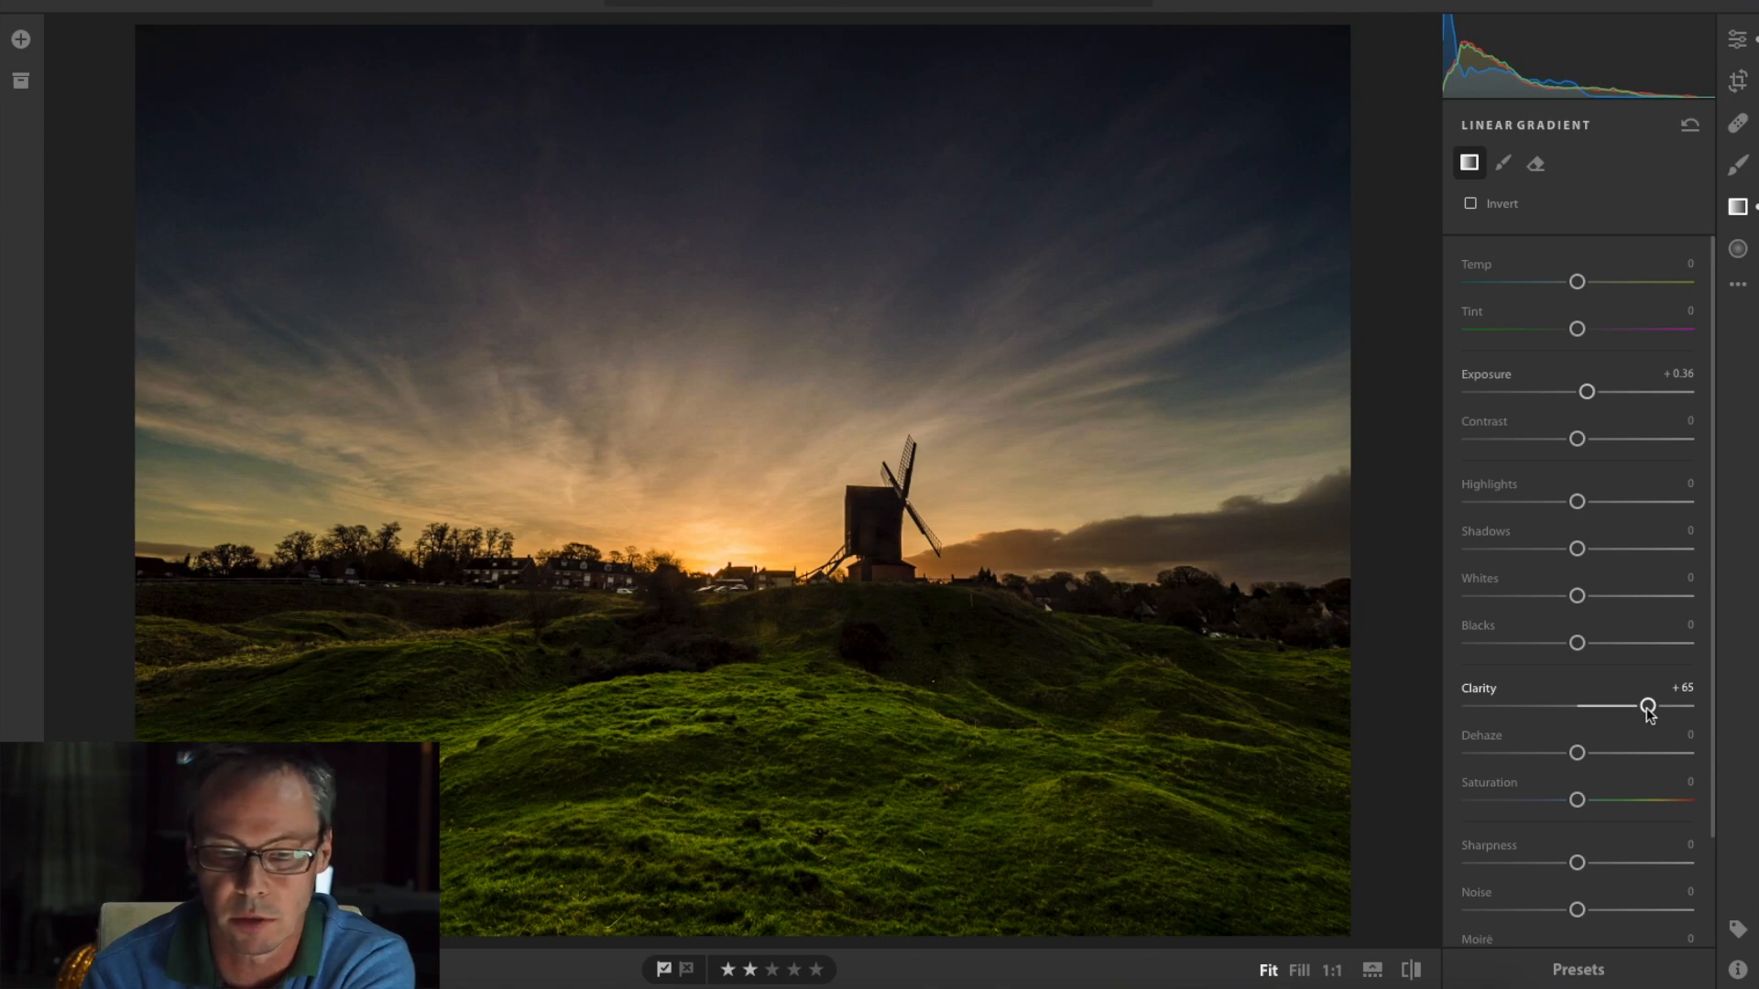
Set the foreground gradient's Clarity to +57 and its Temp to +31.
double_click(1646, 707)
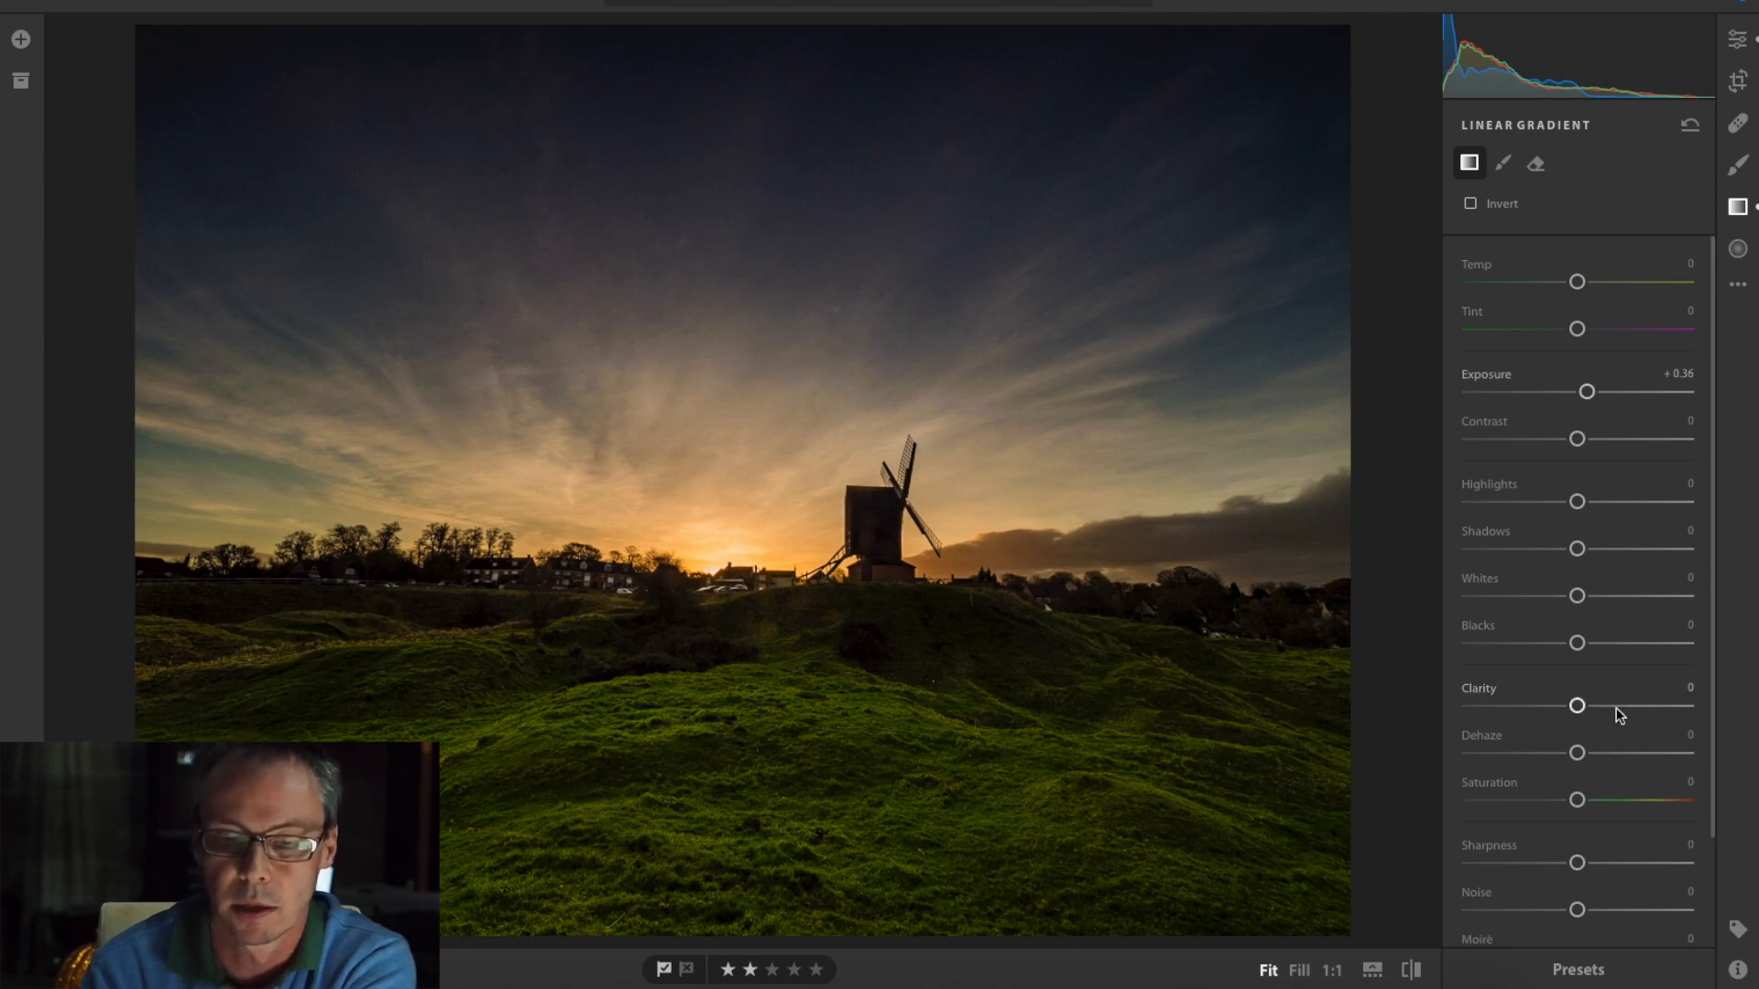
drag(1577, 709, 1641, 710)
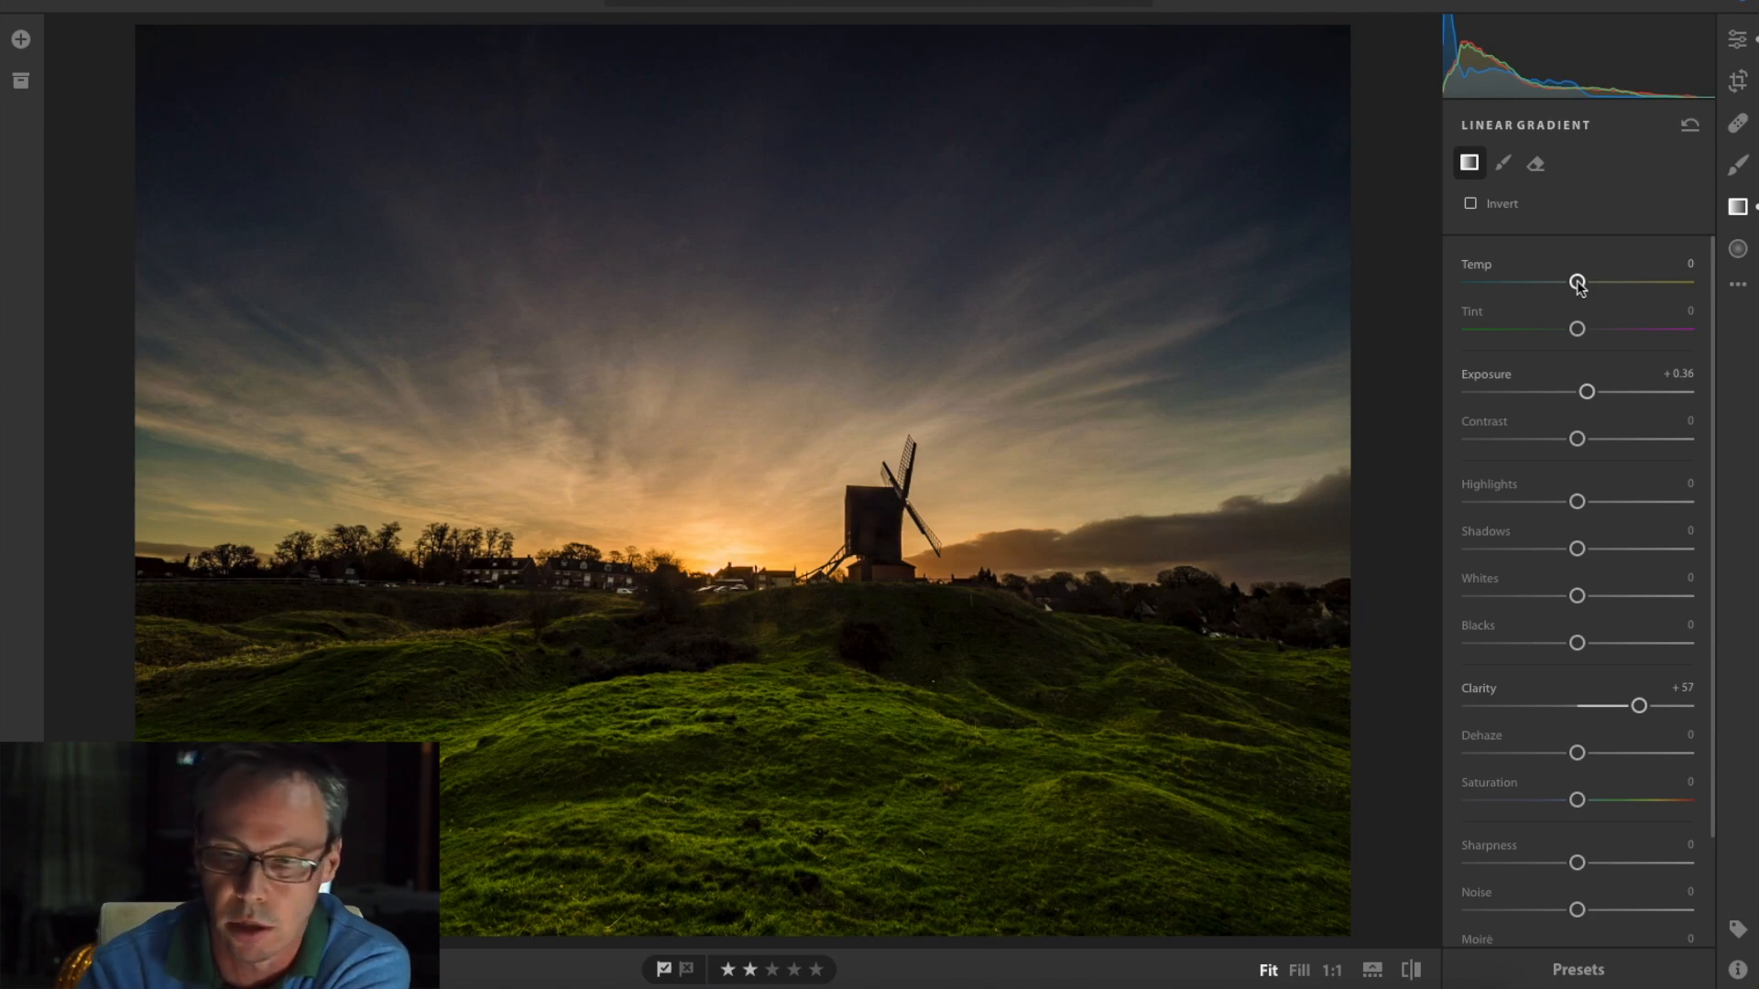
drag(1578, 284, 1609, 292)
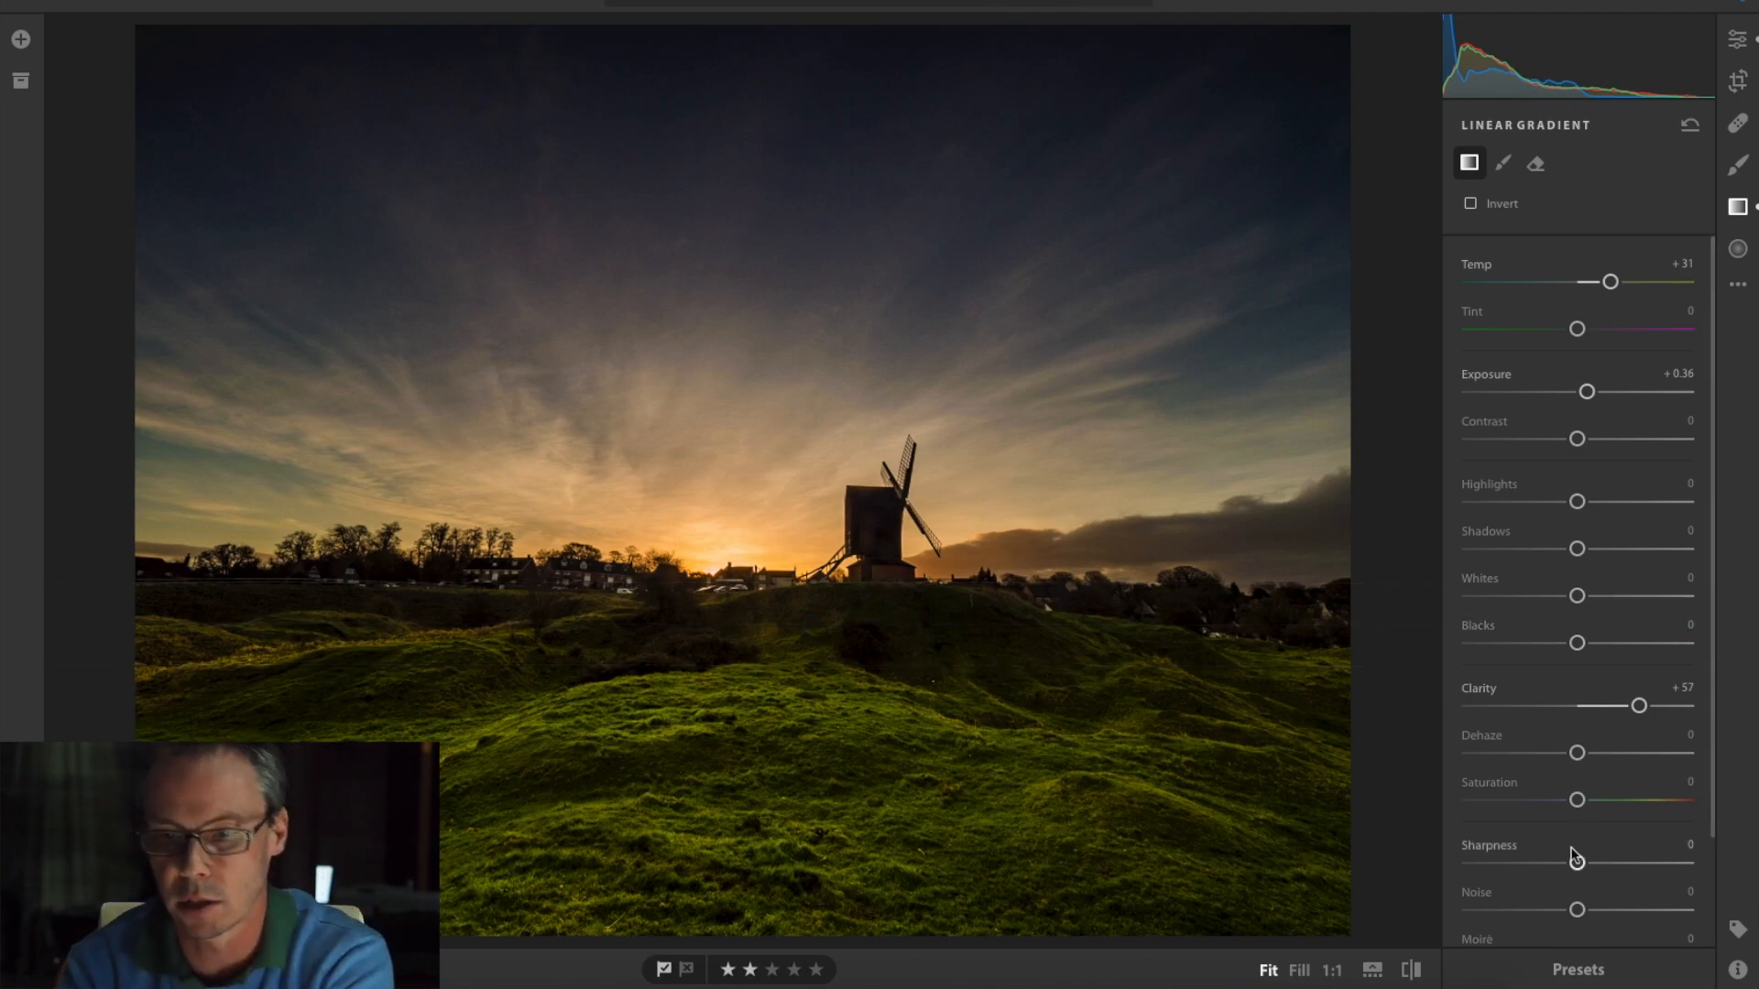
Compare the photo with its warmed foreground against the original.
click(1738, 209)
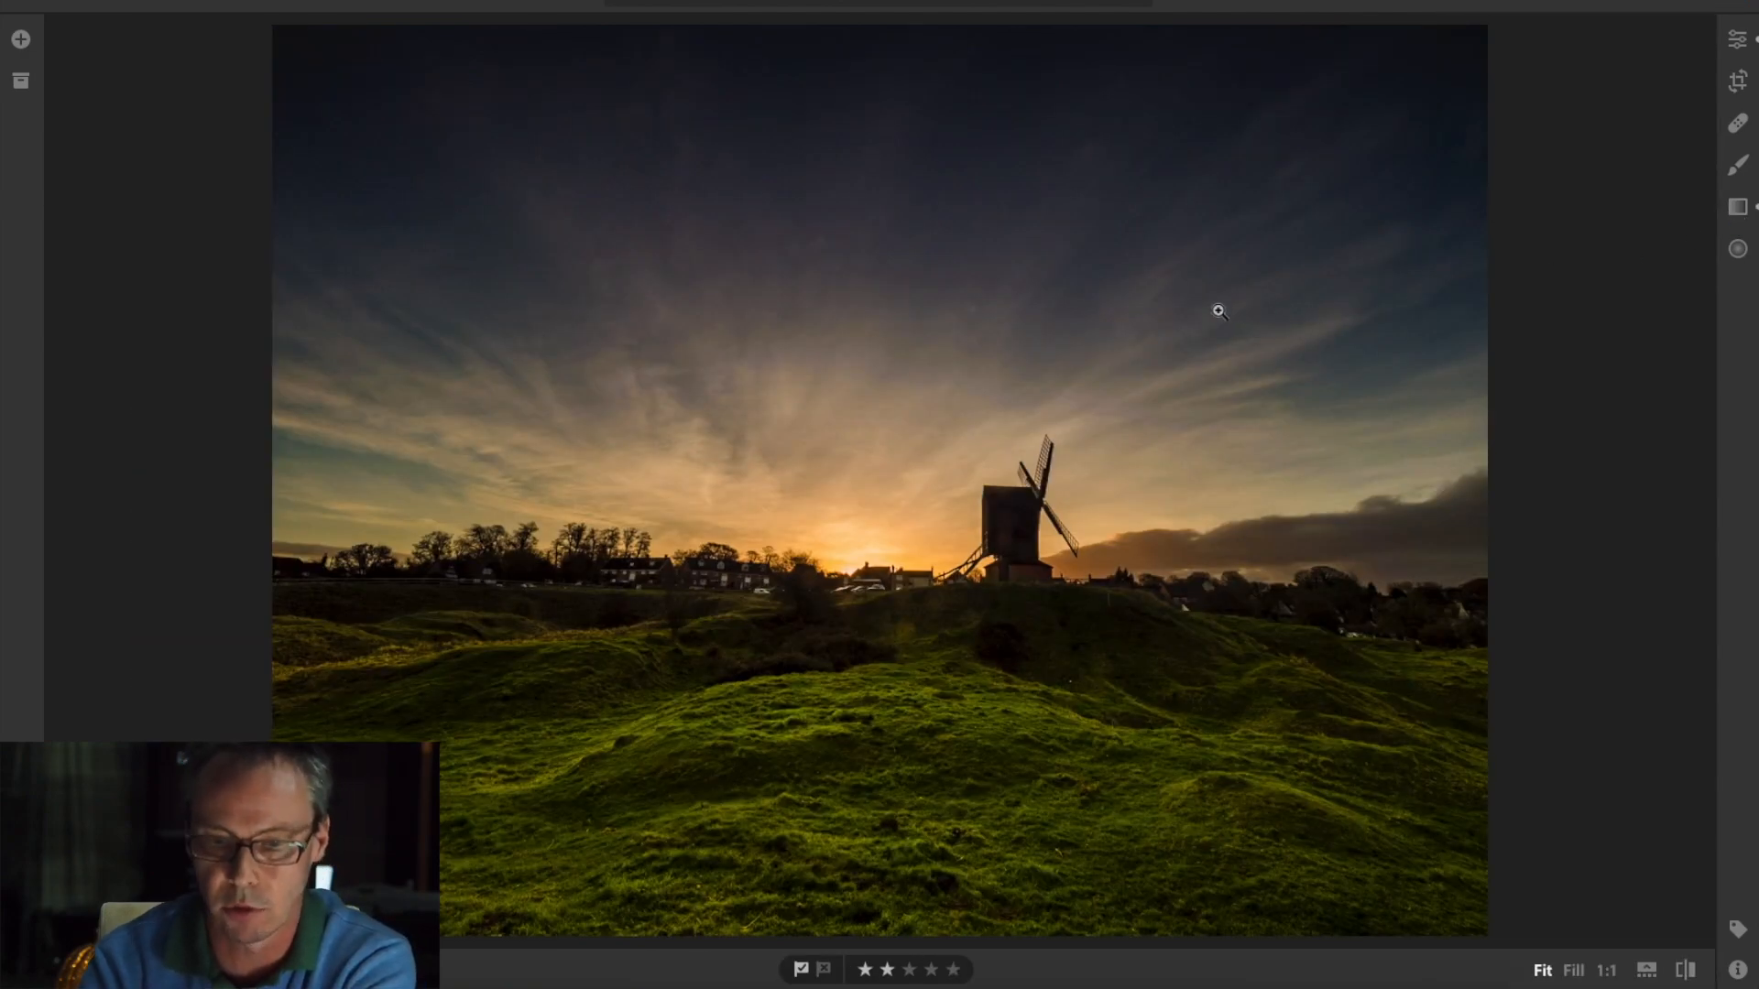
key(backslash)
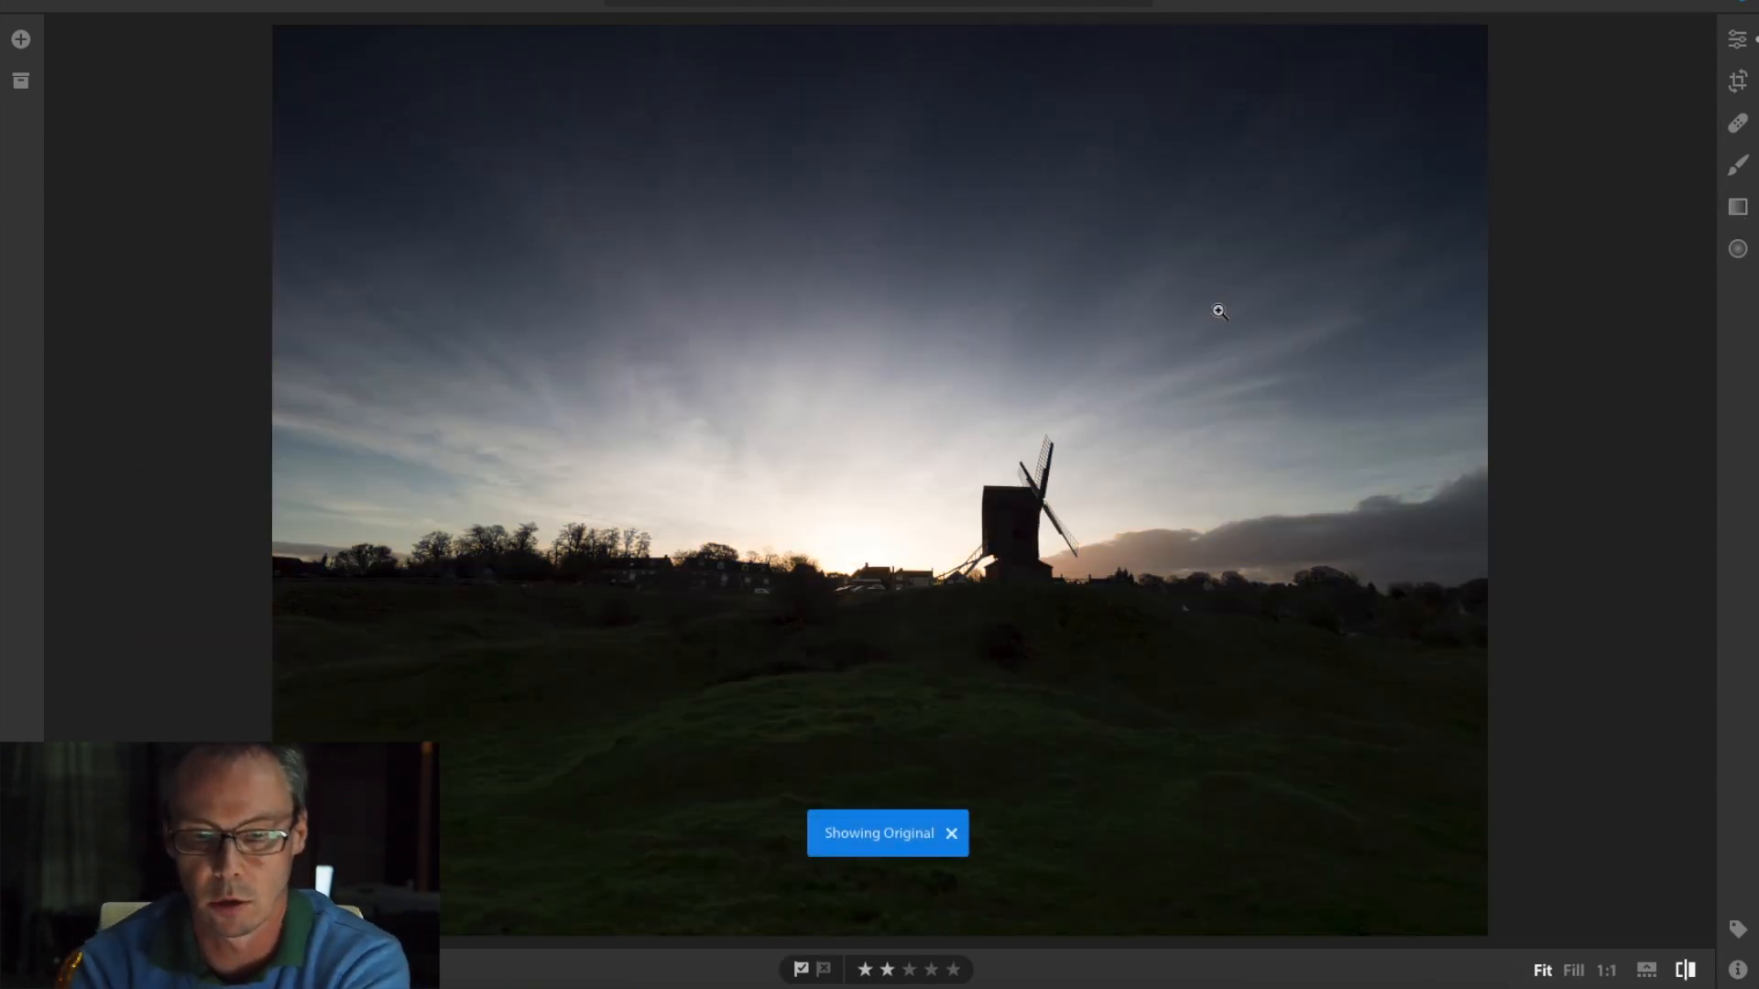
key(backslash)
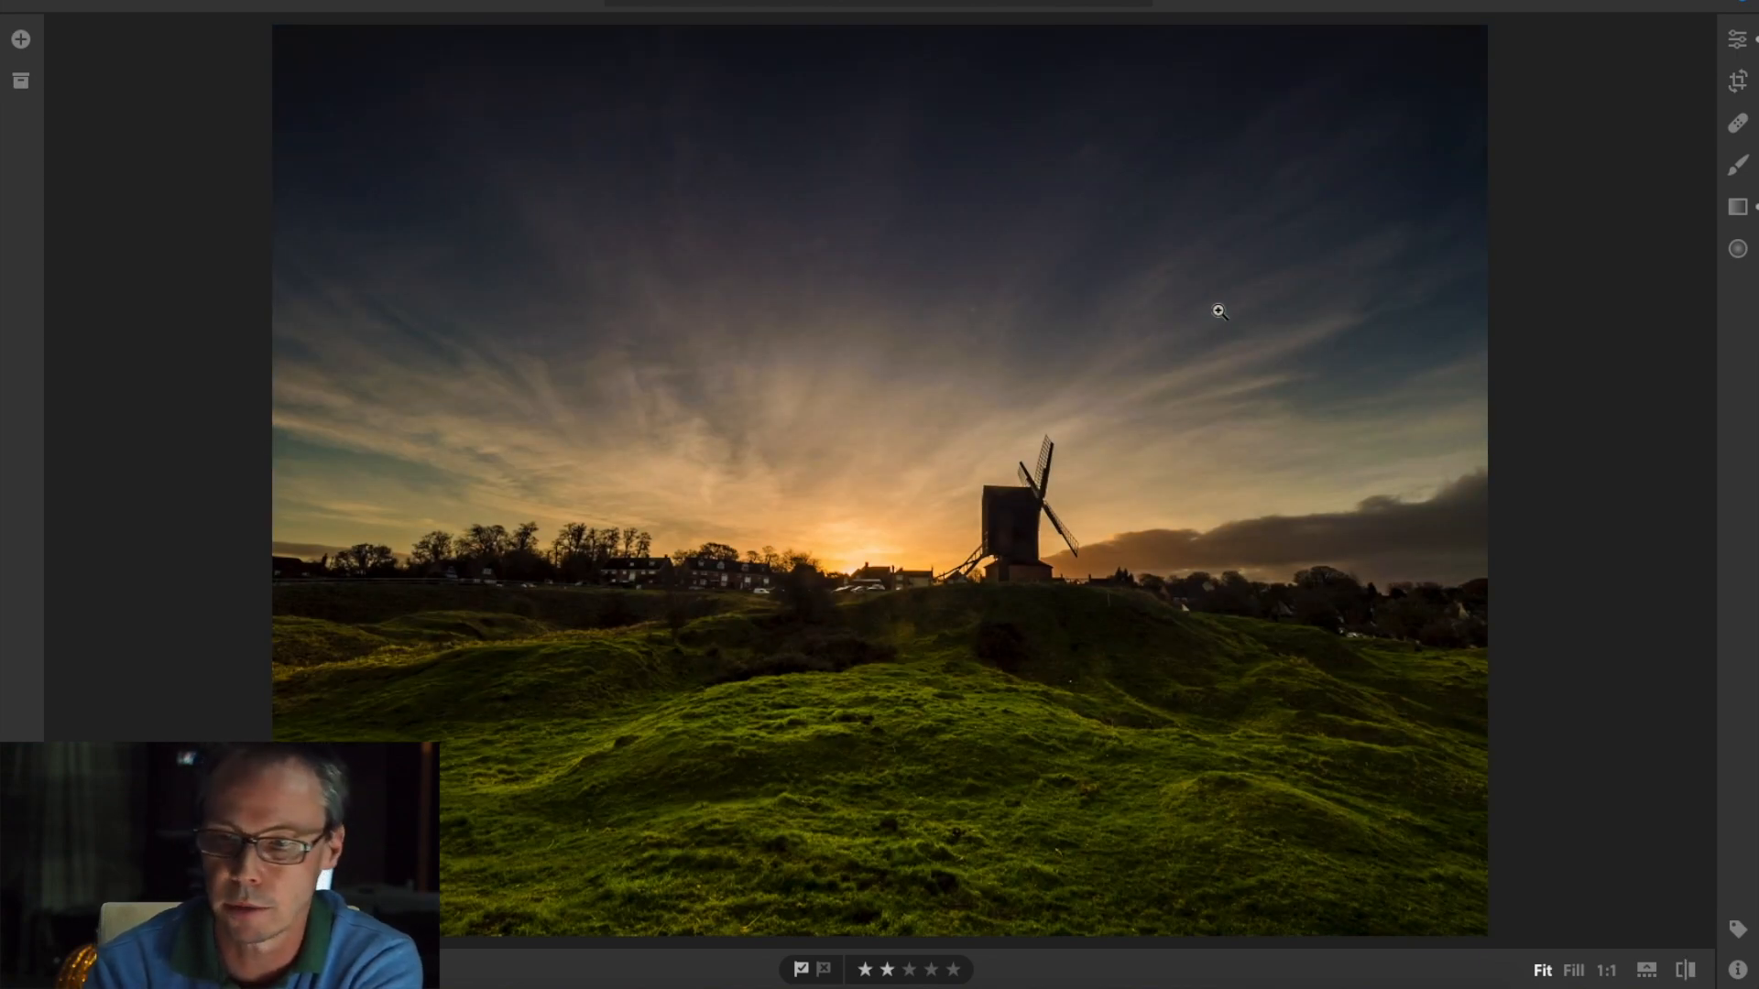
Add a second linear gradient covering the sky down to just above the horizon, with Temp, Exposure and Clarity reset to 0.
click(1737, 209)
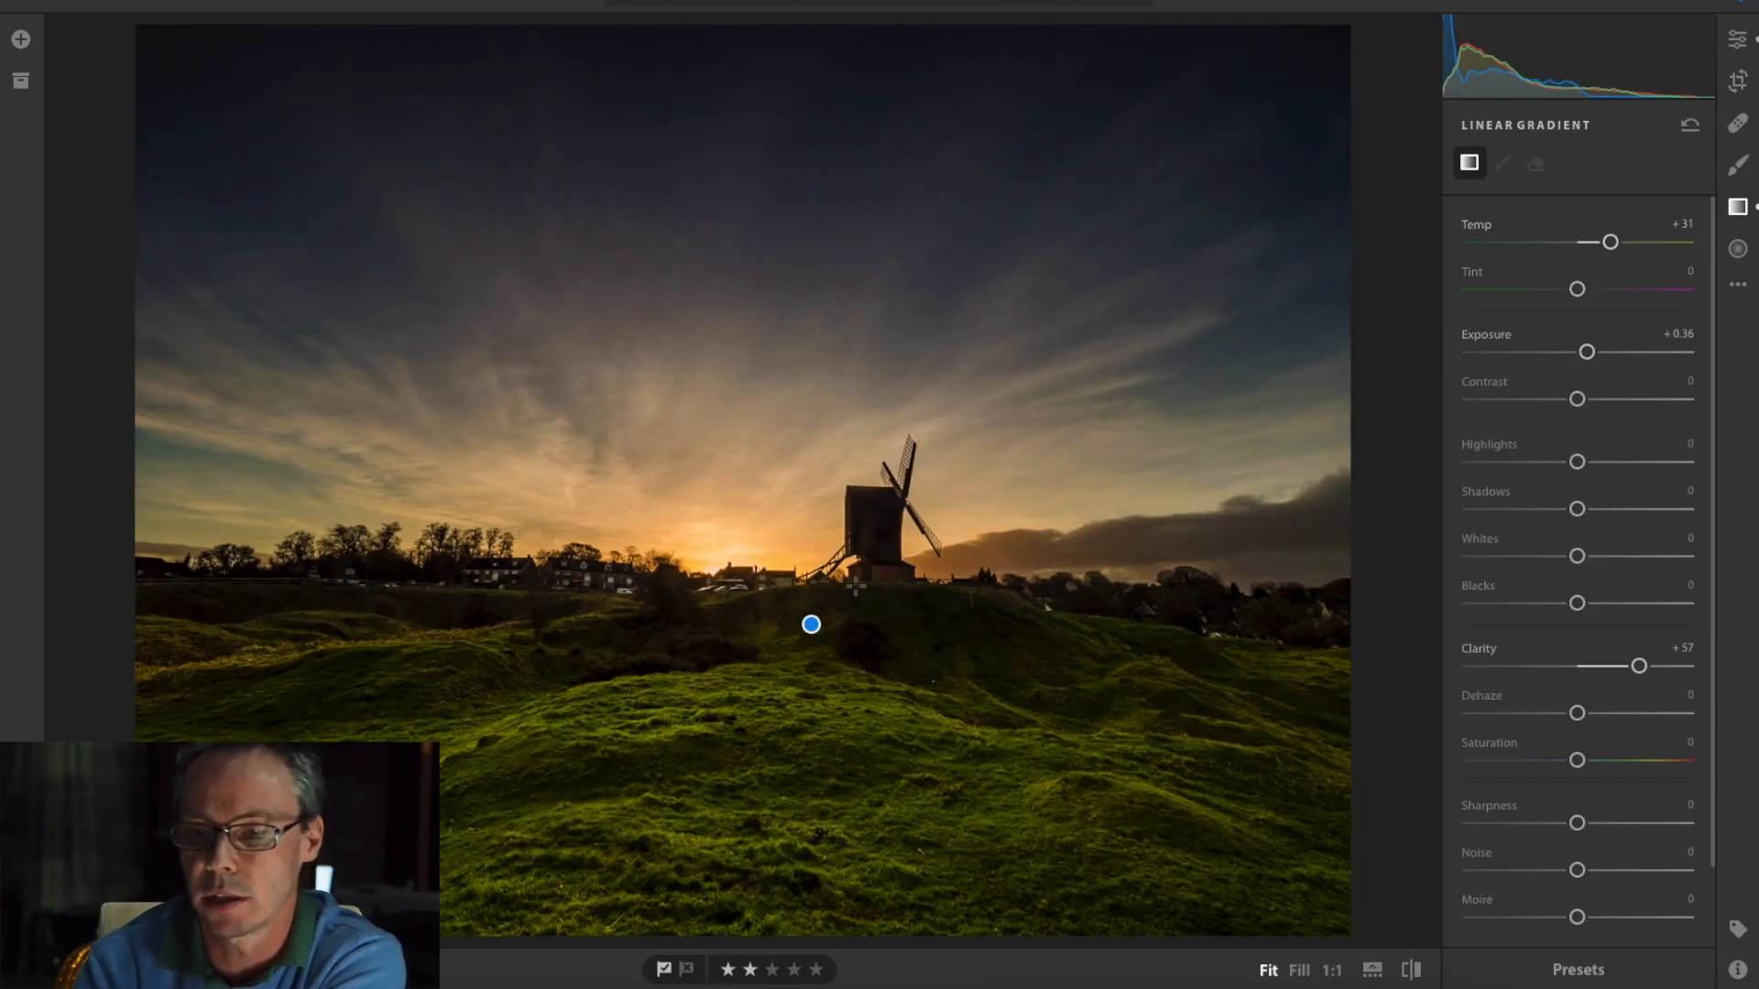
click(1749, 209)
click(1749, 210)
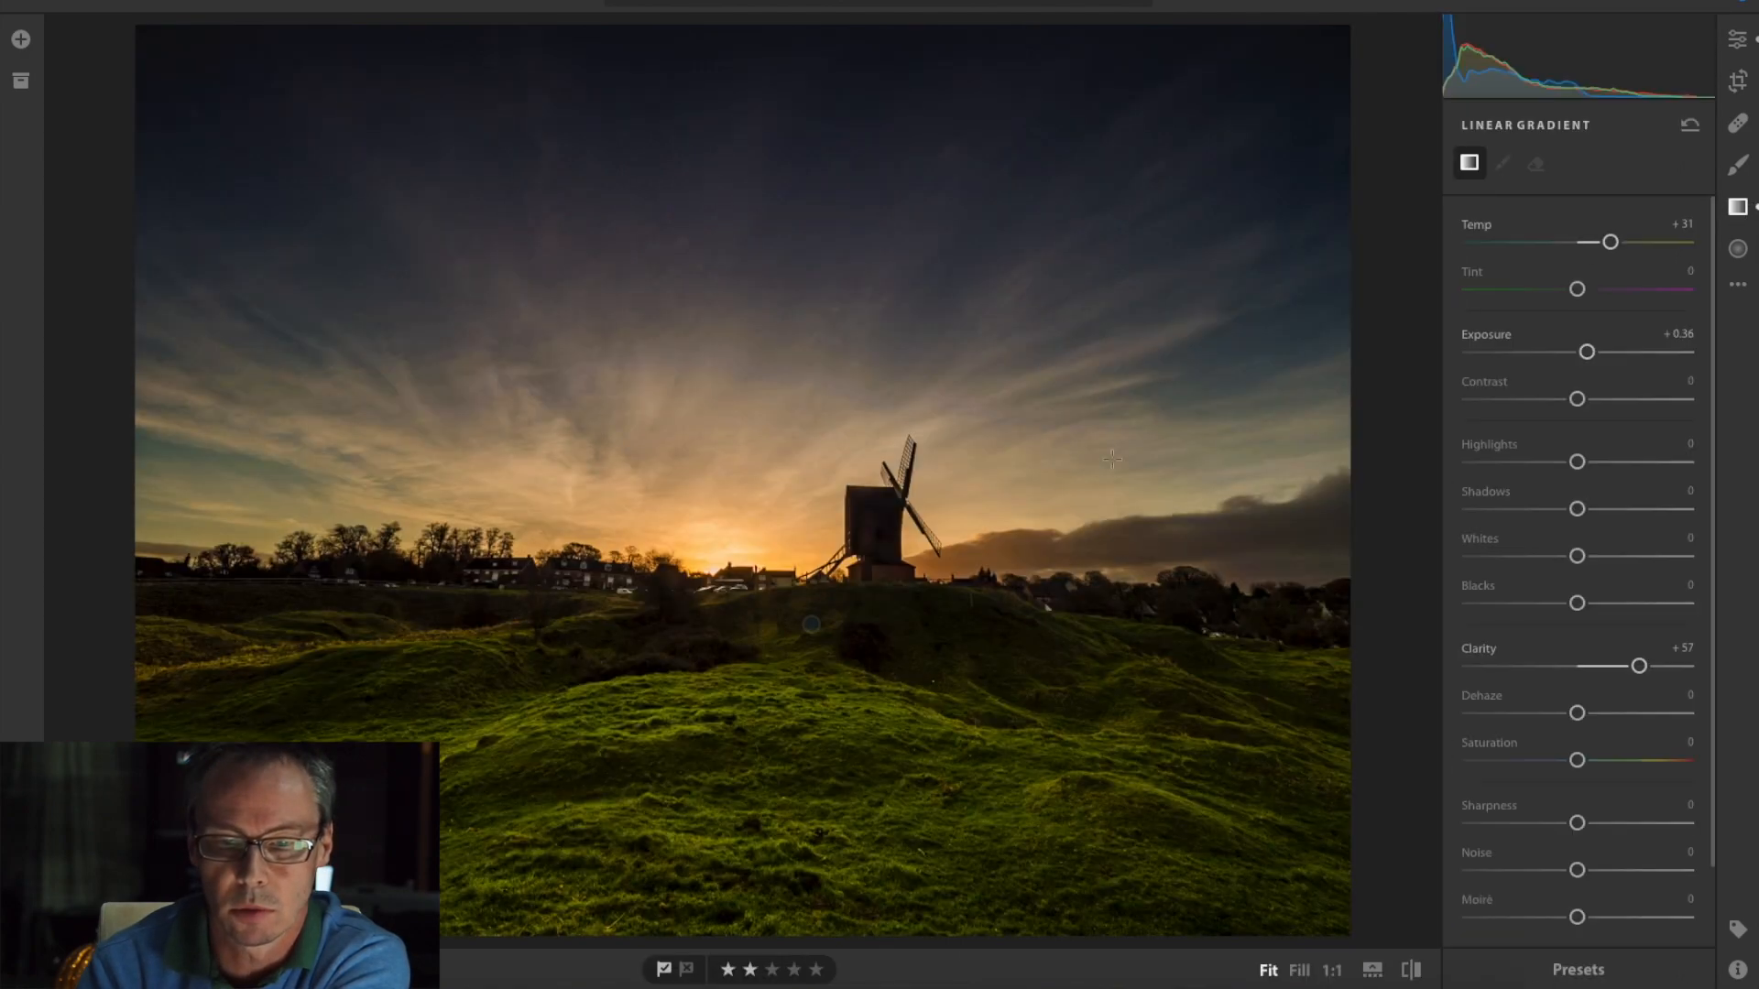
drag(804, 453, 801, 540)
mouse_move(800, 498)
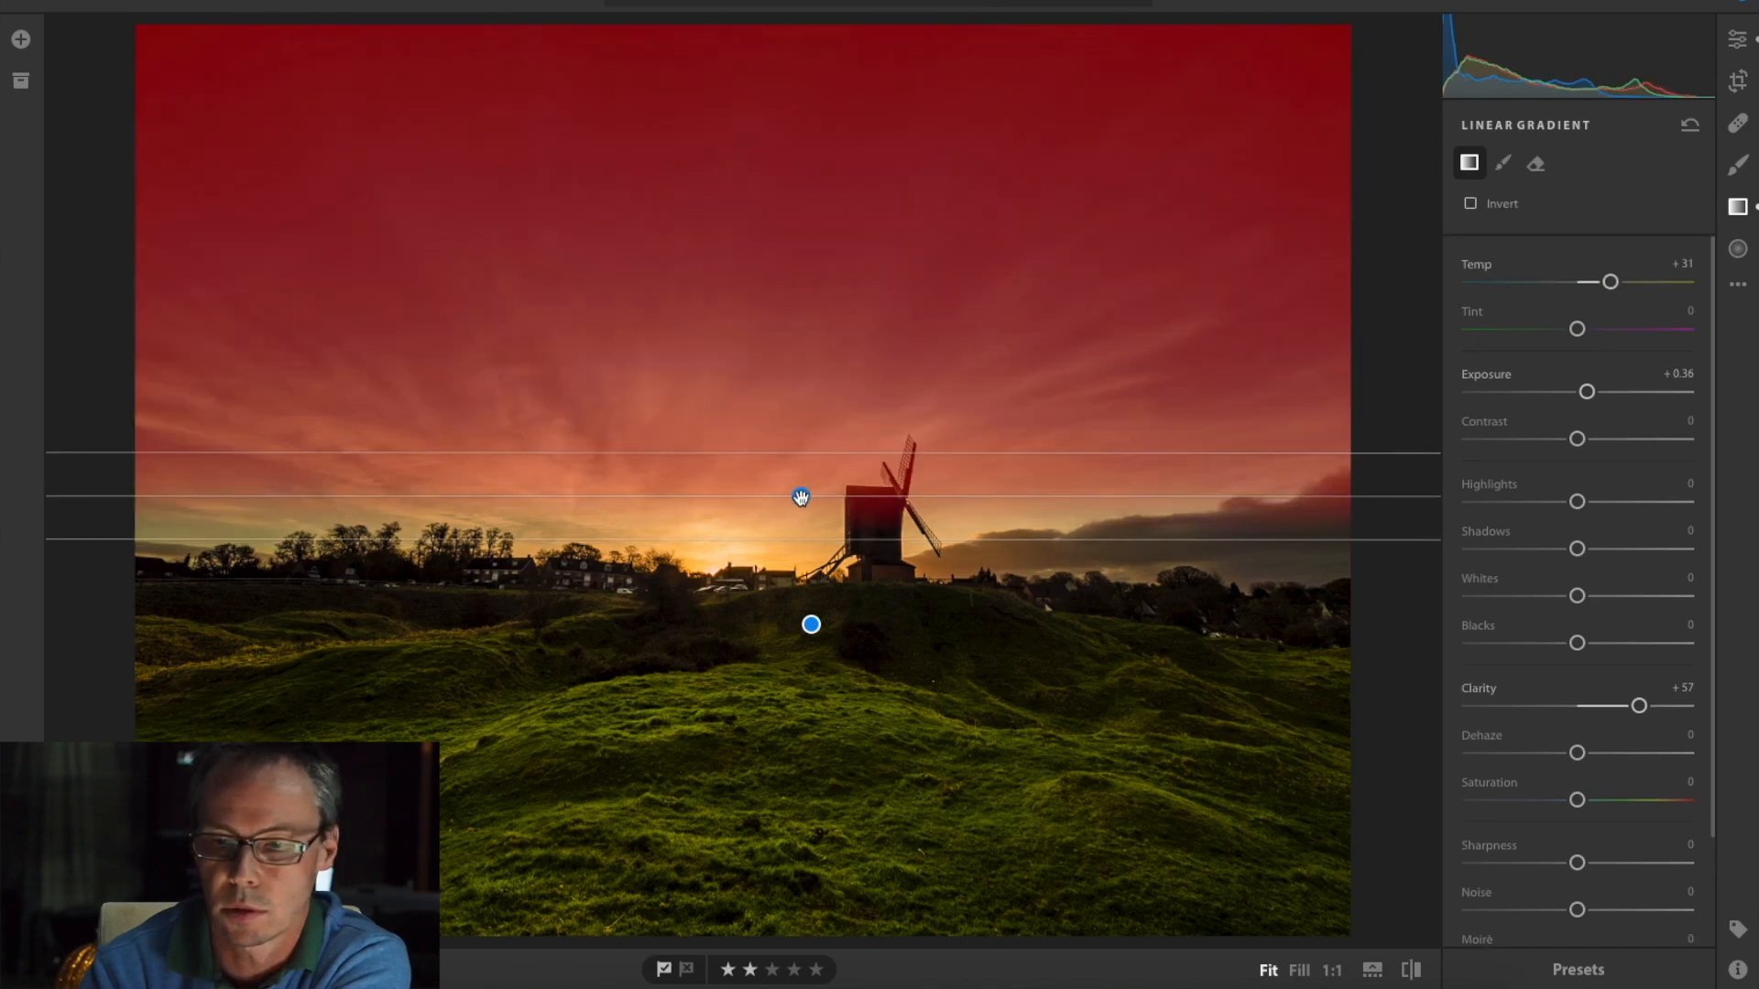
double_click(1609, 282)
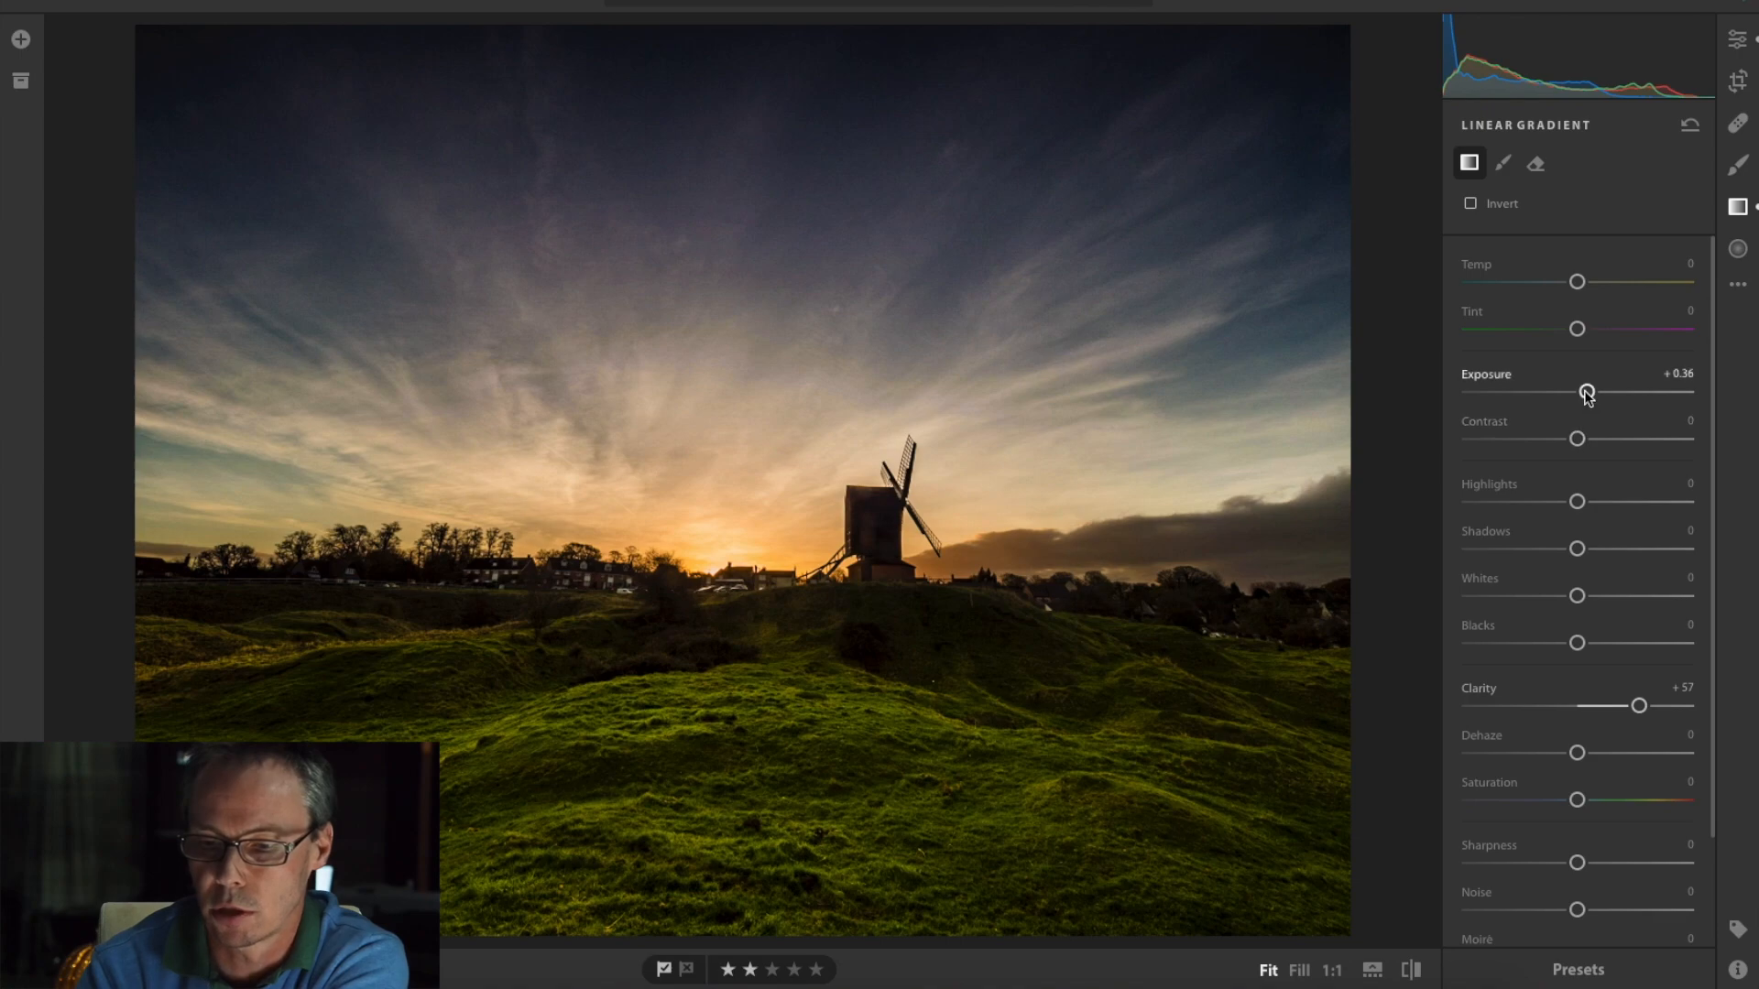
double_click(1586, 392)
double_click(1638, 705)
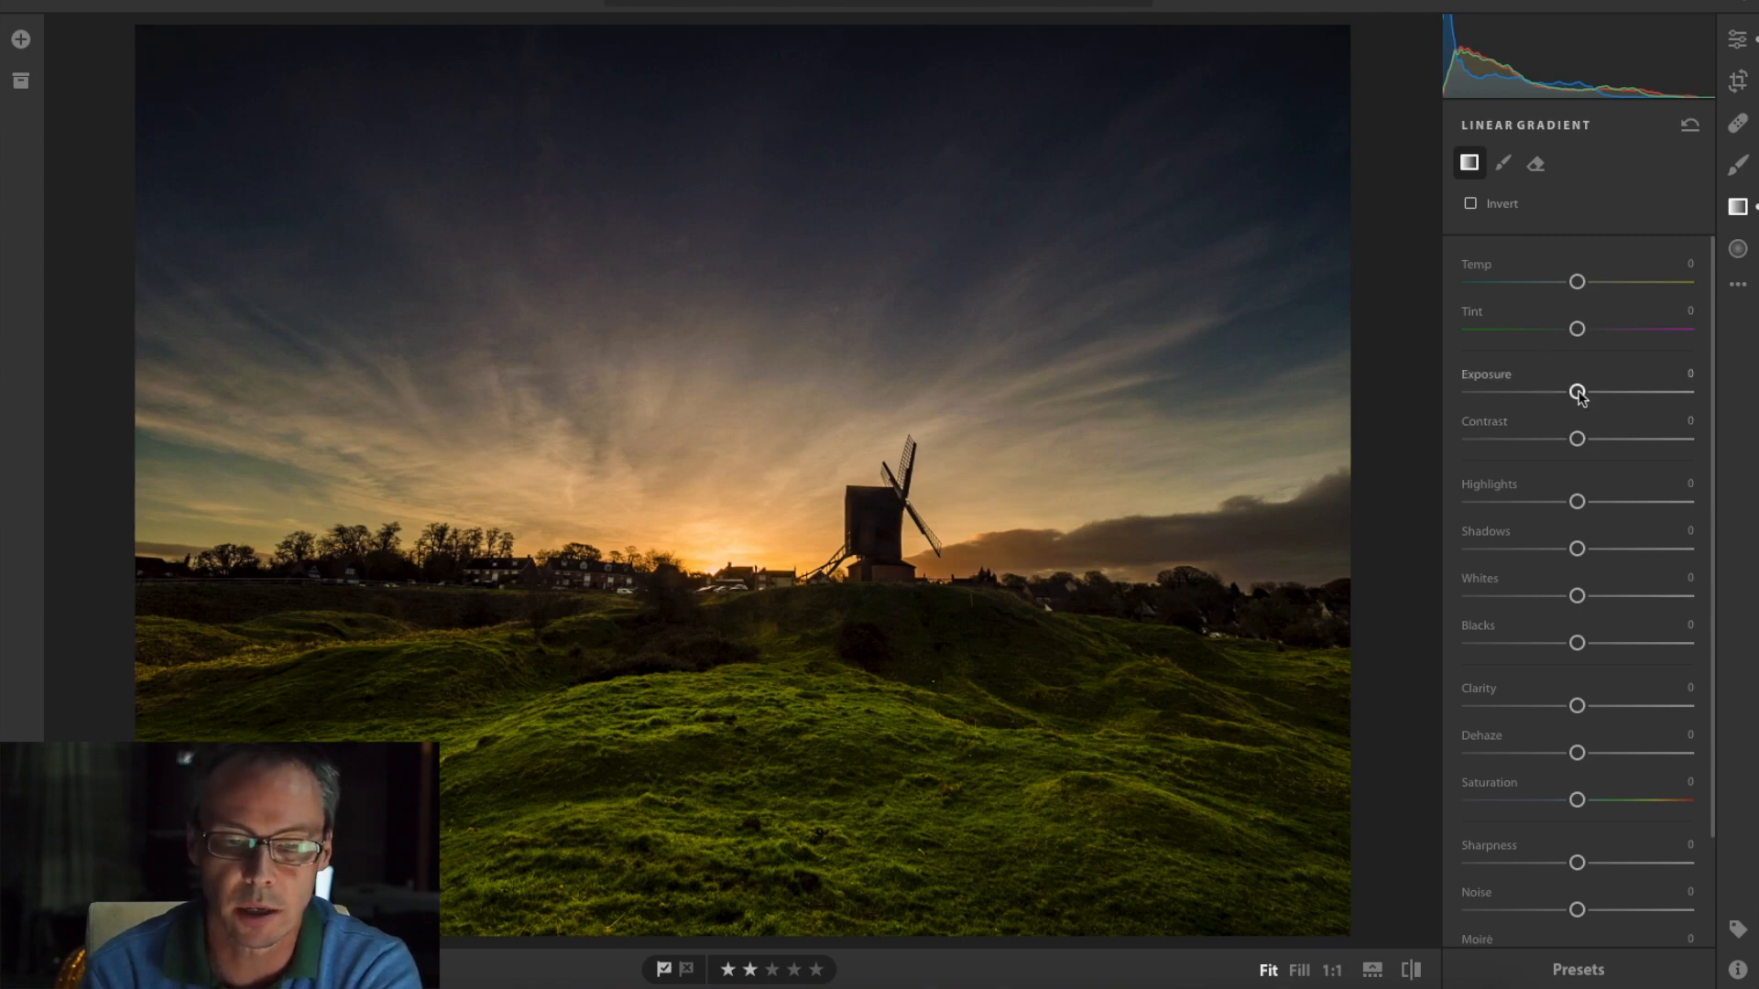
Adjust the sky gradient to Exposure −0.26, Clarity +61 and Shadows +39, and shift it slightly lower toward the horizon.
drag(1579, 395, 1574, 406)
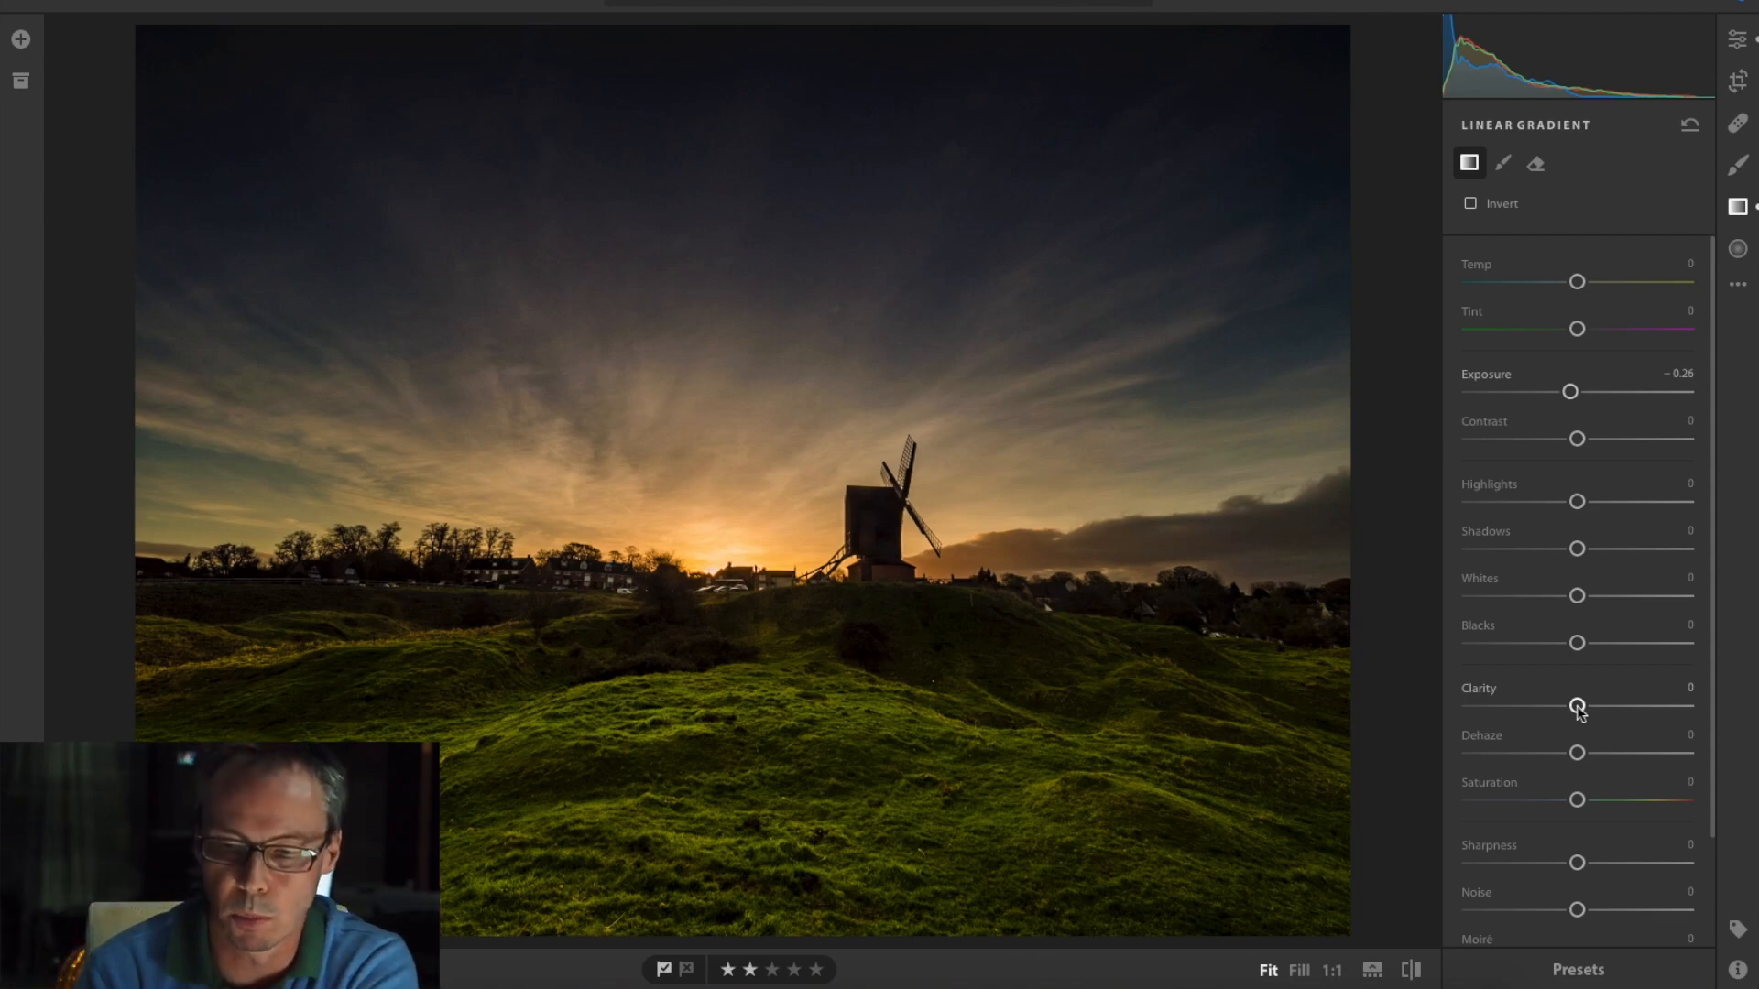
drag(1576, 707, 1642, 726)
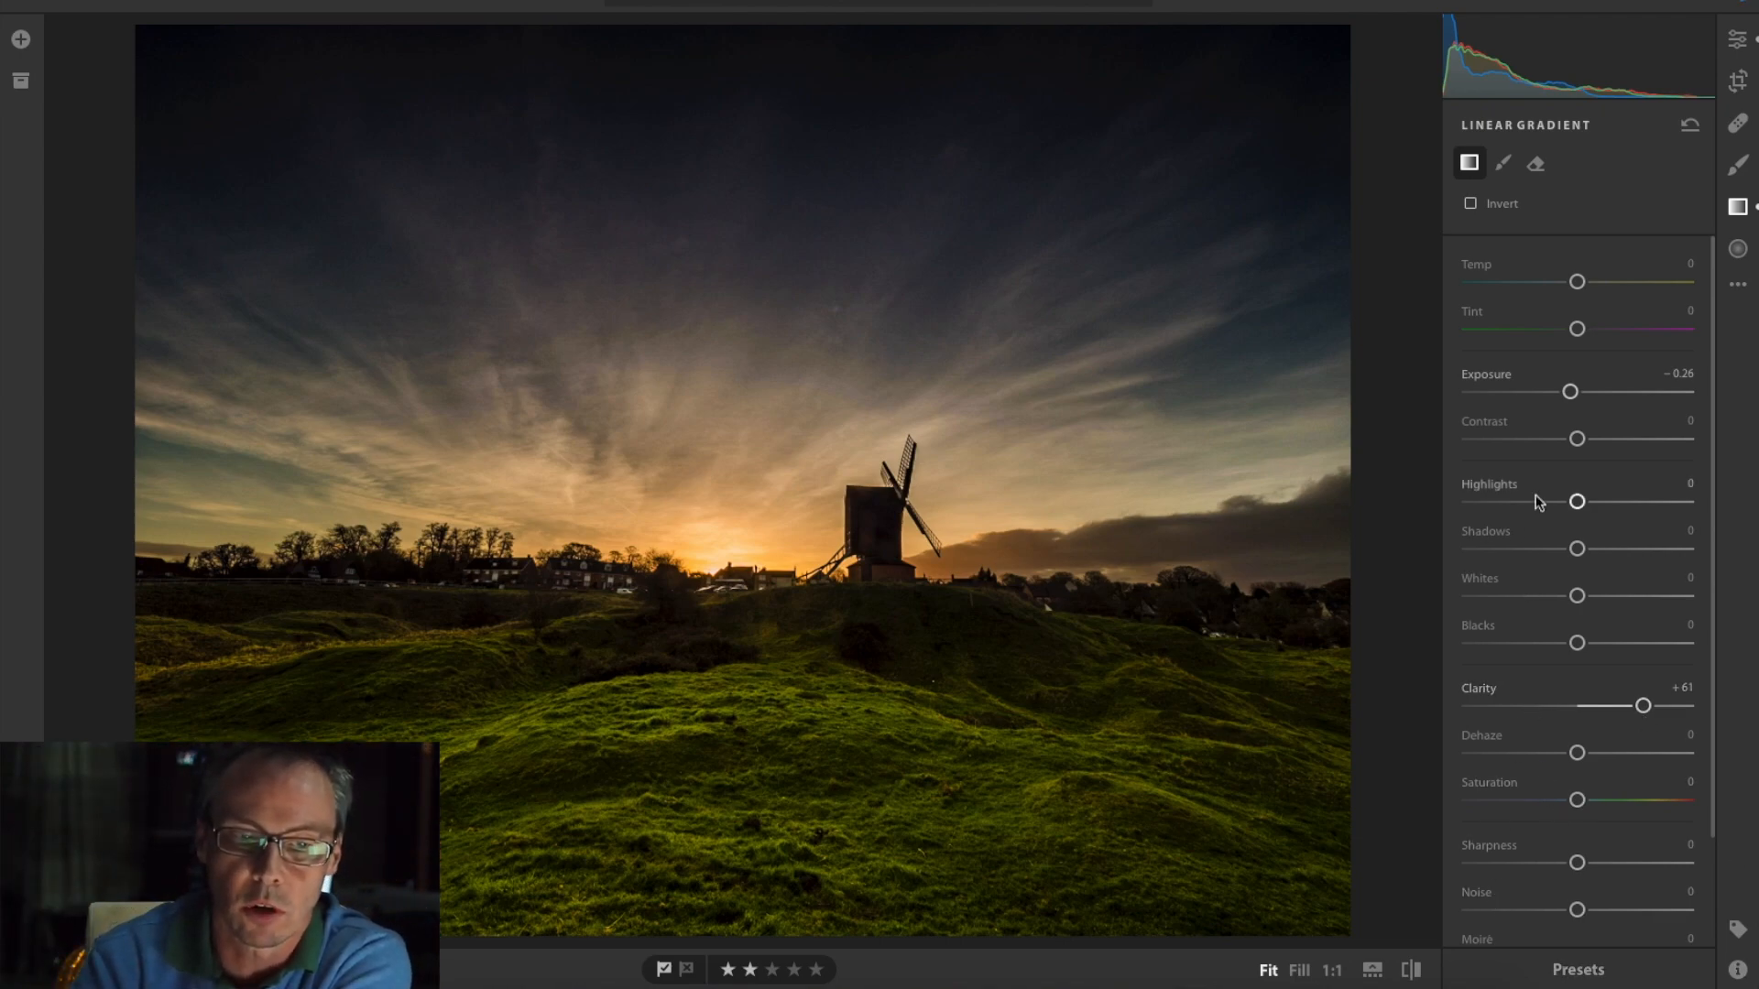
drag(801, 477, 801, 564)
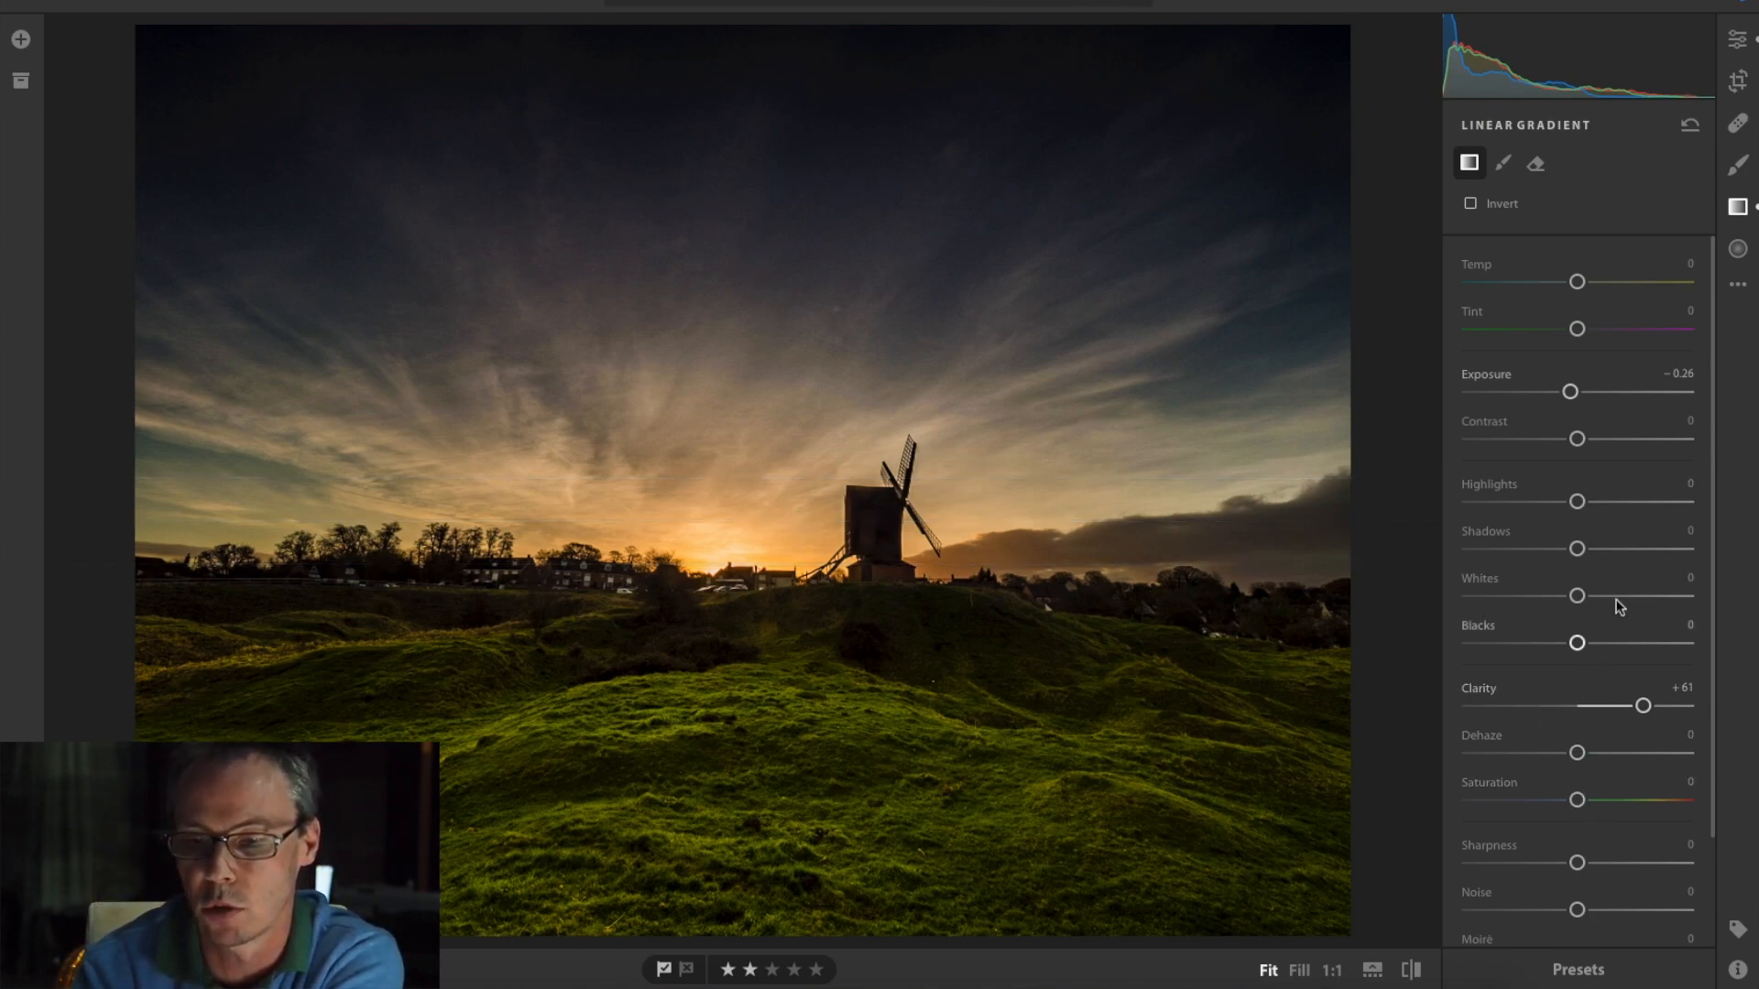
drag(1577, 549, 1619, 557)
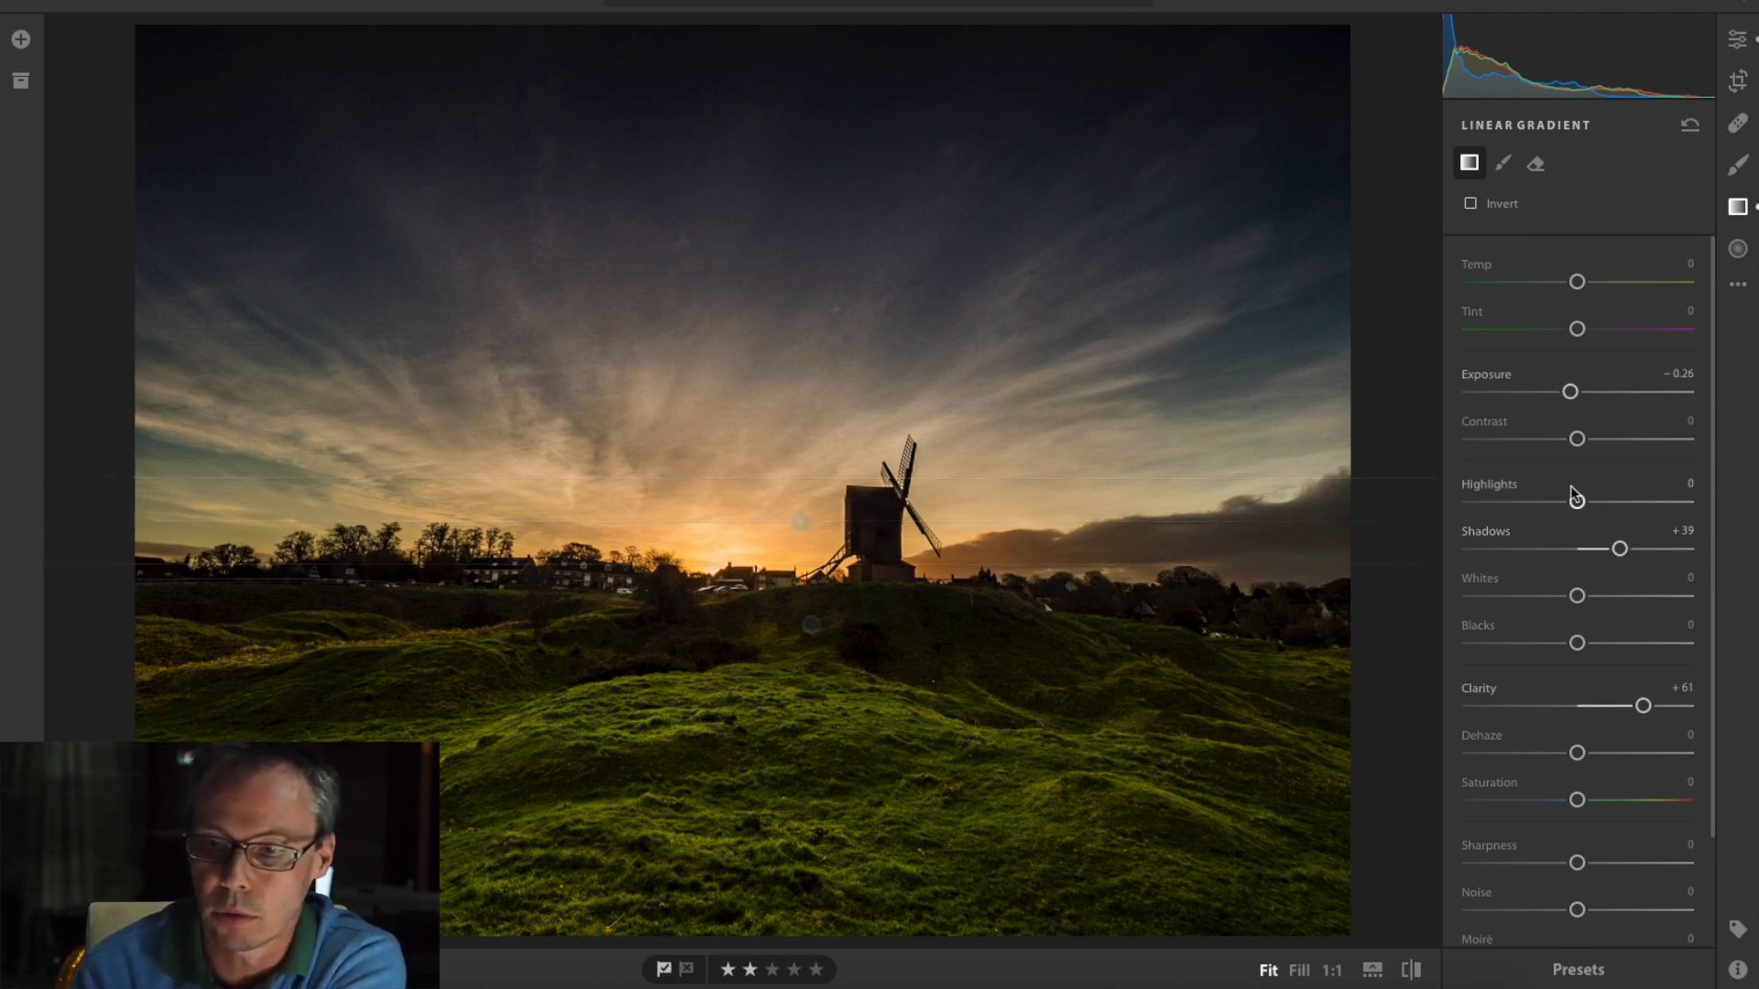
Compare the edit with the original photo and inspect the windmill and hill at 1:1.
click(1737, 208)
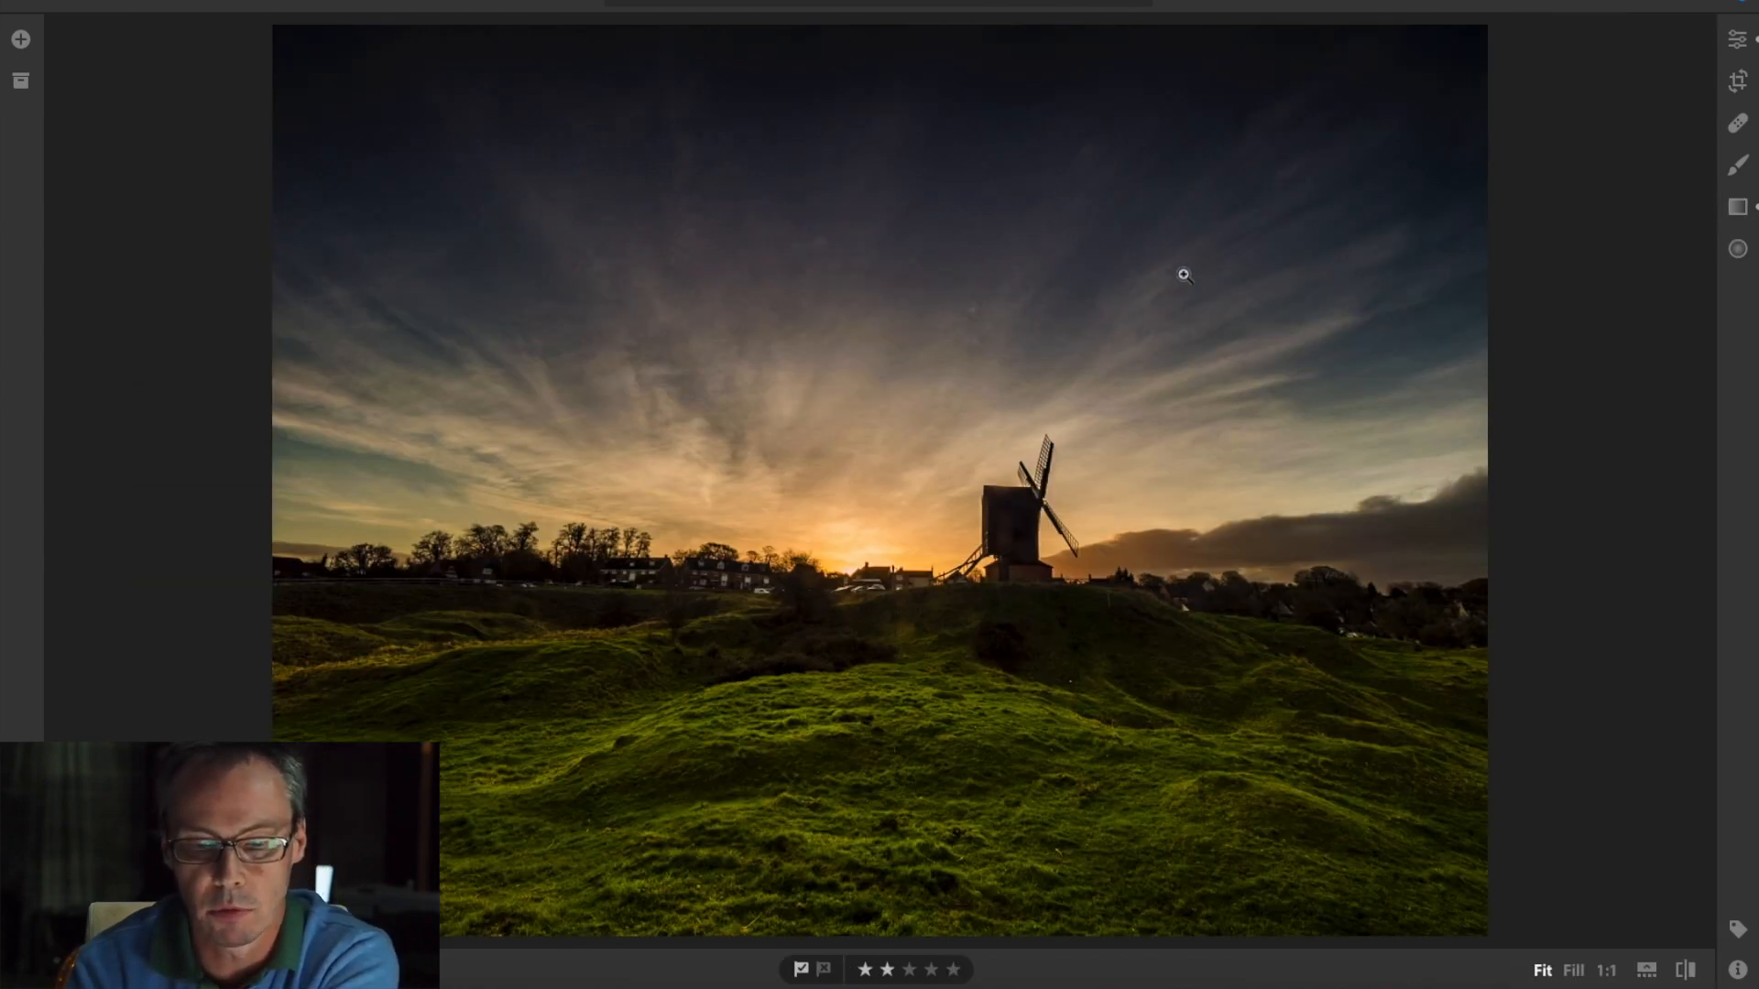
key(backslash)
key(backslash)
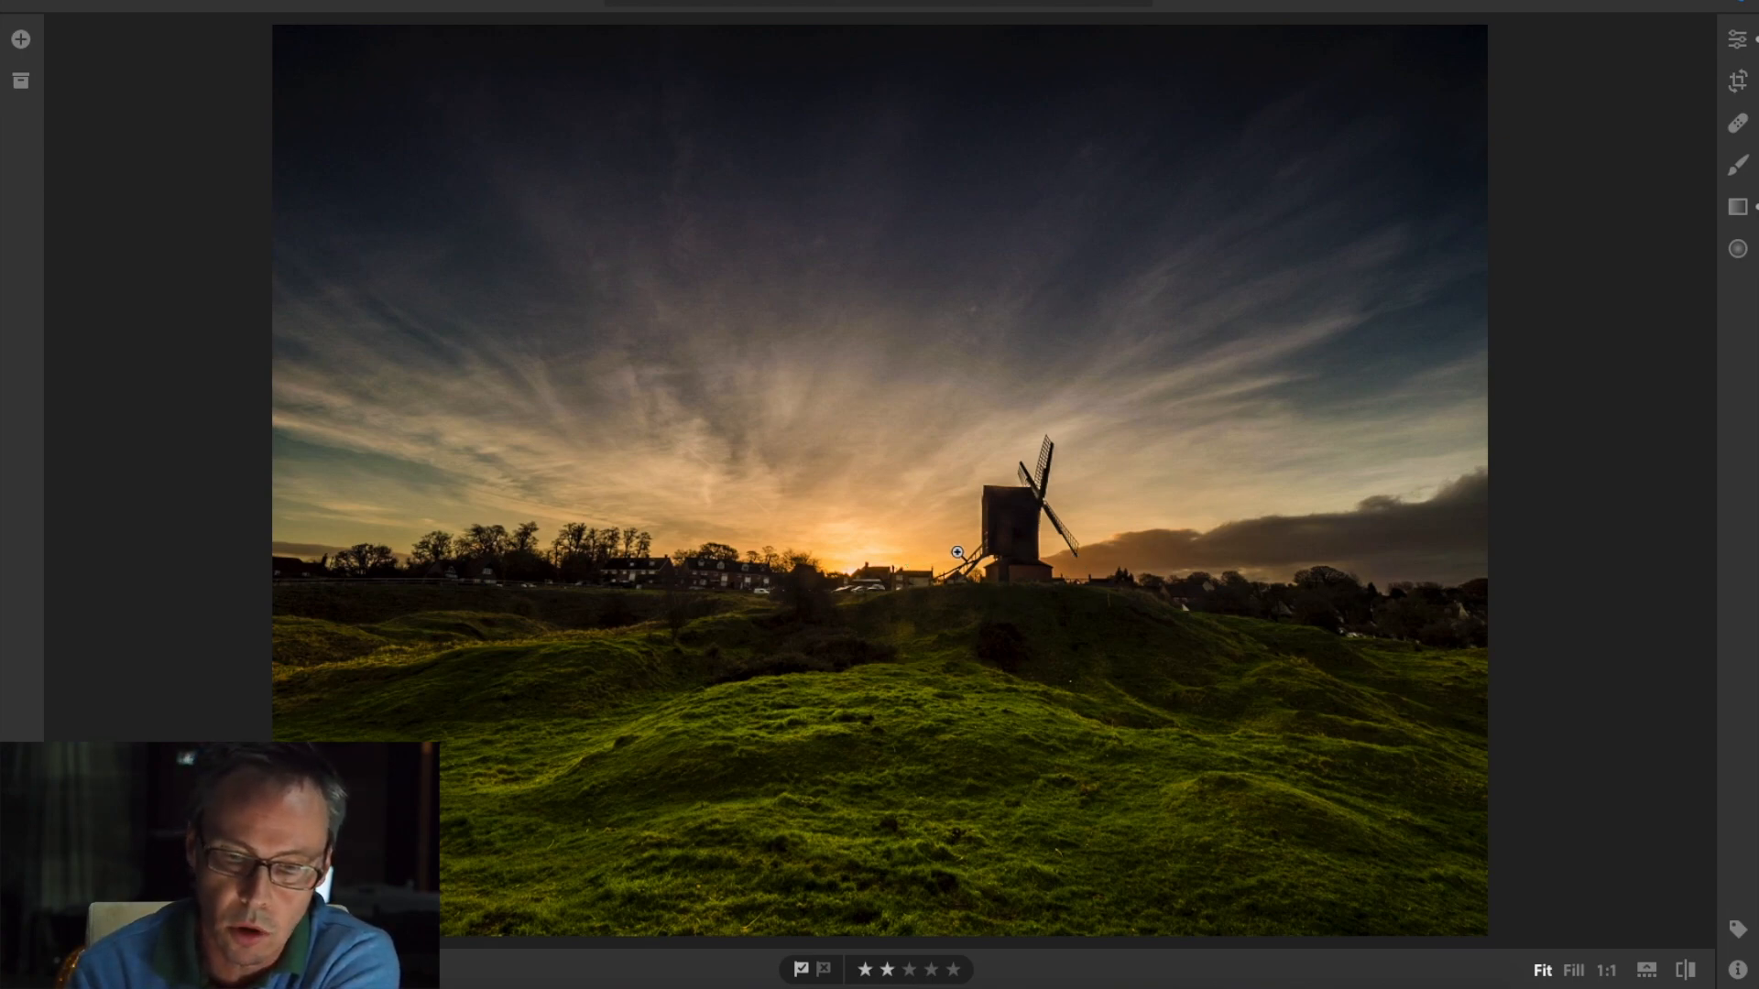
click(1004, 588)
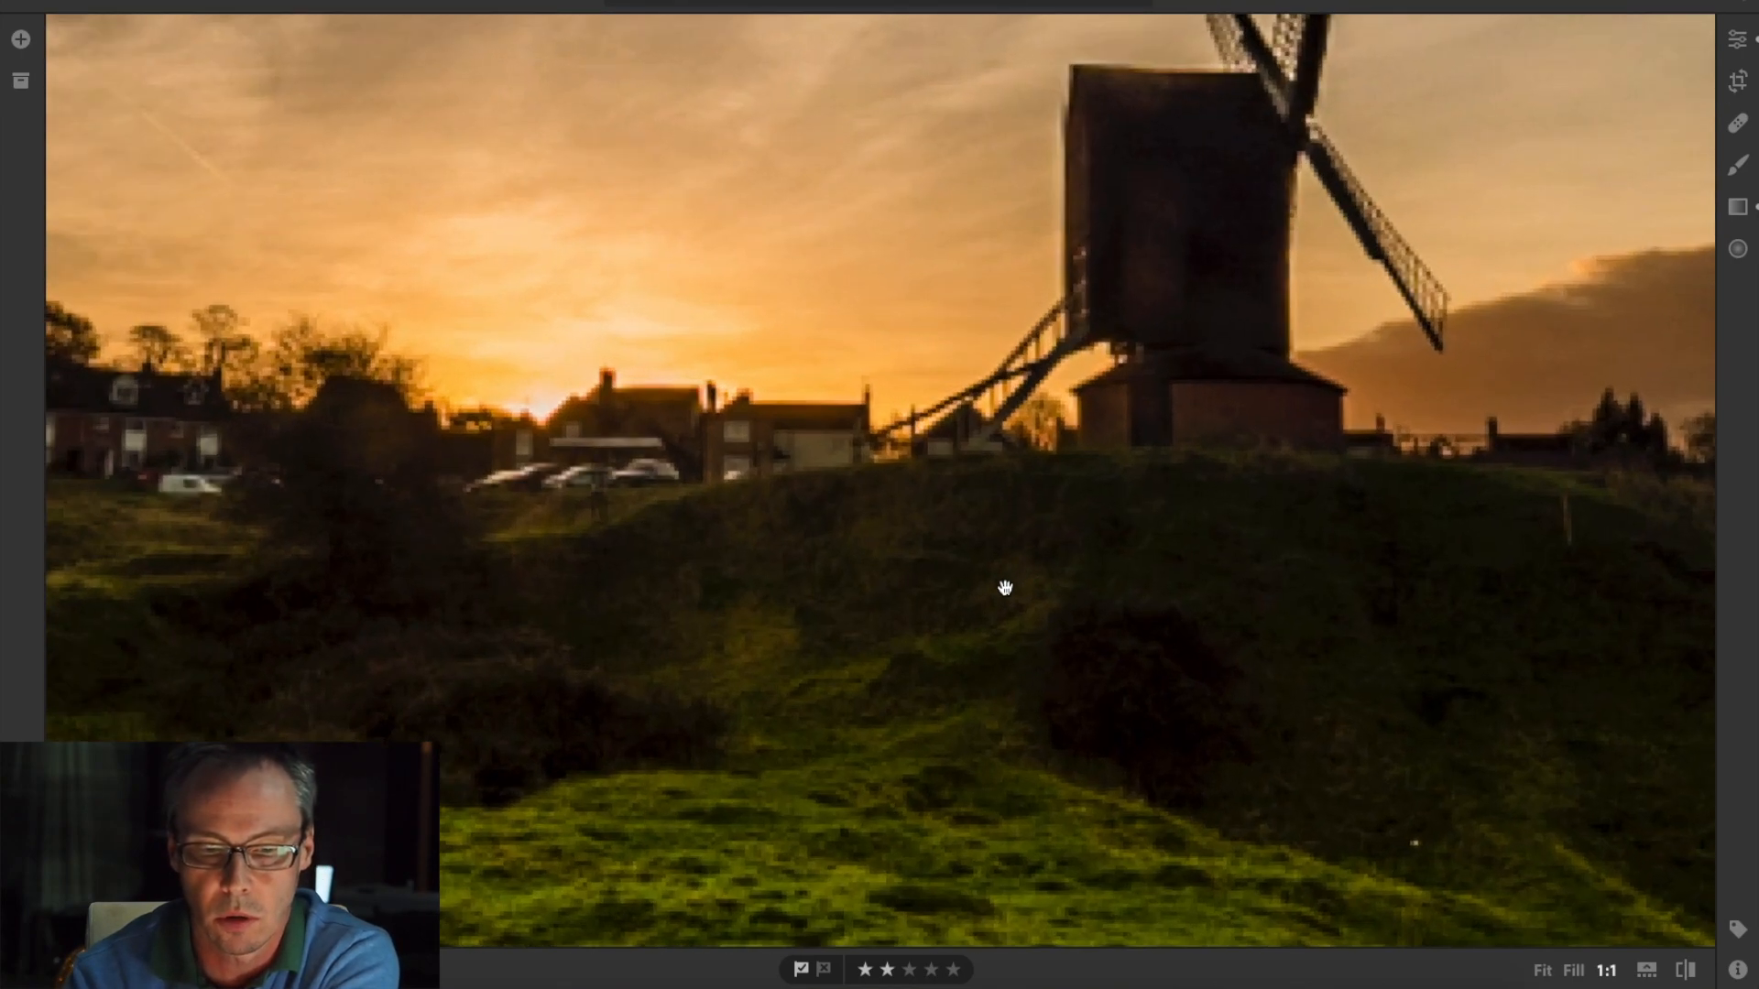
click(1004, 588)
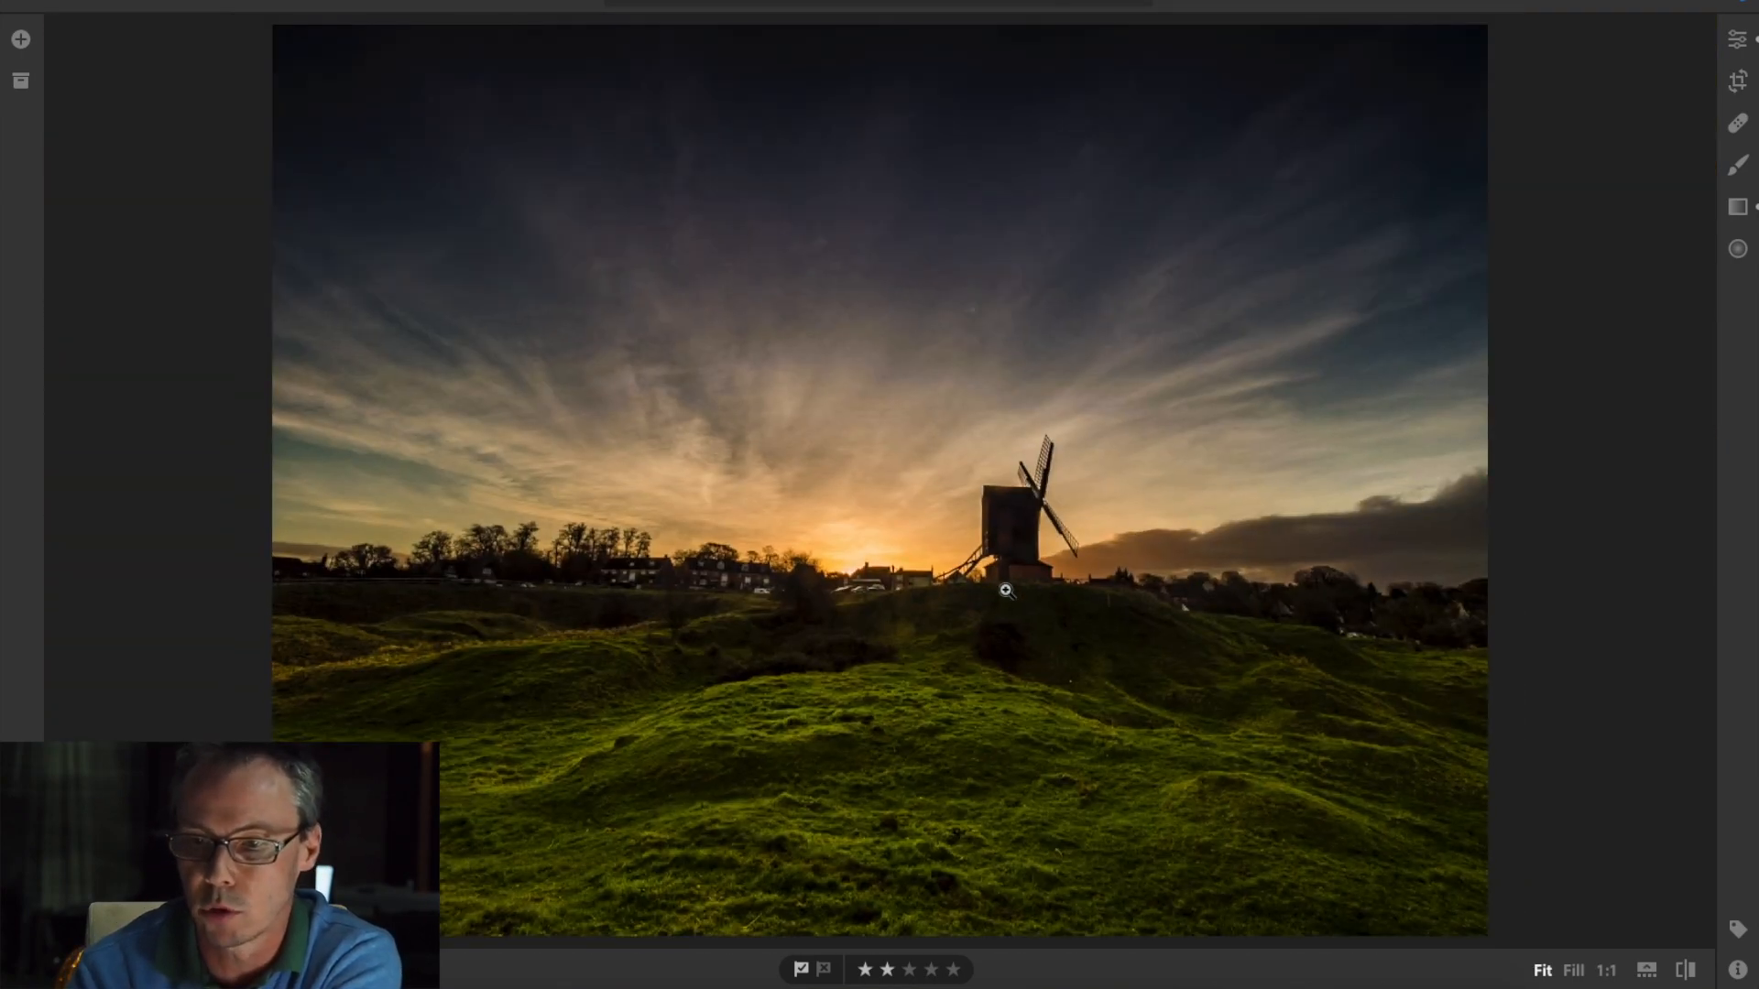
Set the foreground gradient's Contrast to +62 and close the gradient adjustments.
click(1738, 207)
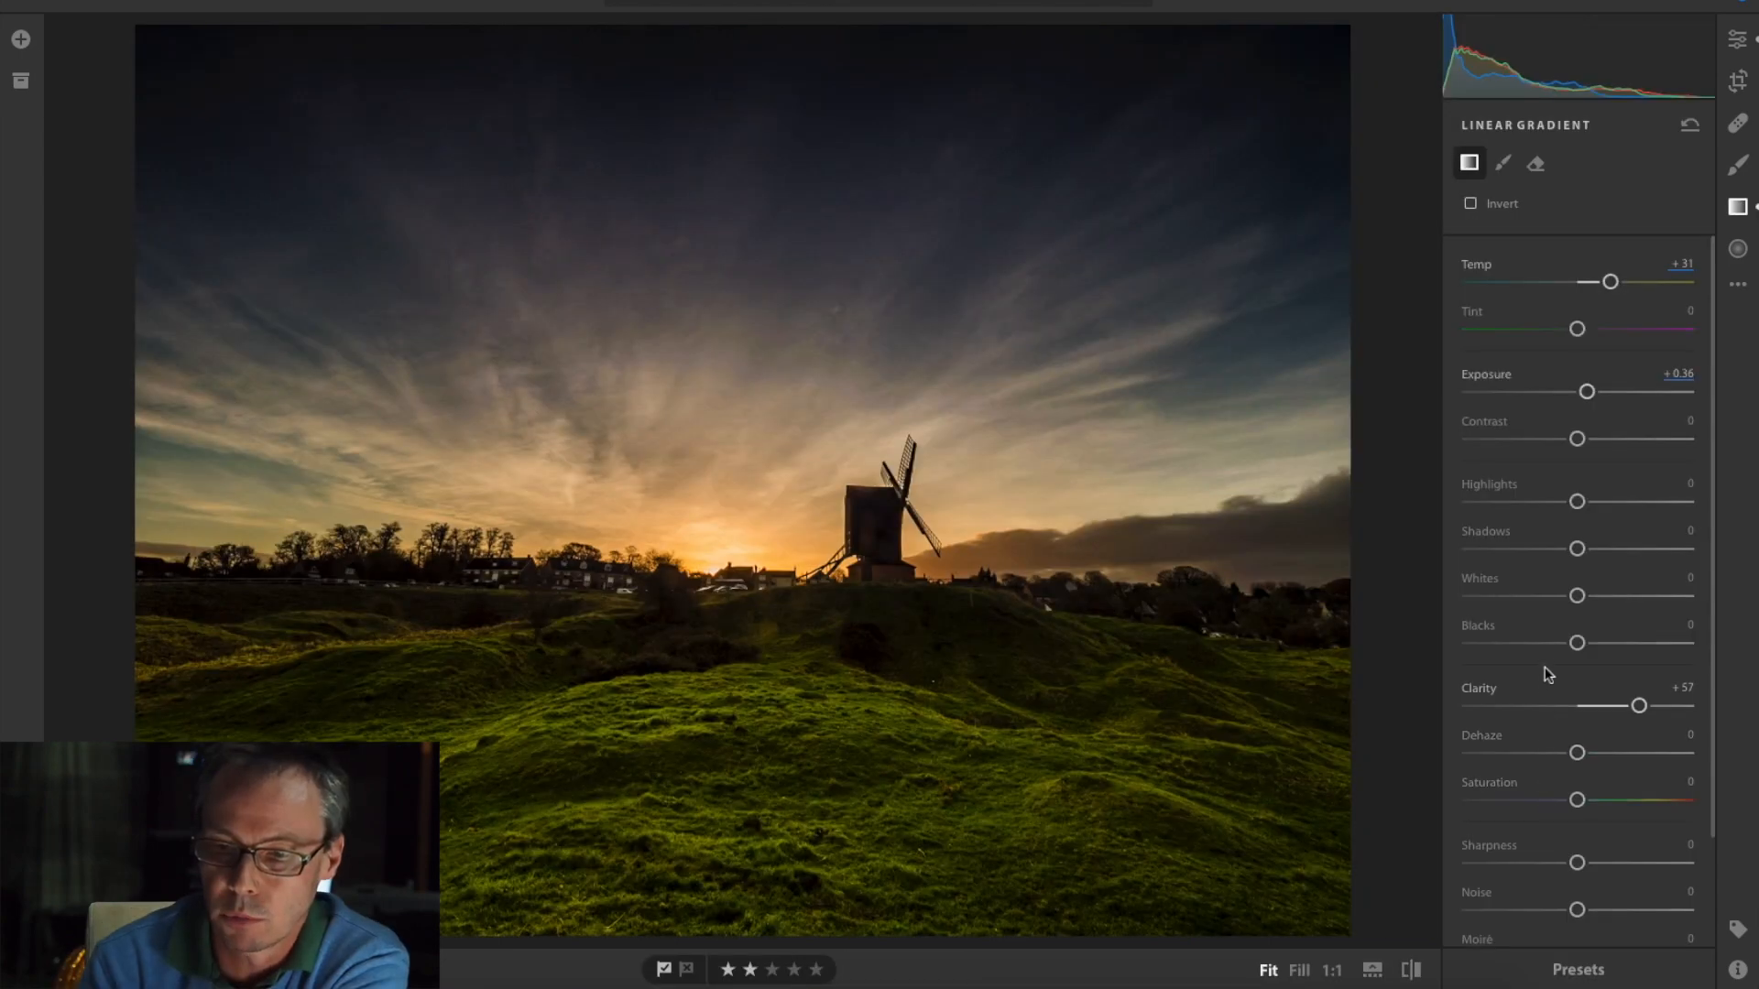
drag(1576, 440, 1645, 441)
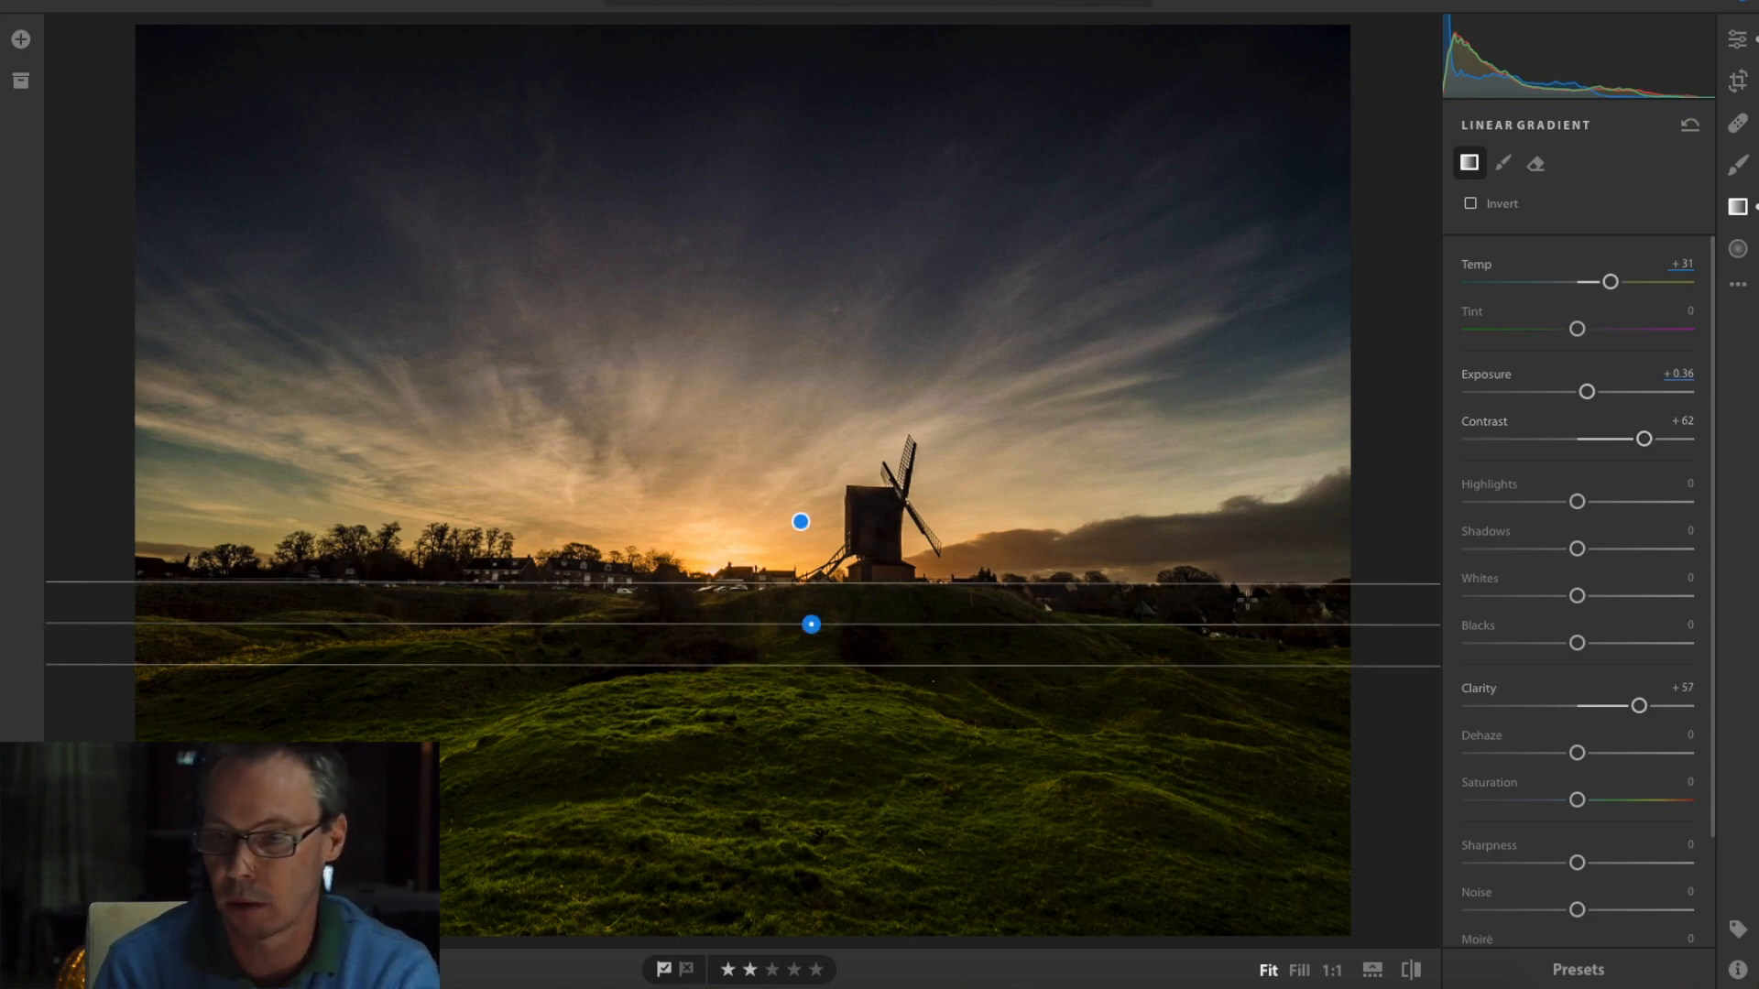
click(1737, 208)
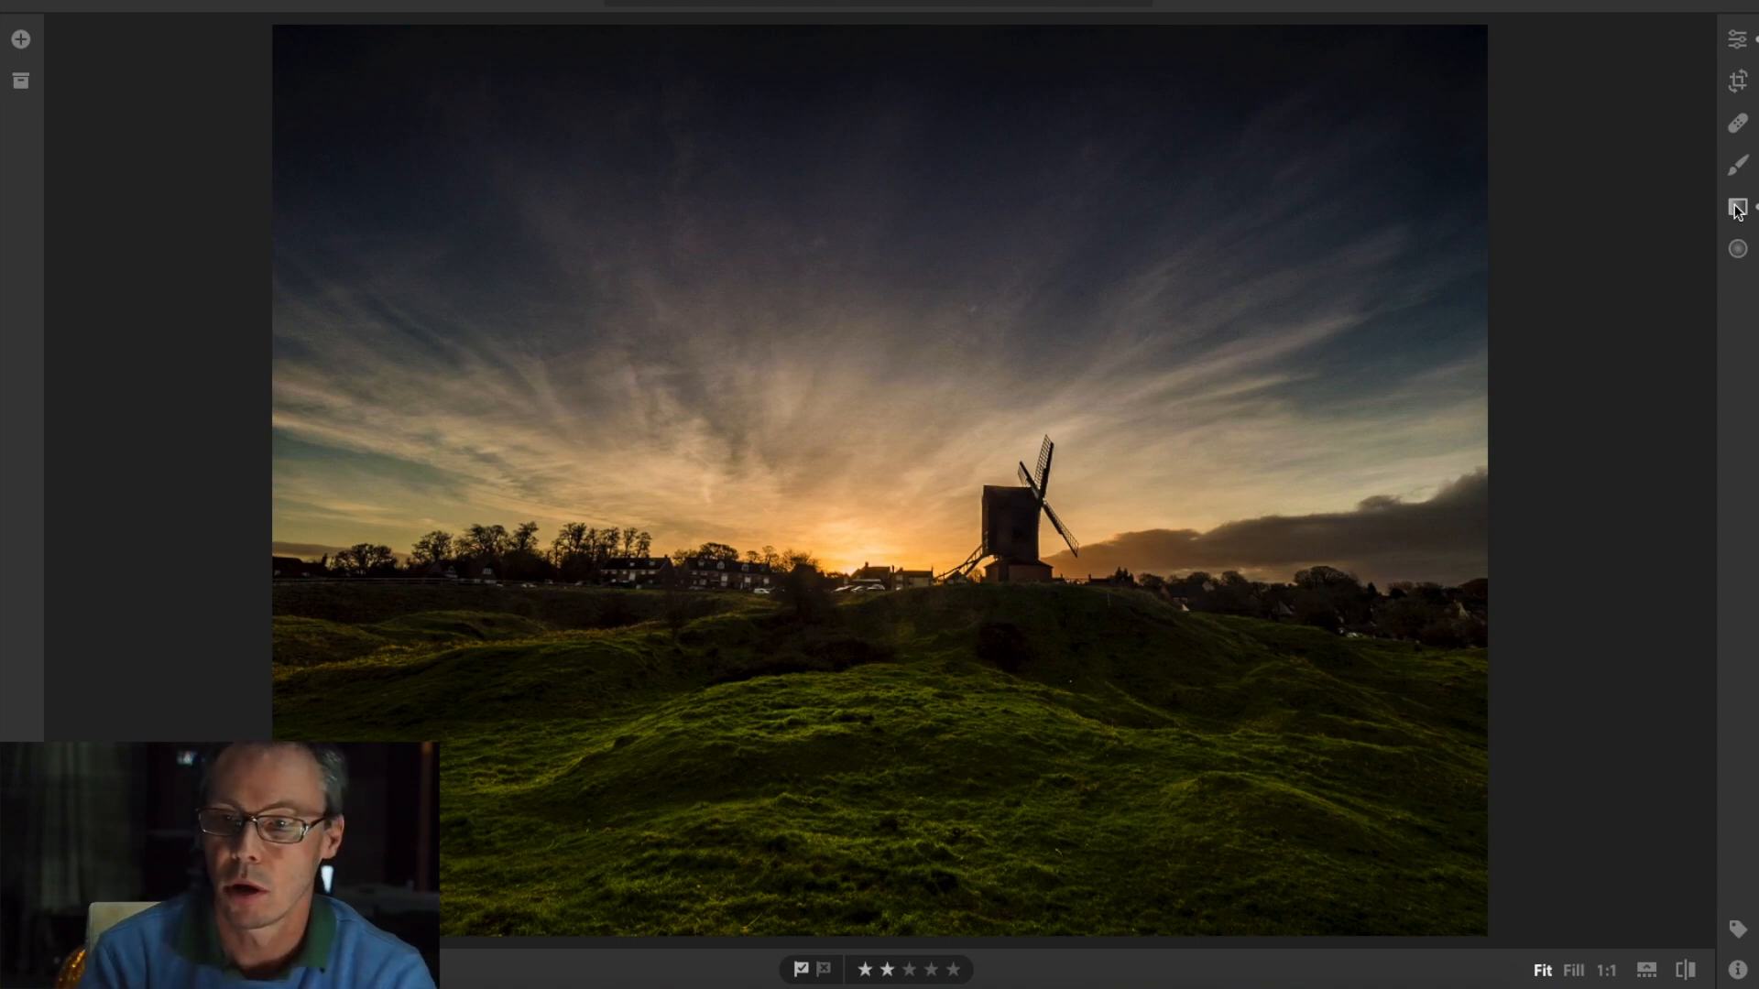
Raise the whole photo's Exposure to +0.36.
click(1737, 39)
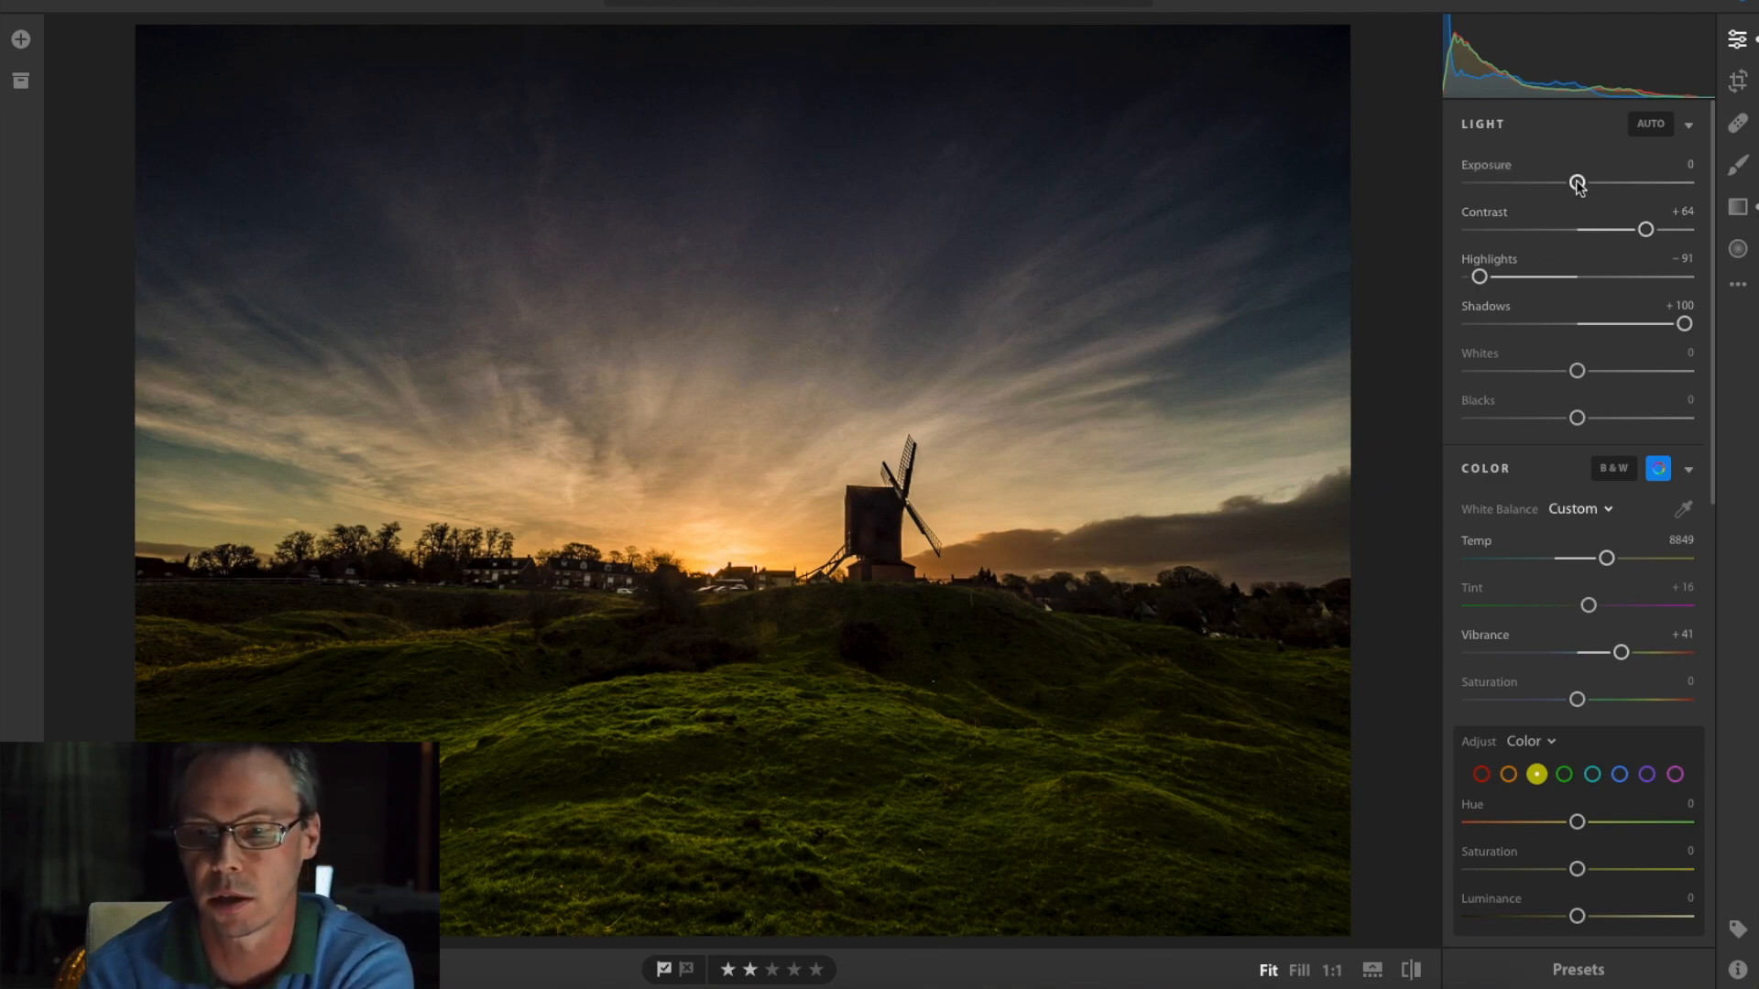
drag(1576, 183, 1583, 183)
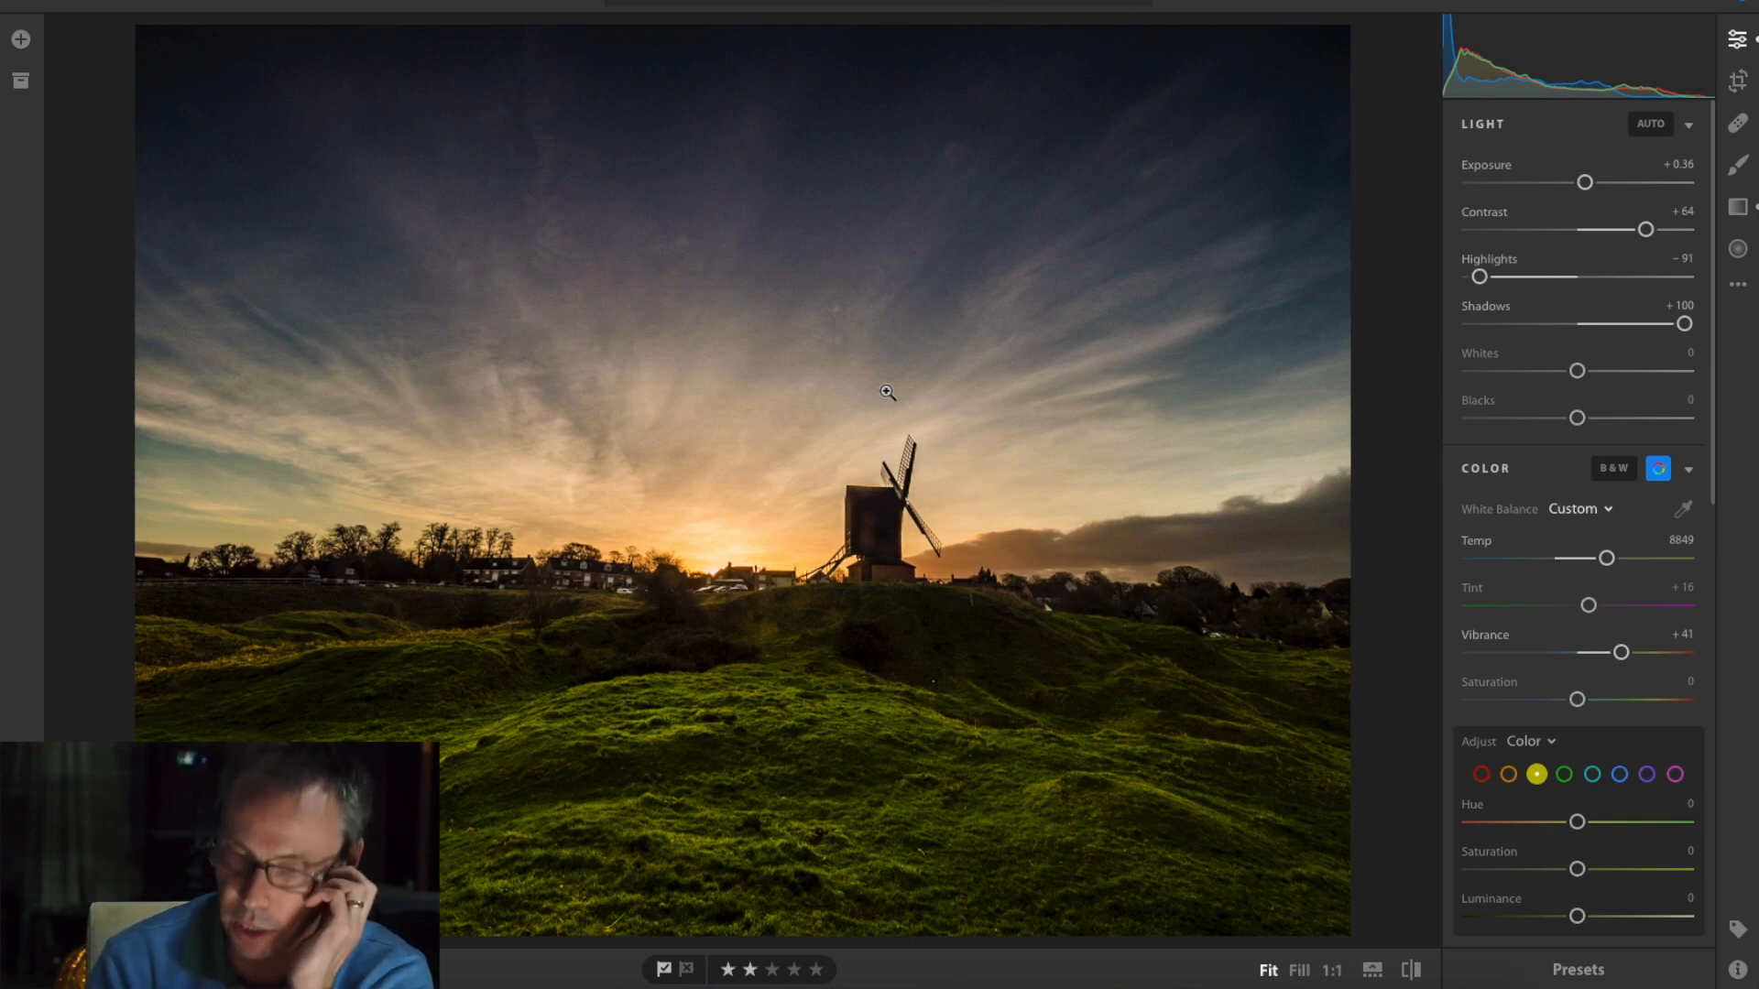
Prepare an adjustment brush for the windmill at 1:1, with all effects neutral except Exposure at −0.54.
click(774, 629)
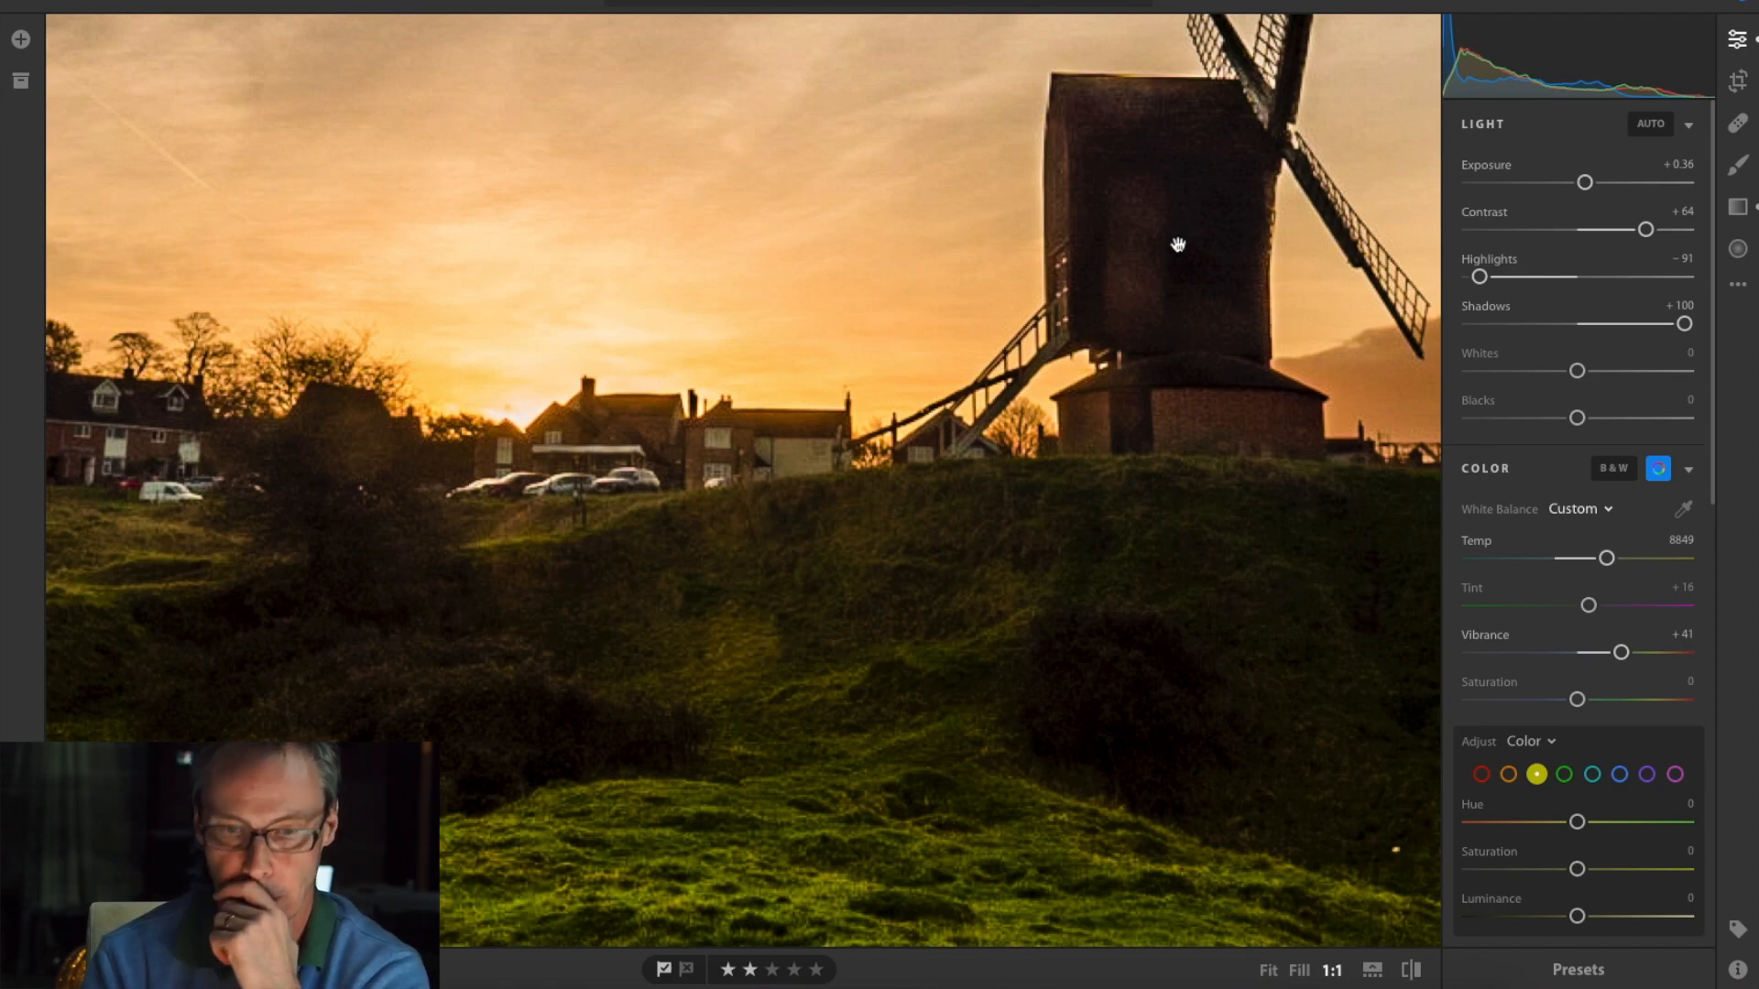
drag(1178, 244, 1017, 377)
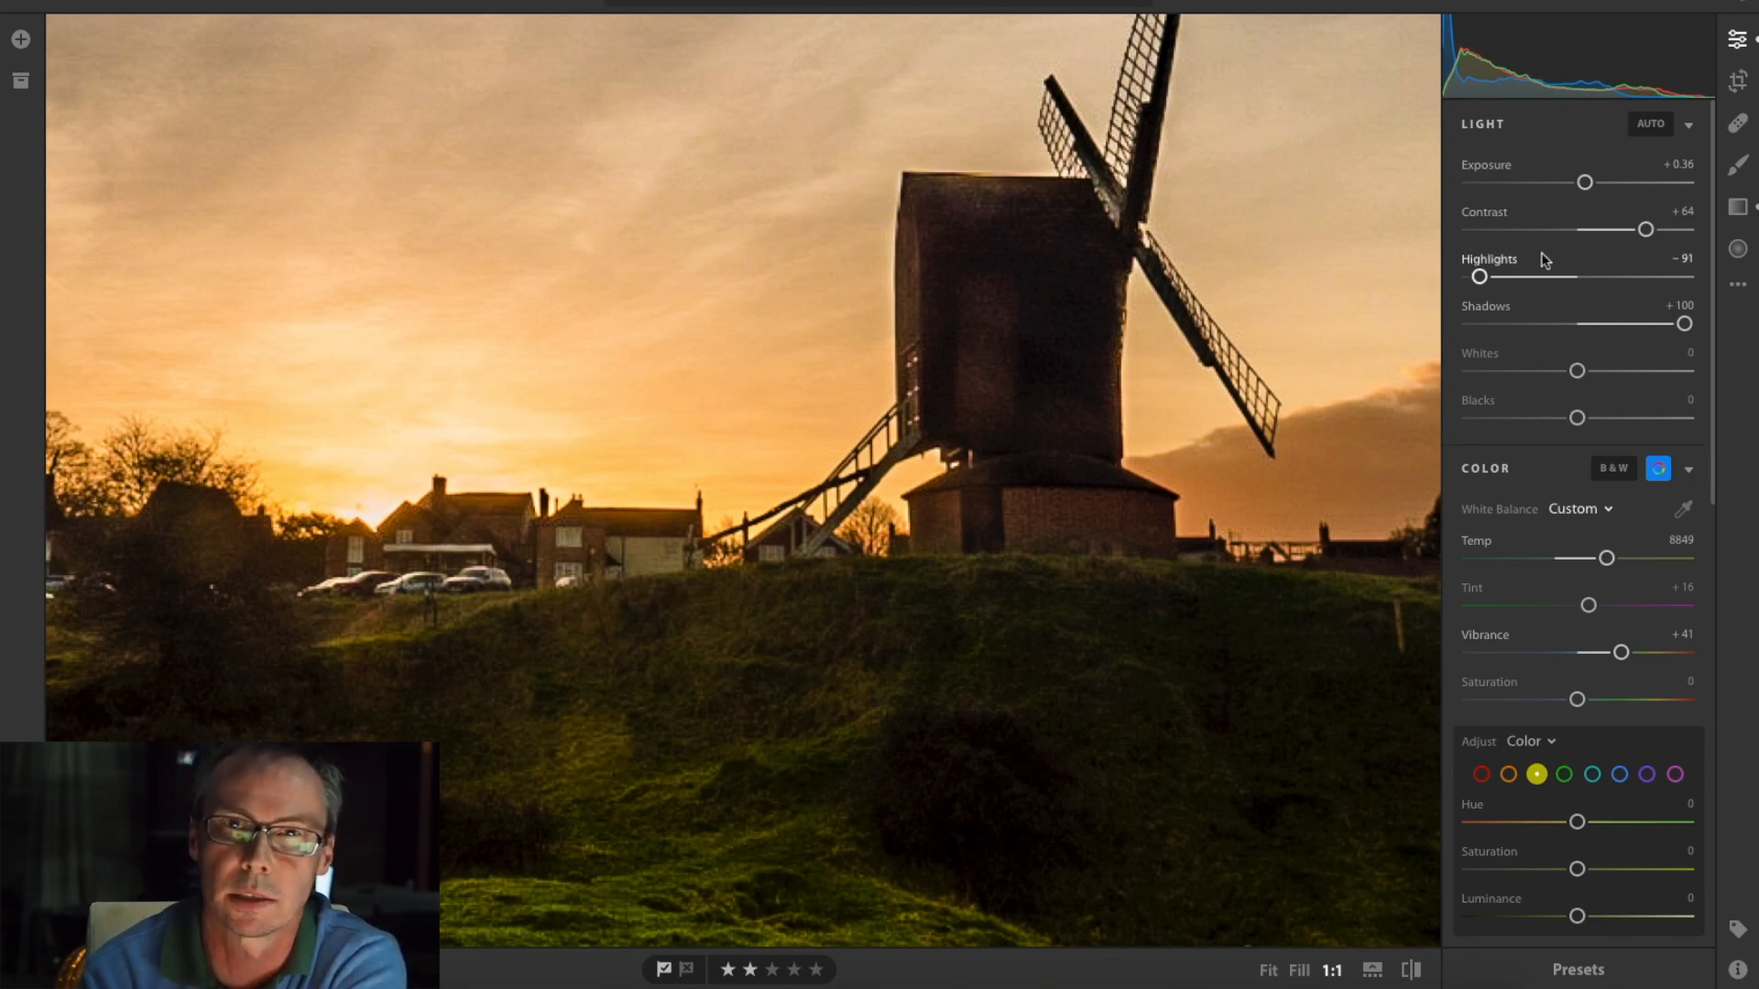
click(1736, 169)
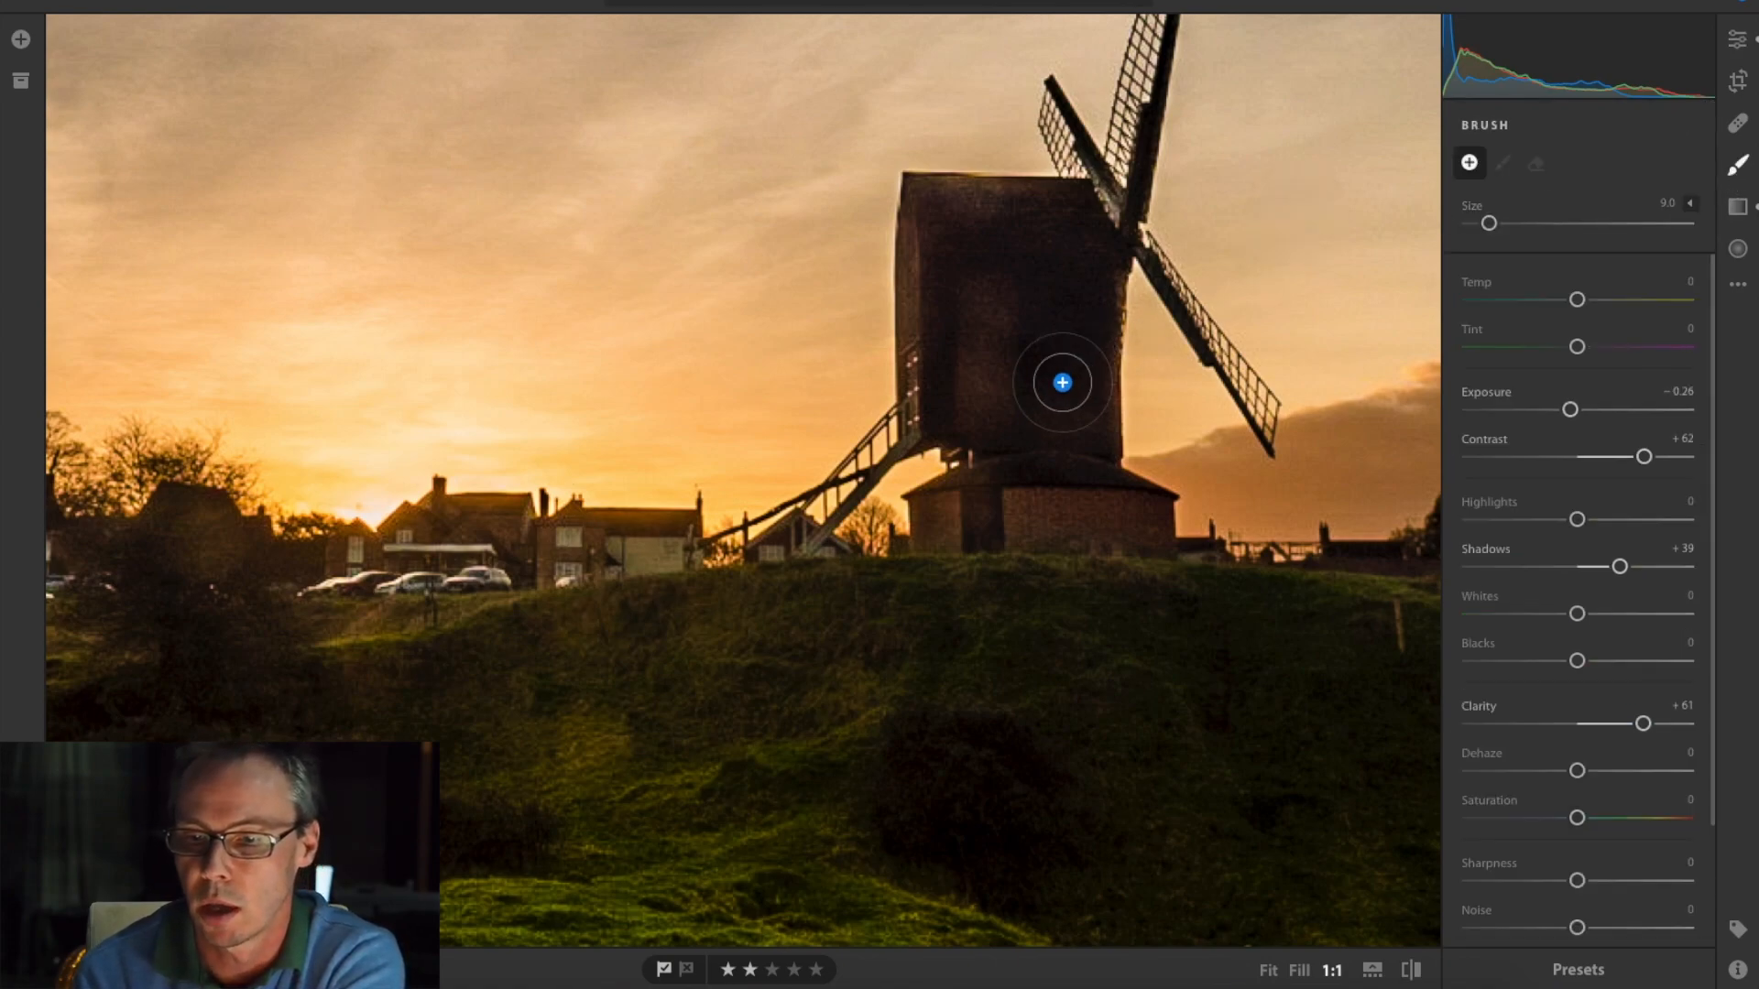
double_click(1644, 456)
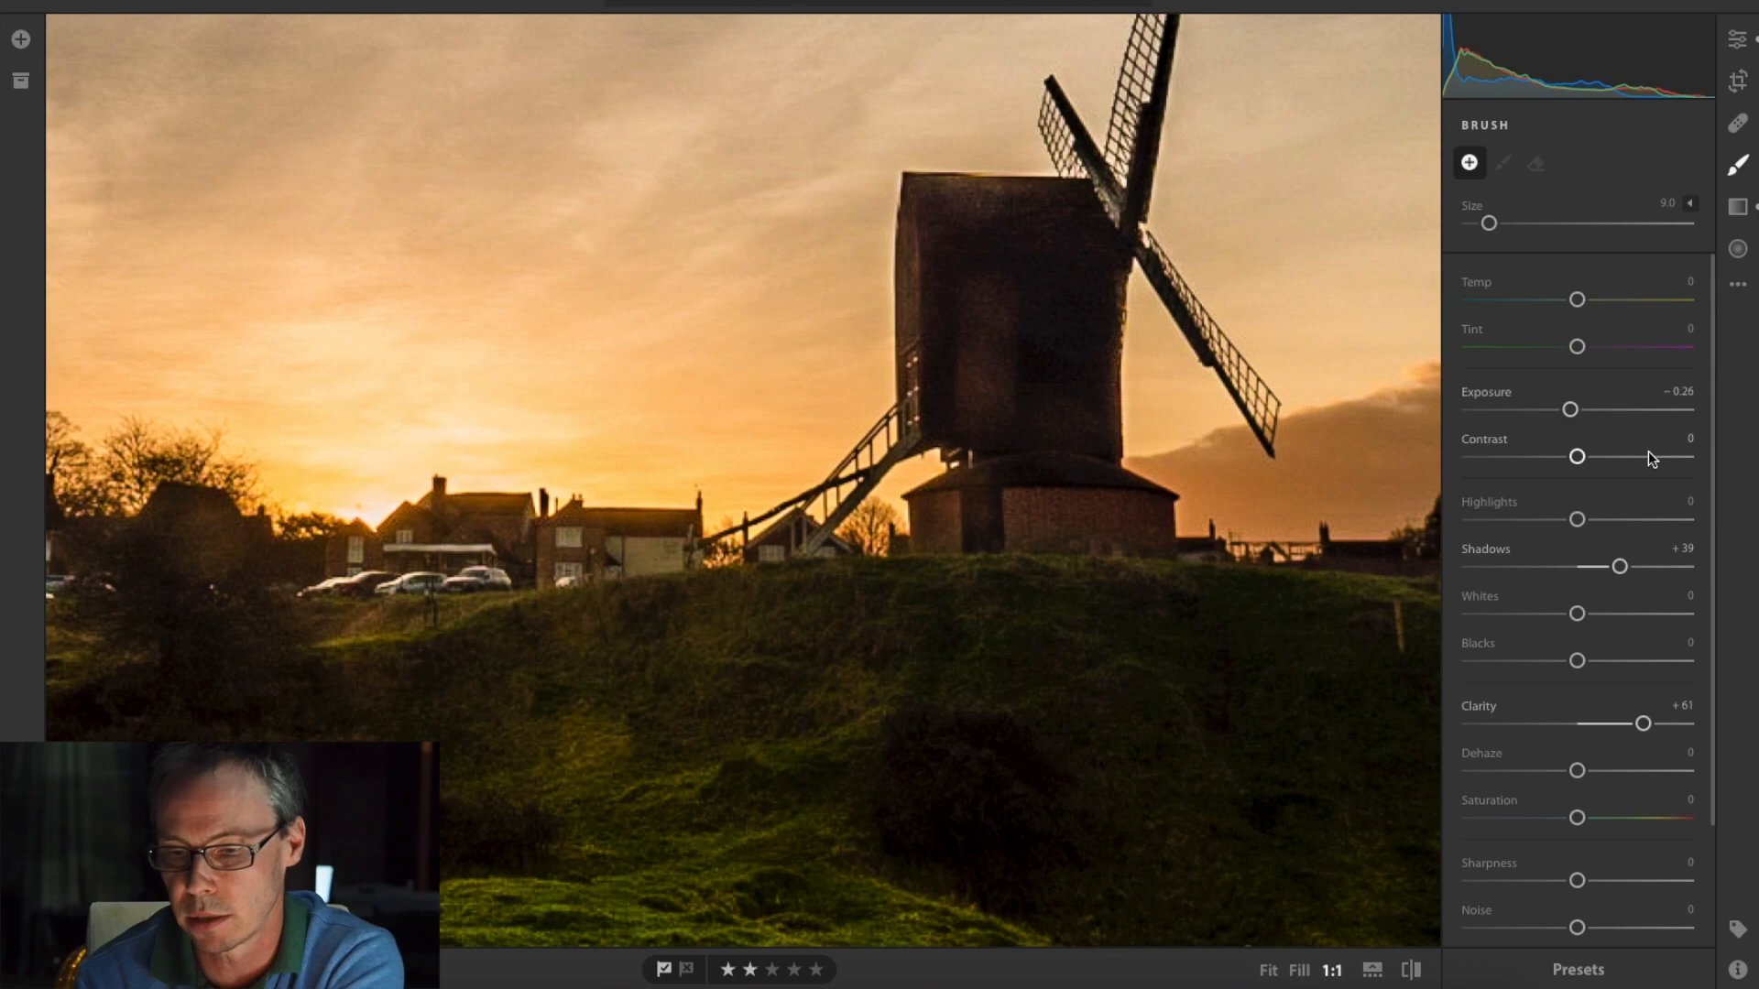
double_click(1641, 723)
double_click(1619, 565)
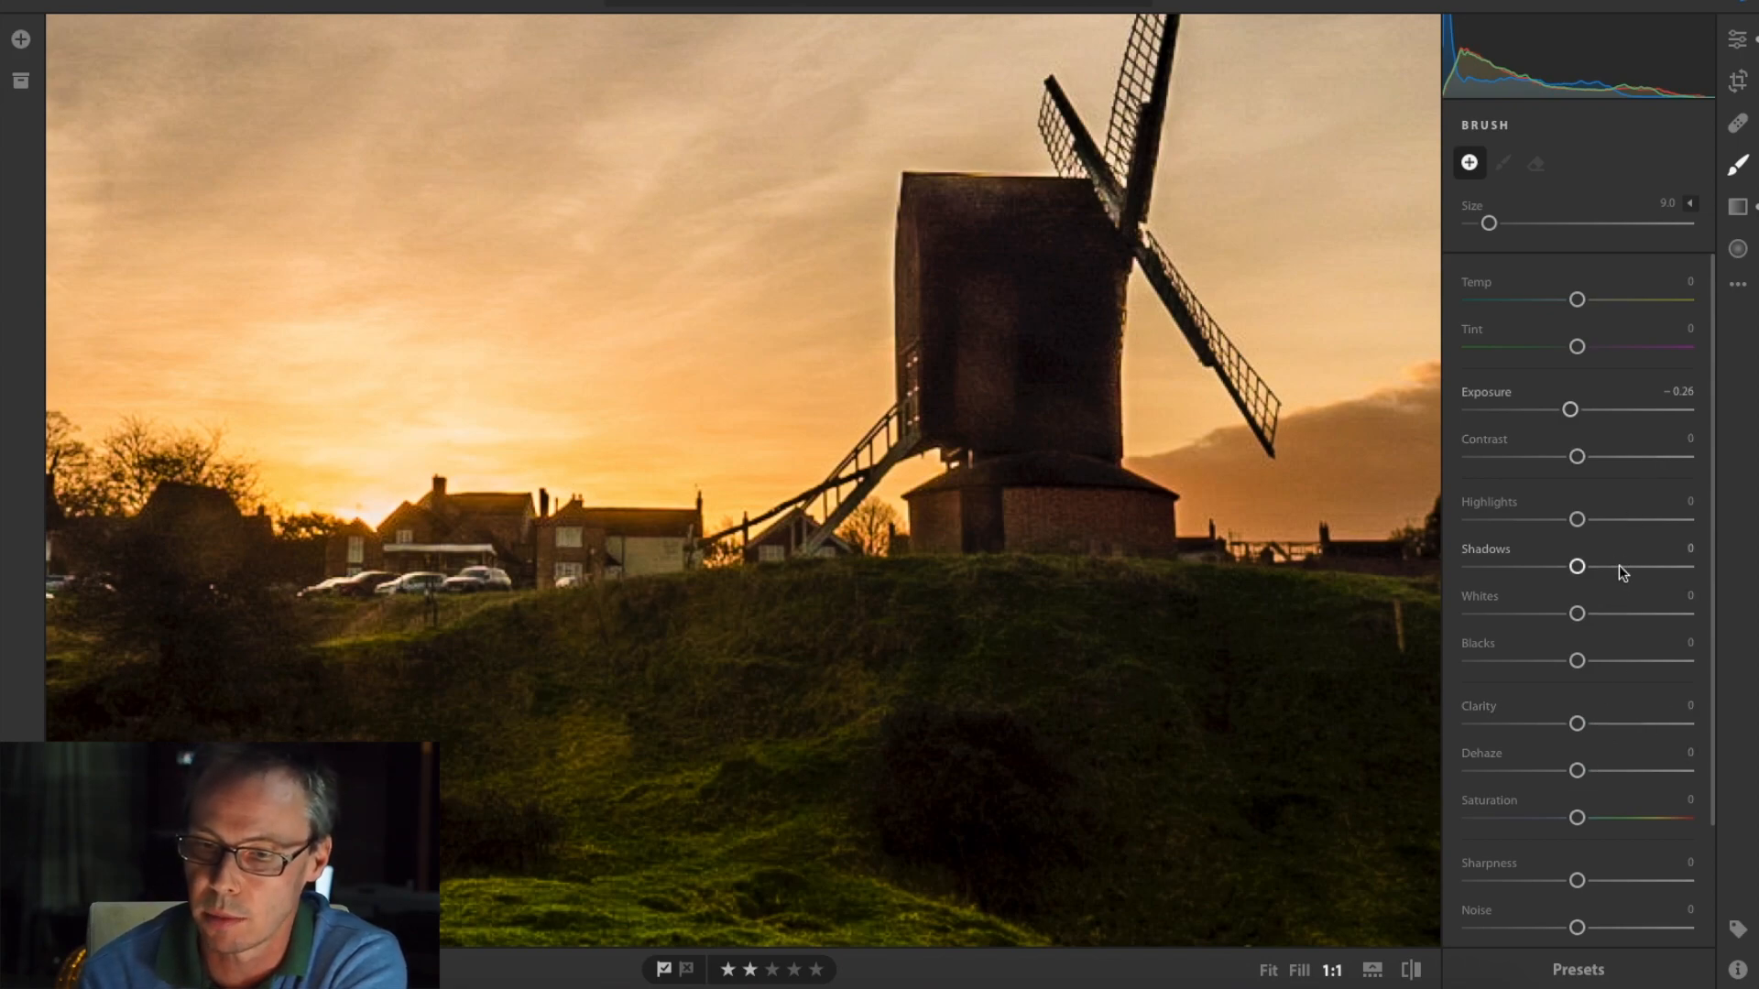
double_click(1571, 411)
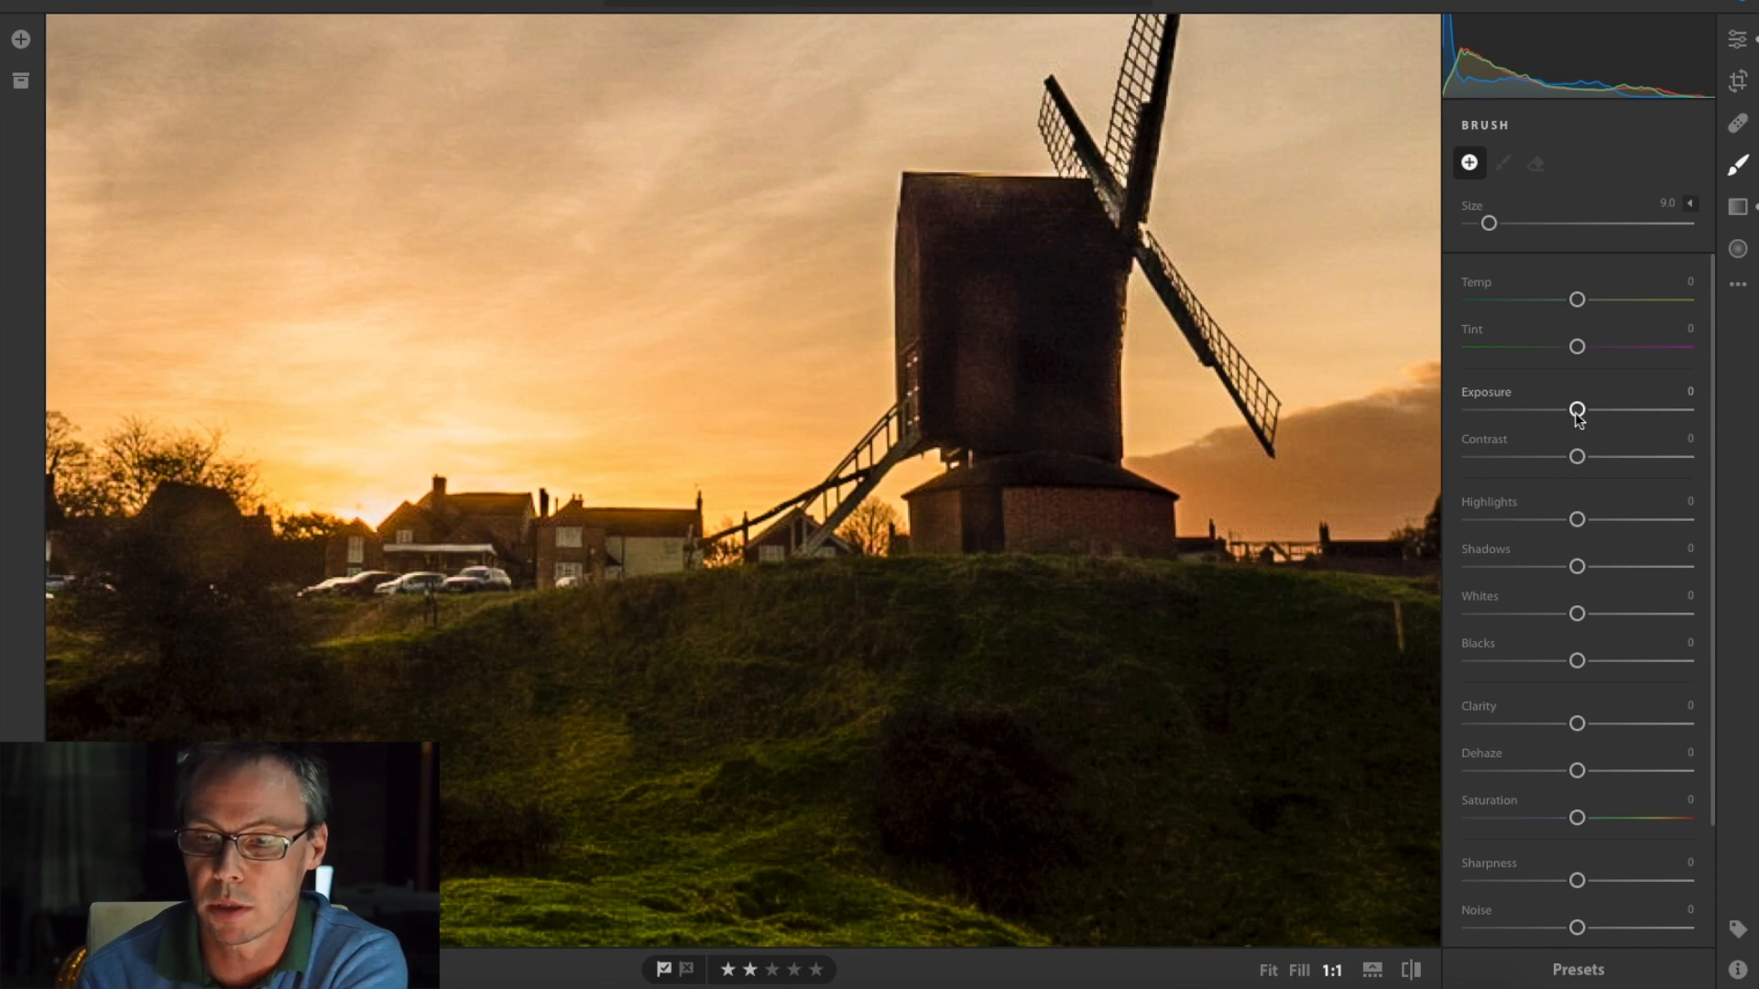
drag(1576, 413, 1565, 414)
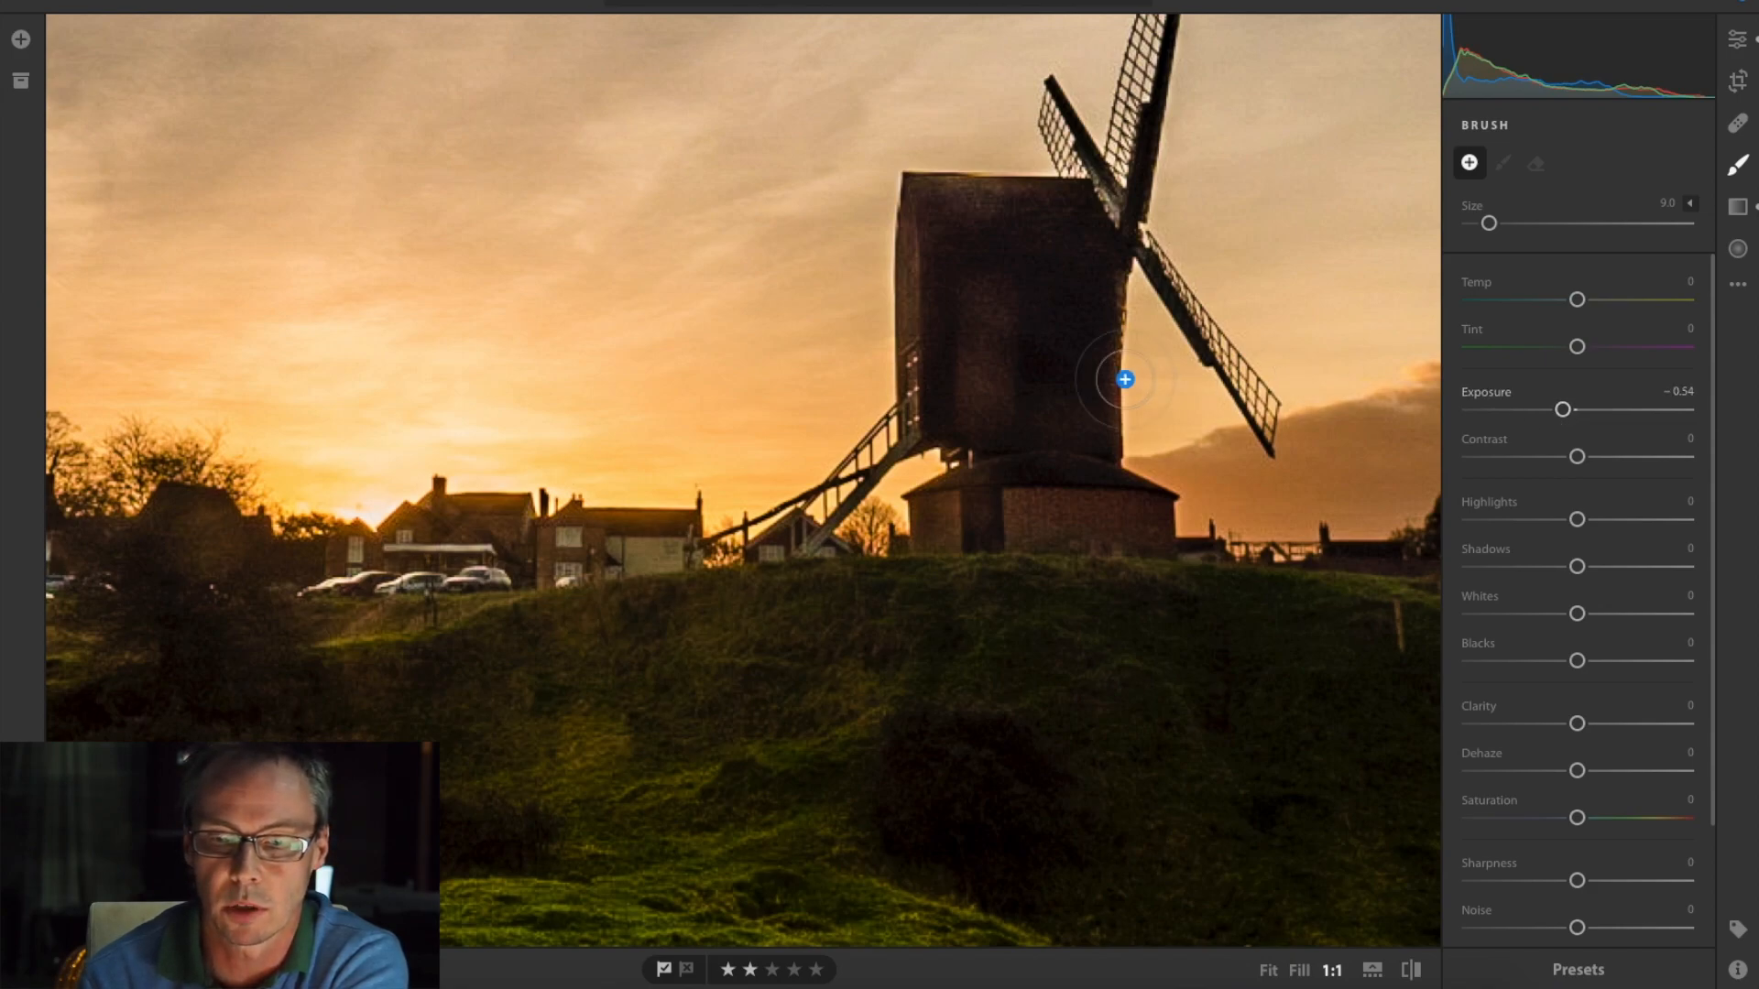
Paint the darkening brush over the windmill's body, covering its wall from the upper part down to the base.
mouse_move(1020, 379)
mouse_down()
mouse_move(1000, 341)
mouse_move(990, 392)
mouse_move(966, 323)
mouse_move(976, 370)
mouse_move(986, 292)
mouse_move(981, 405)
mouse_move(977, 338)
mouse_up()
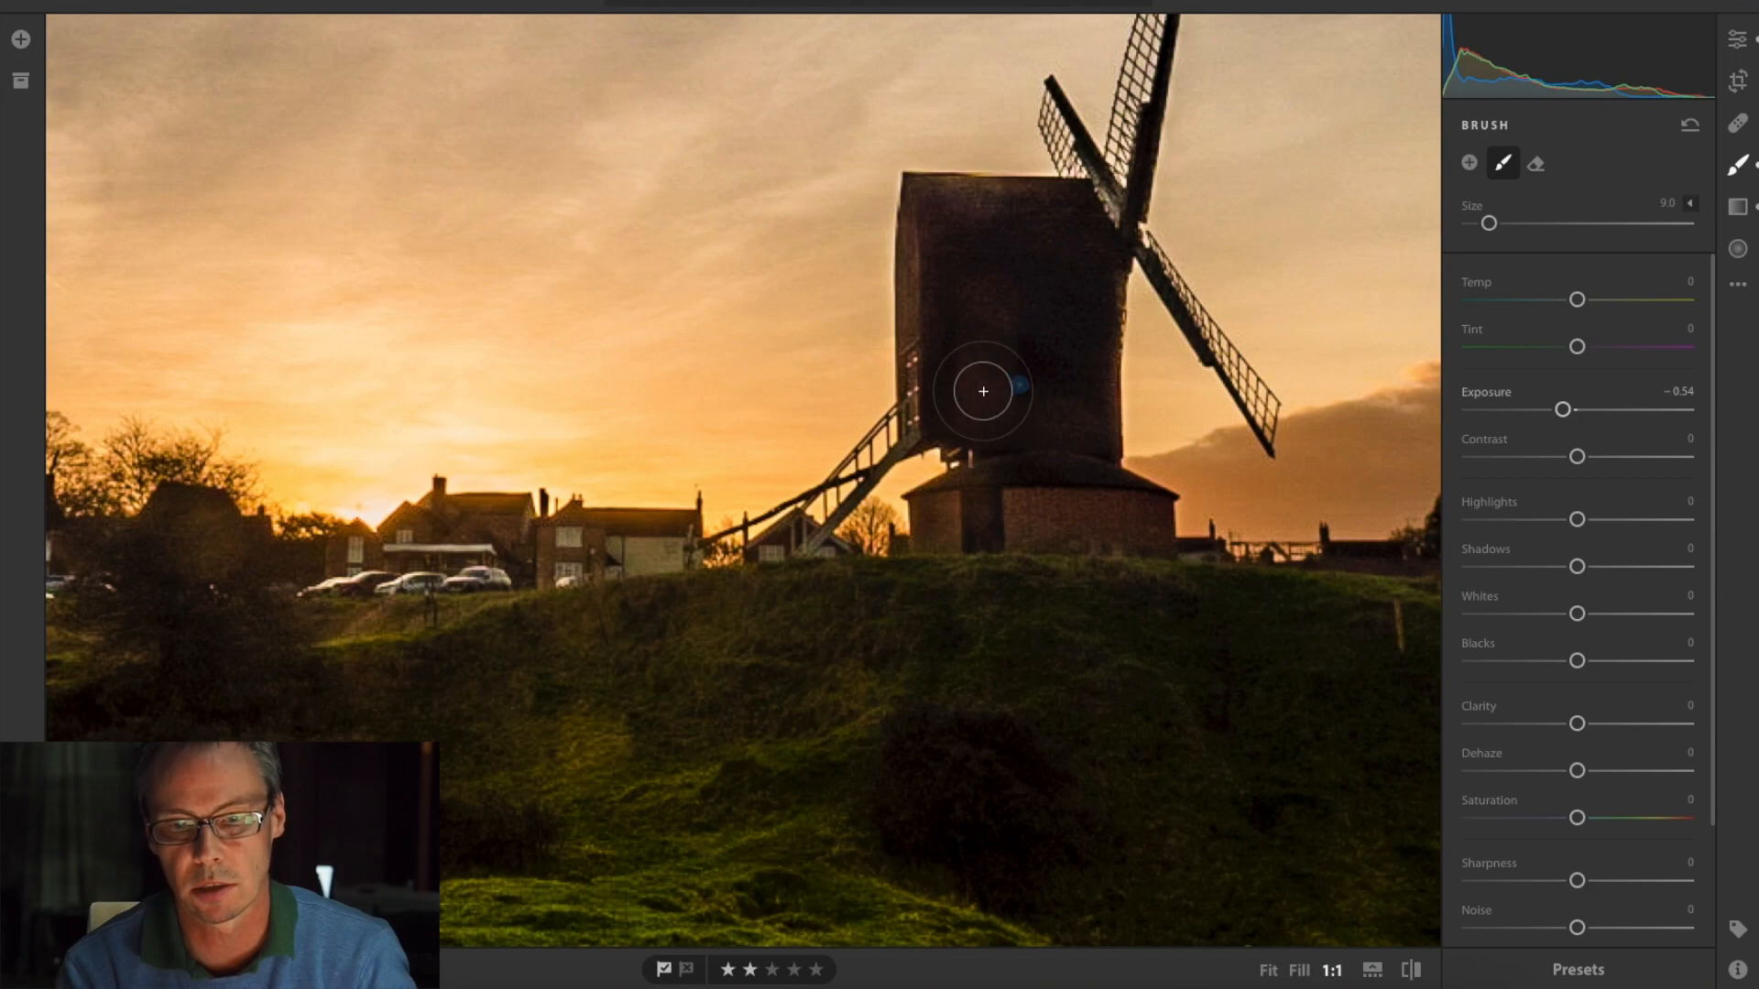
mouse_move(1019, 387)
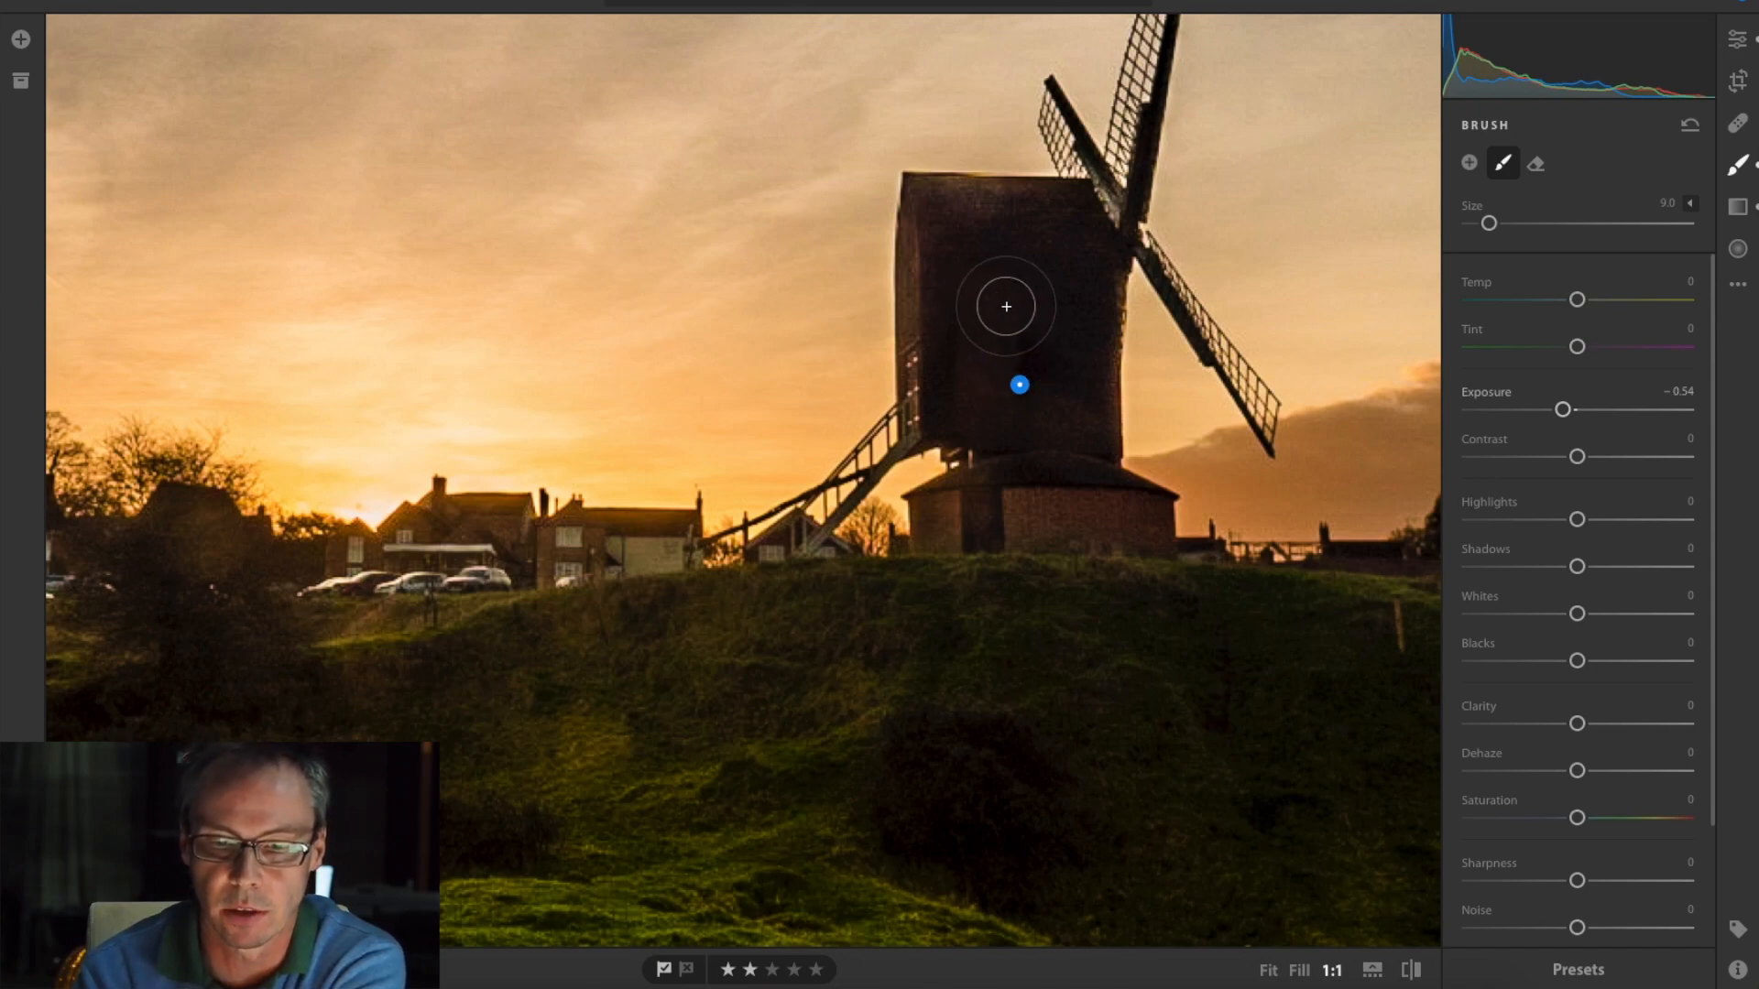
mouse_move(974, 220)
mouse_down()
mouse_move(1023, 200)
mouse_move(941, 205)
mouse_move(977, 223)
mouse_up()
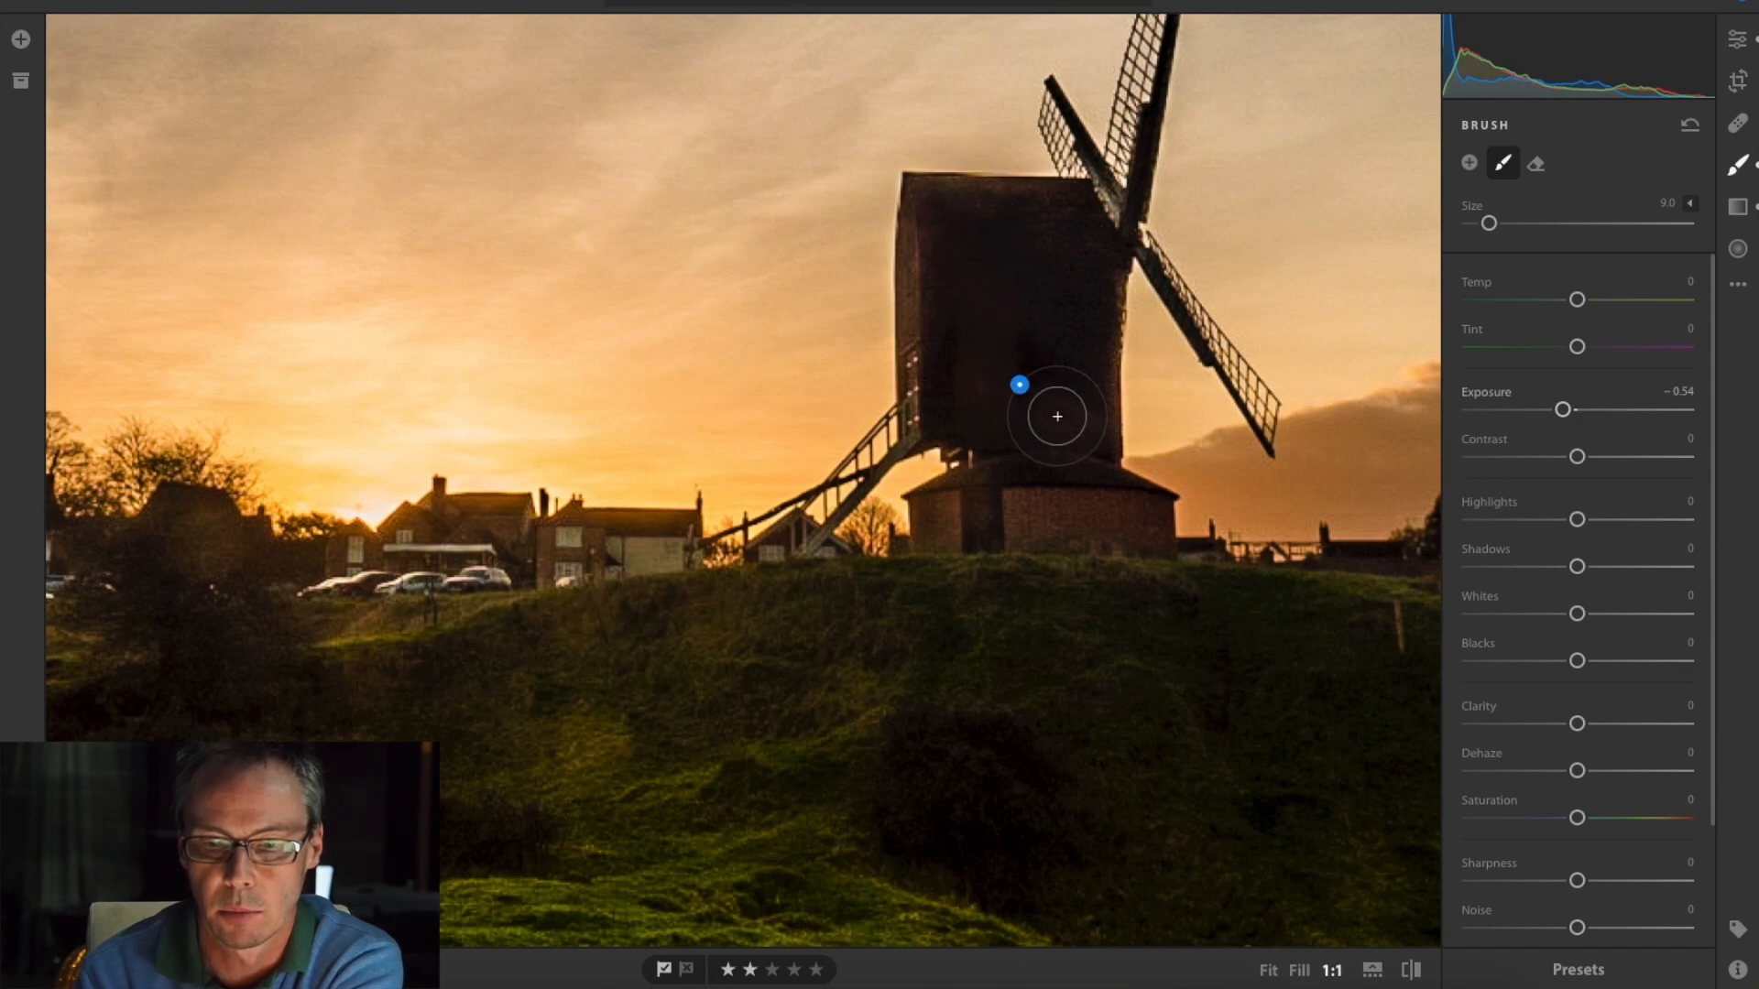
mouse_move(1093, 420)
mouse_down()
mouse_move(1017, 381)
mouse_move(989, 409)
mouse_move(954, 310)
mouse_move(953, 357)
mouse_up()
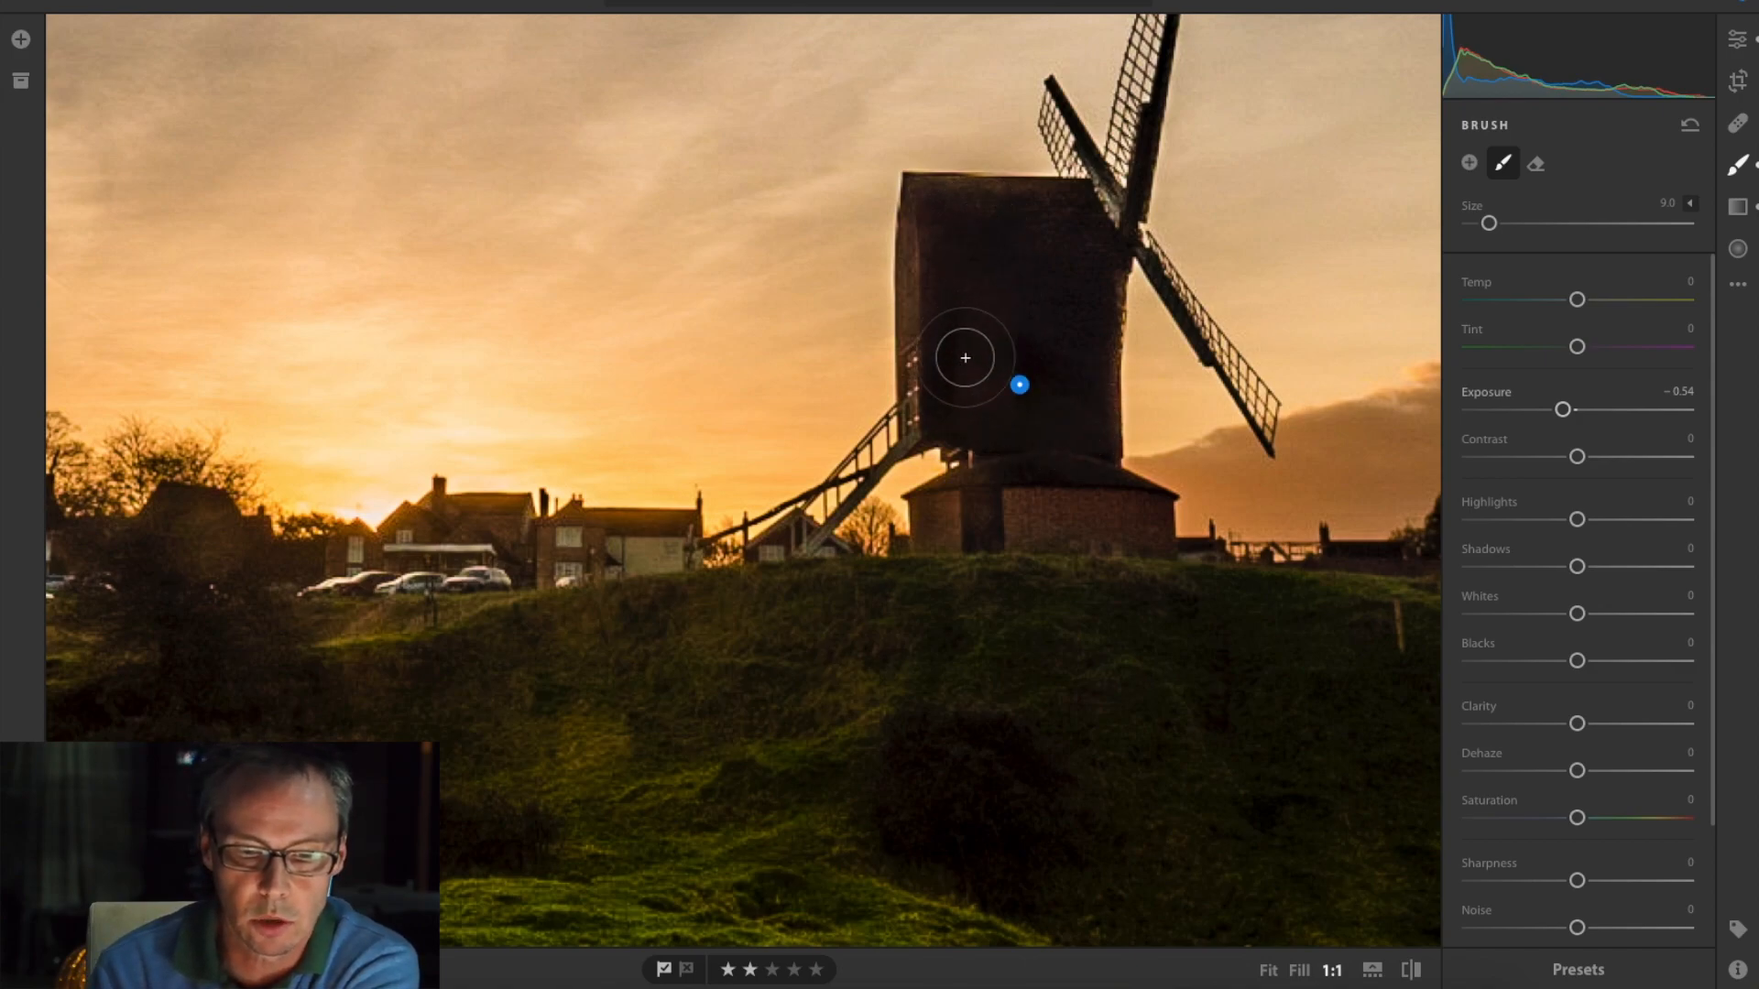
Return to the full Fit view of the photo and bring up the blue range in the whole photo's color adjustments.
mouse_move(601, 746)
mouse_down()
mouse_move(649, 731)
mouse_move(532, 748)
mouse_move(686, 707)
mouse_move(537, 794)
mouse_move(632, 713)
mouse_move(537, 733)
mouse_move(521, 685)
mouse_move(628, 627)
mouse_move(541, 681)
mouse_move(624, 644)
mouse_move(756, 661)
mouse_move(676, 660)
mouse_move(781, 613)
mouse_move(711, 643)
mouse_move(757, 601)
mouse_move(708, 643)
mouse_move(758, 652)
mouse_move(726, 665)
mouse_move(866, 701)
mouse_move(924, 646)
mouse_move(812, 732)
mouse_move(834, 703)
mouse_move(896, 706)
mouse_move(861, 706)
mouse_move(848, 675)
mouse_move(842, 719)
mouse_move(859, 698)
mouse_move(571, 761)
mouse_move(618, 751)
mouse_move(500, 753)
mouse_move(605, 732)
mouse_move(557, 789)
mouse_move(609, 751)
mouse_up()
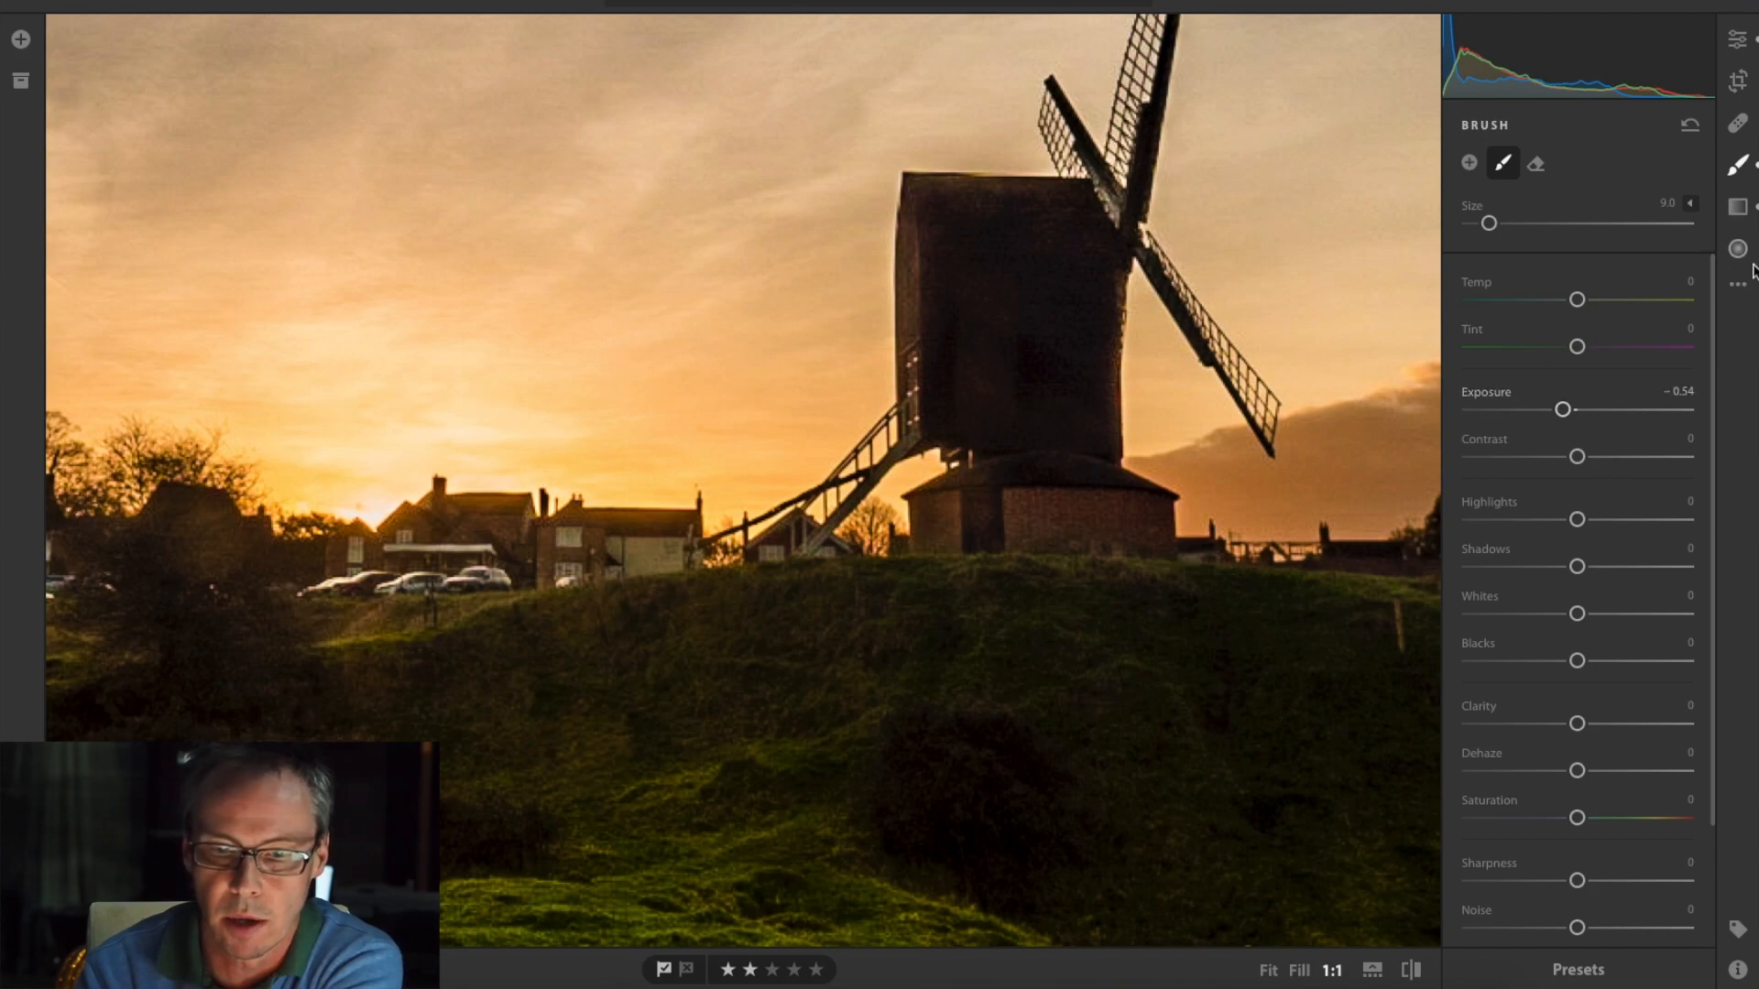
click(1737, 211)
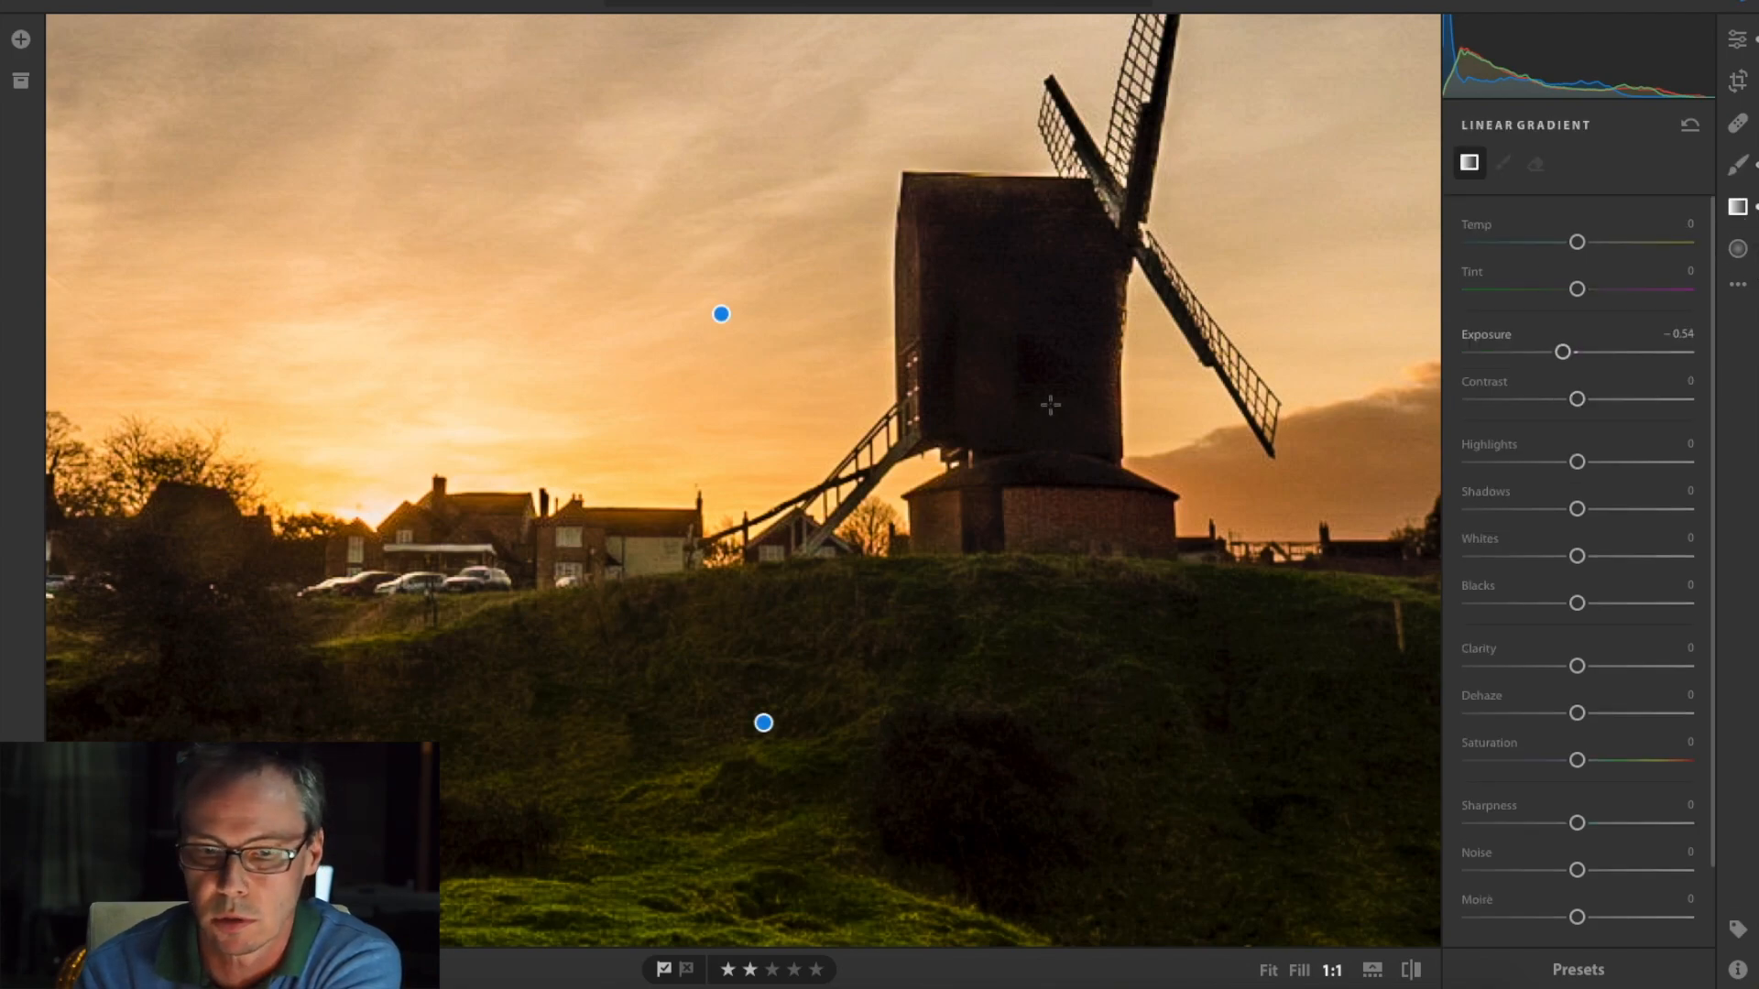
click(1737, 207)
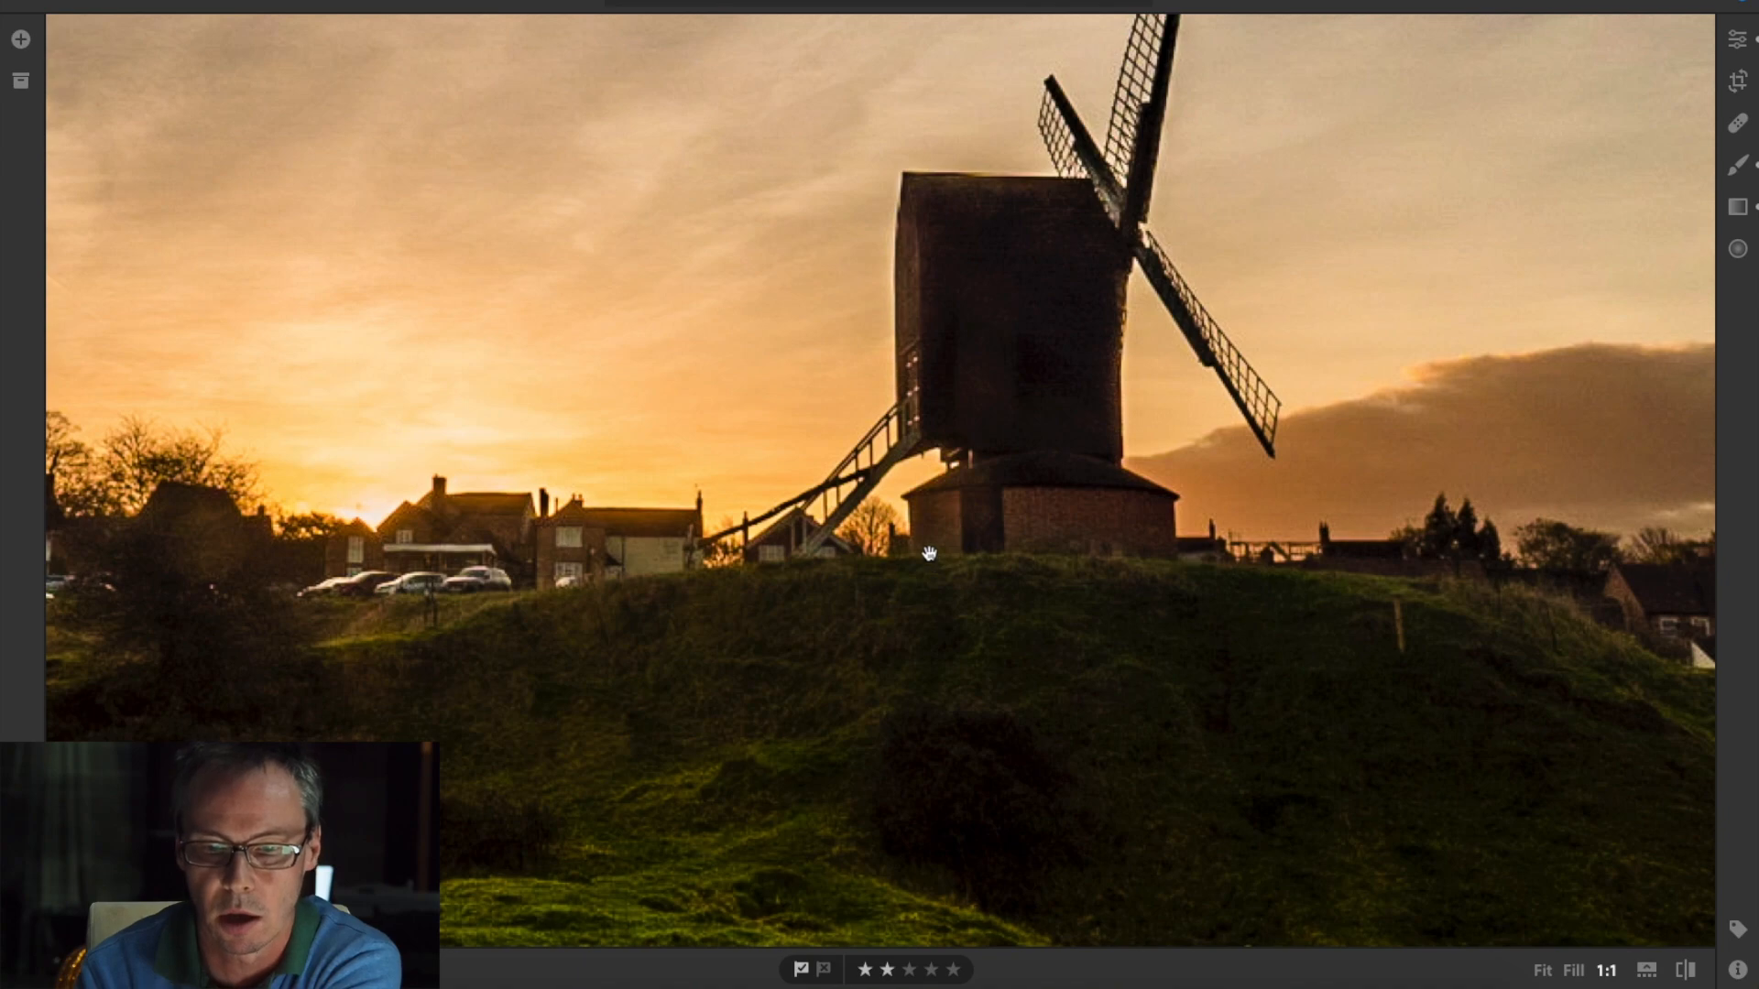
click(929, 553)
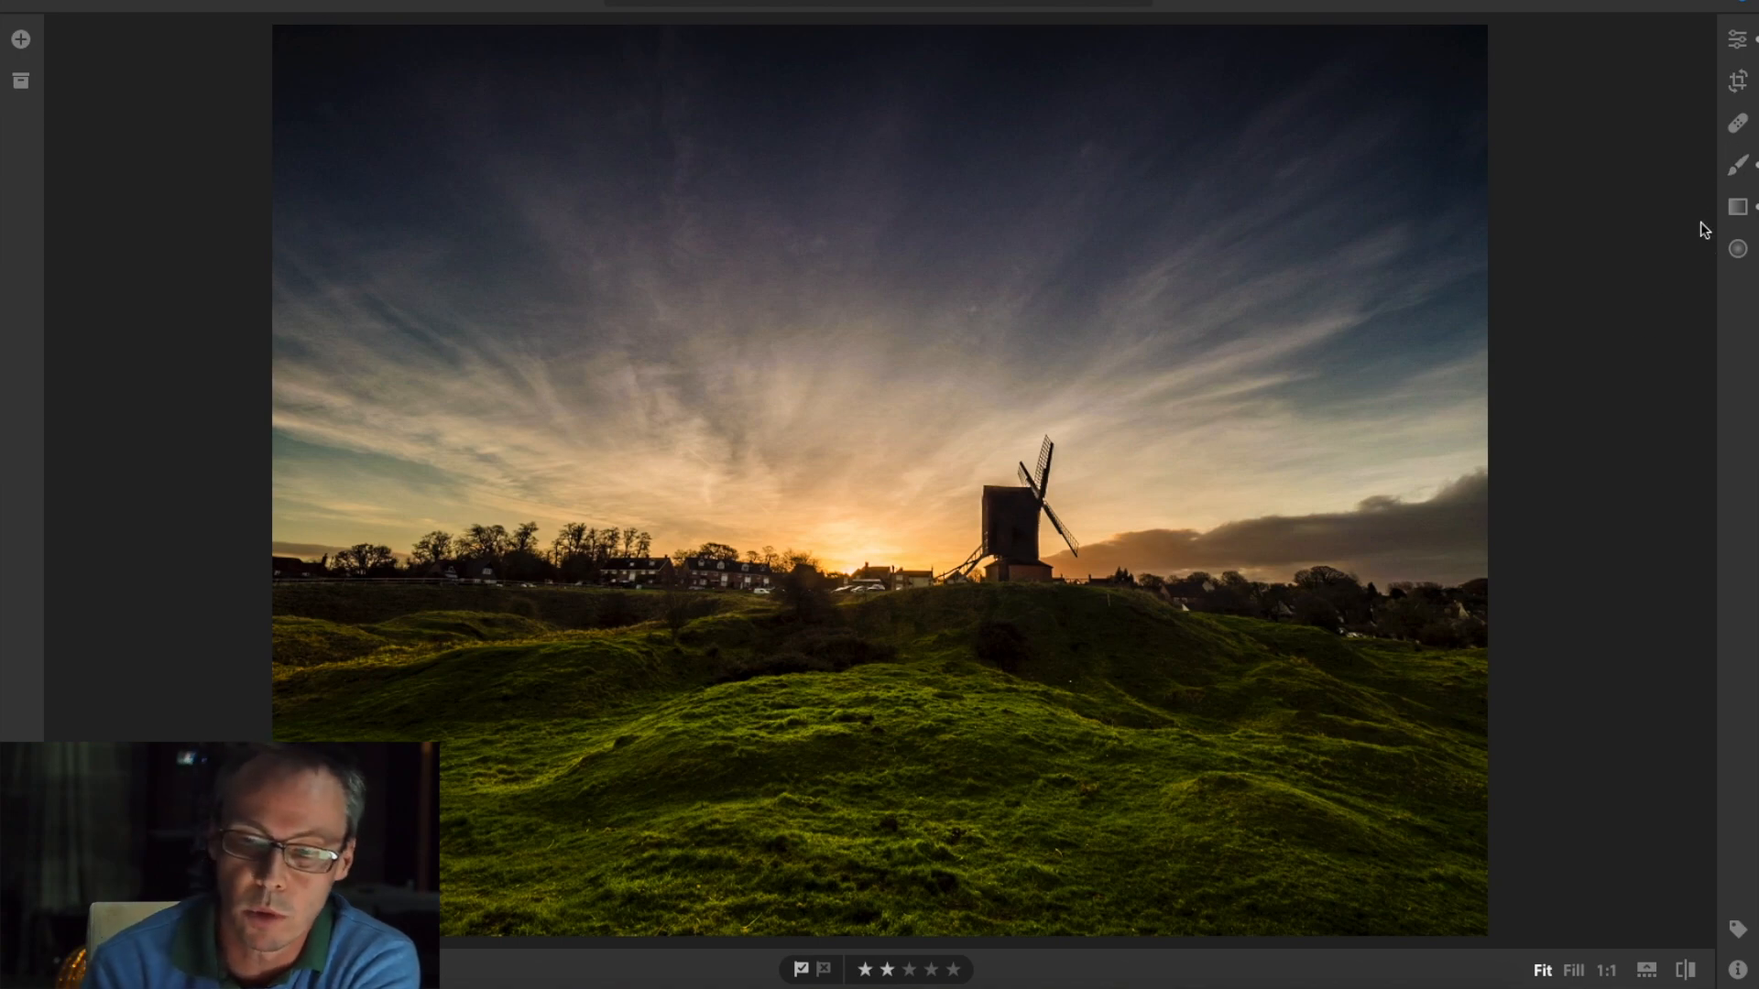
click(1736, 39)
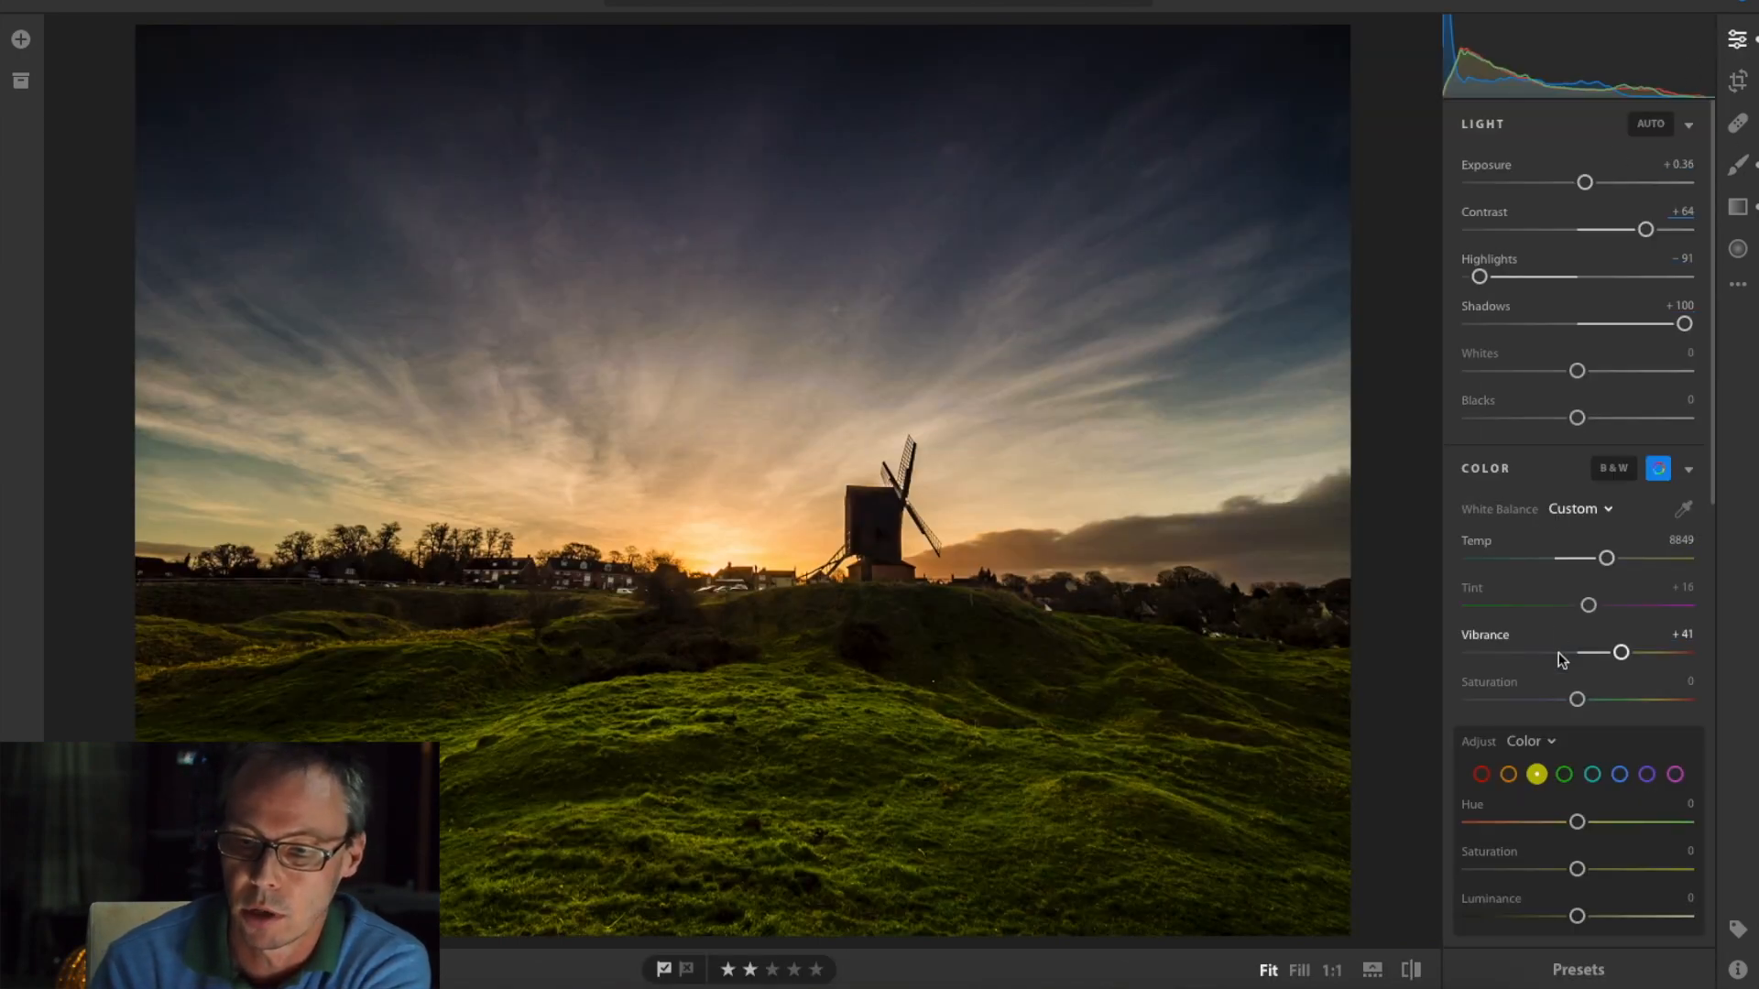
click(1620, 775)
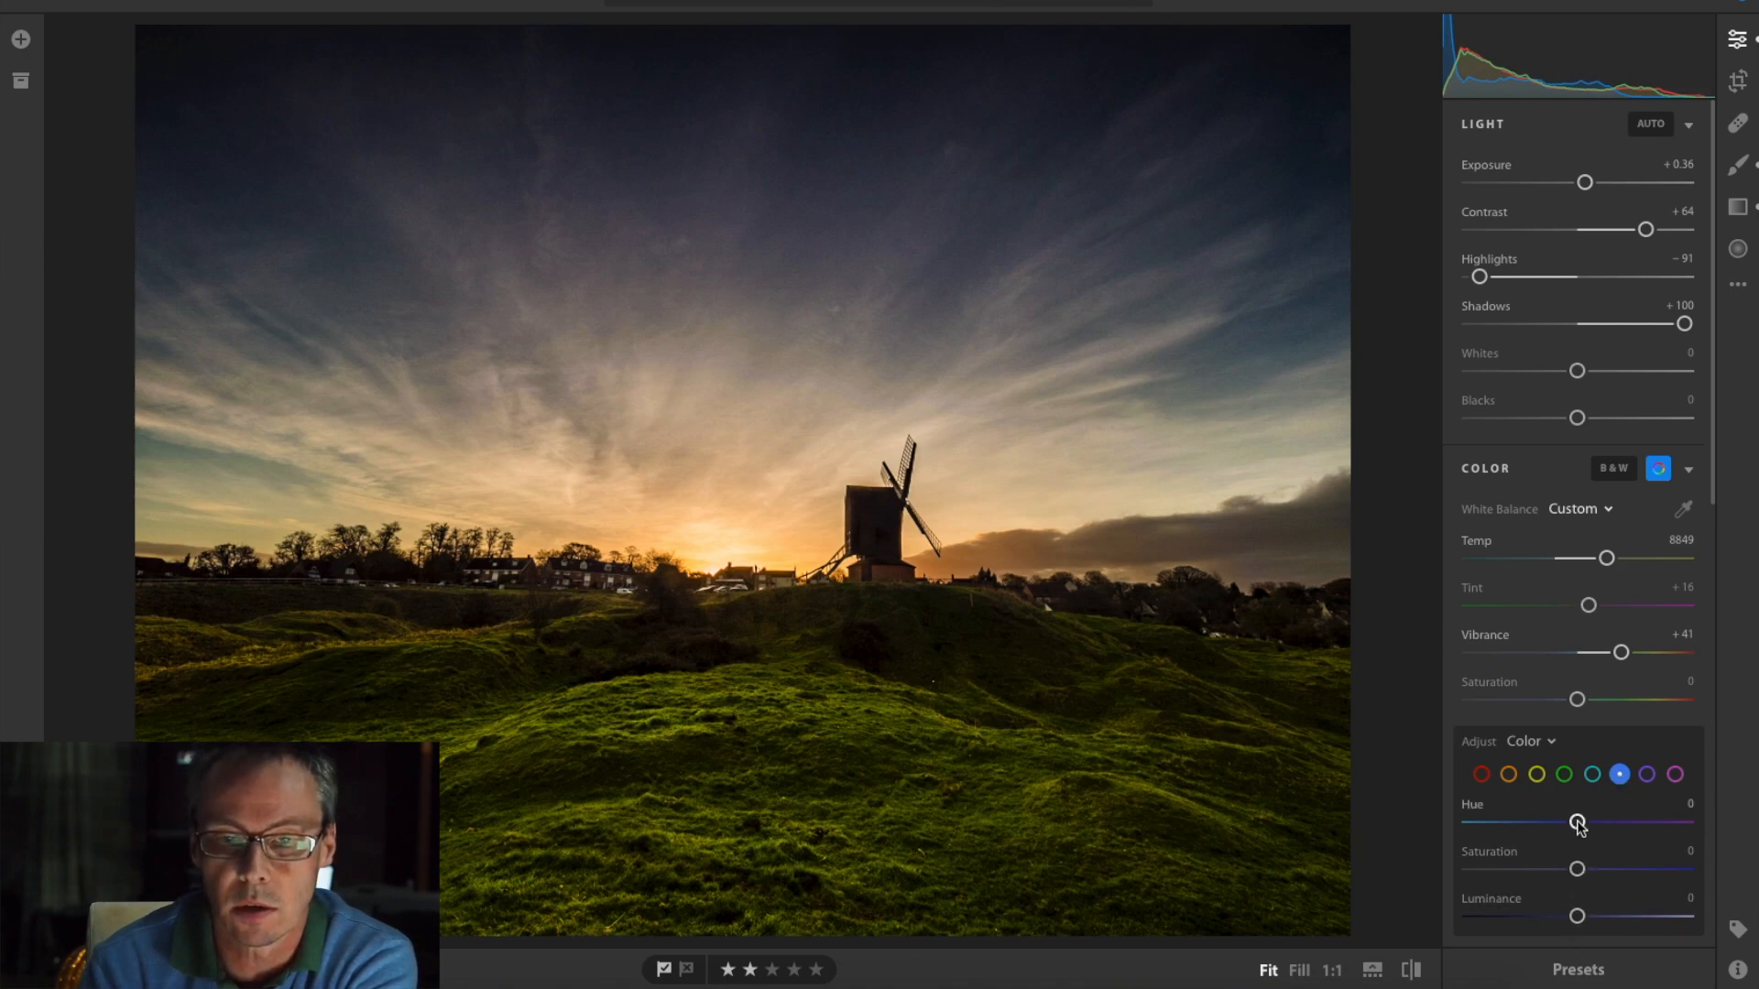
drag(1577, 822, 1610, 826)
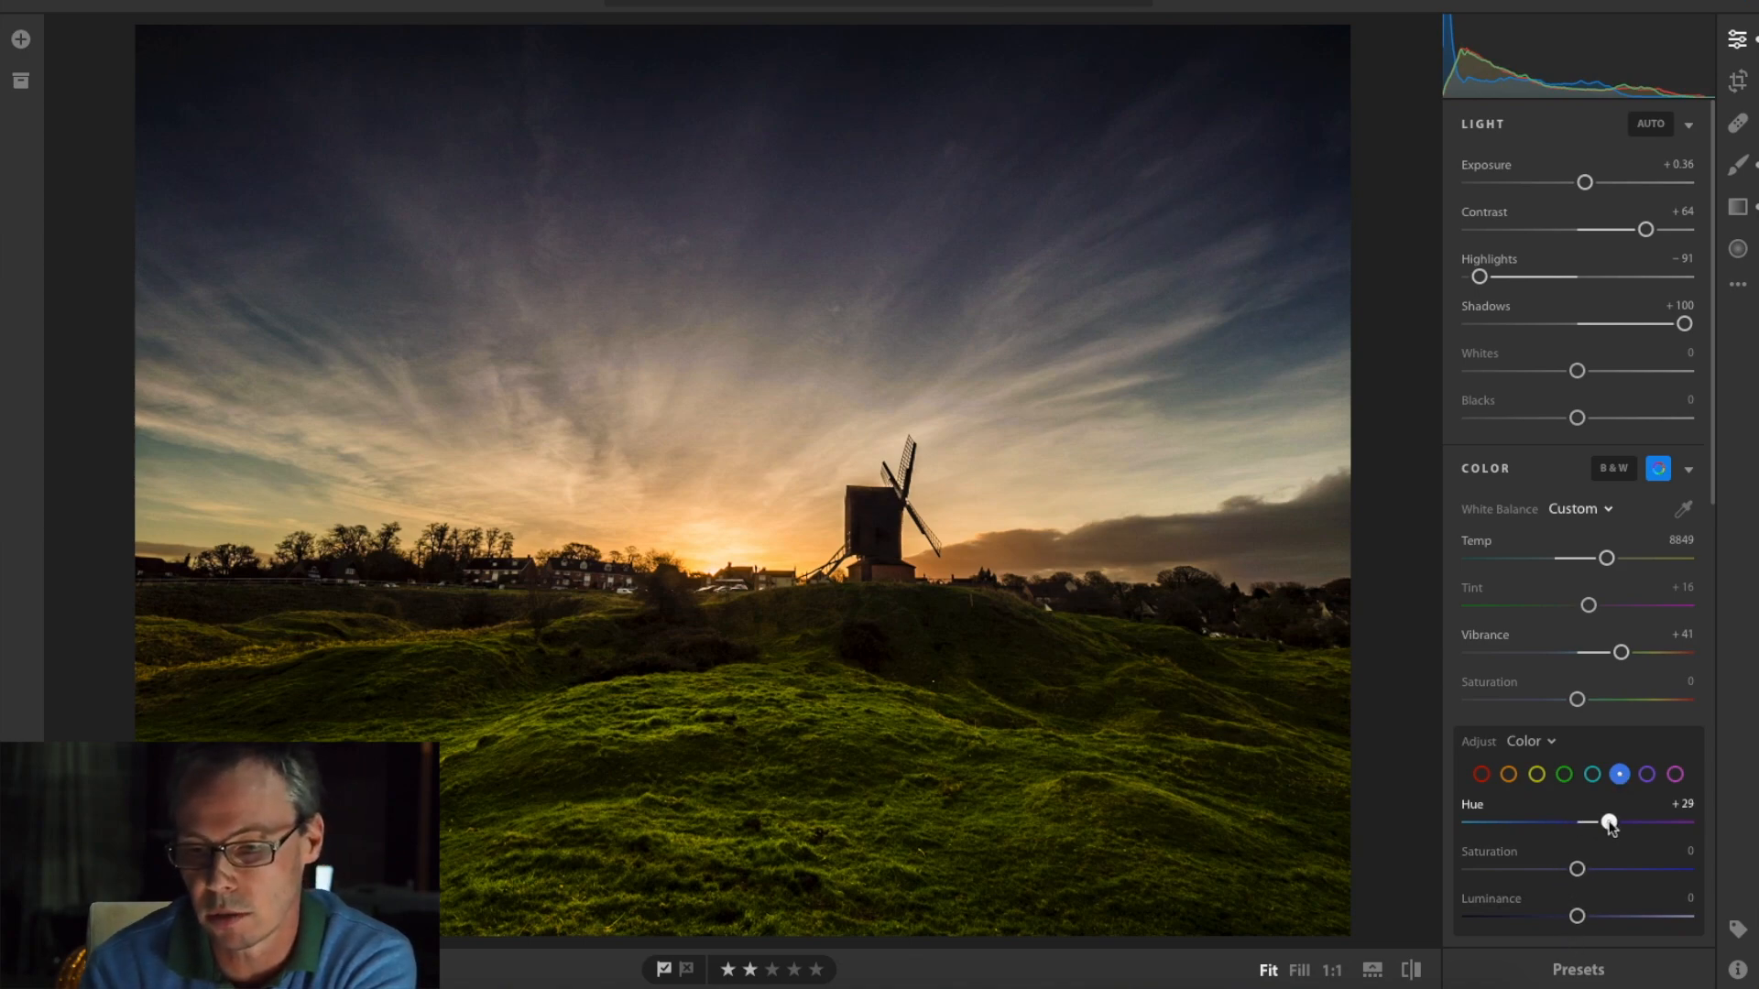
double_click(1589, 823)
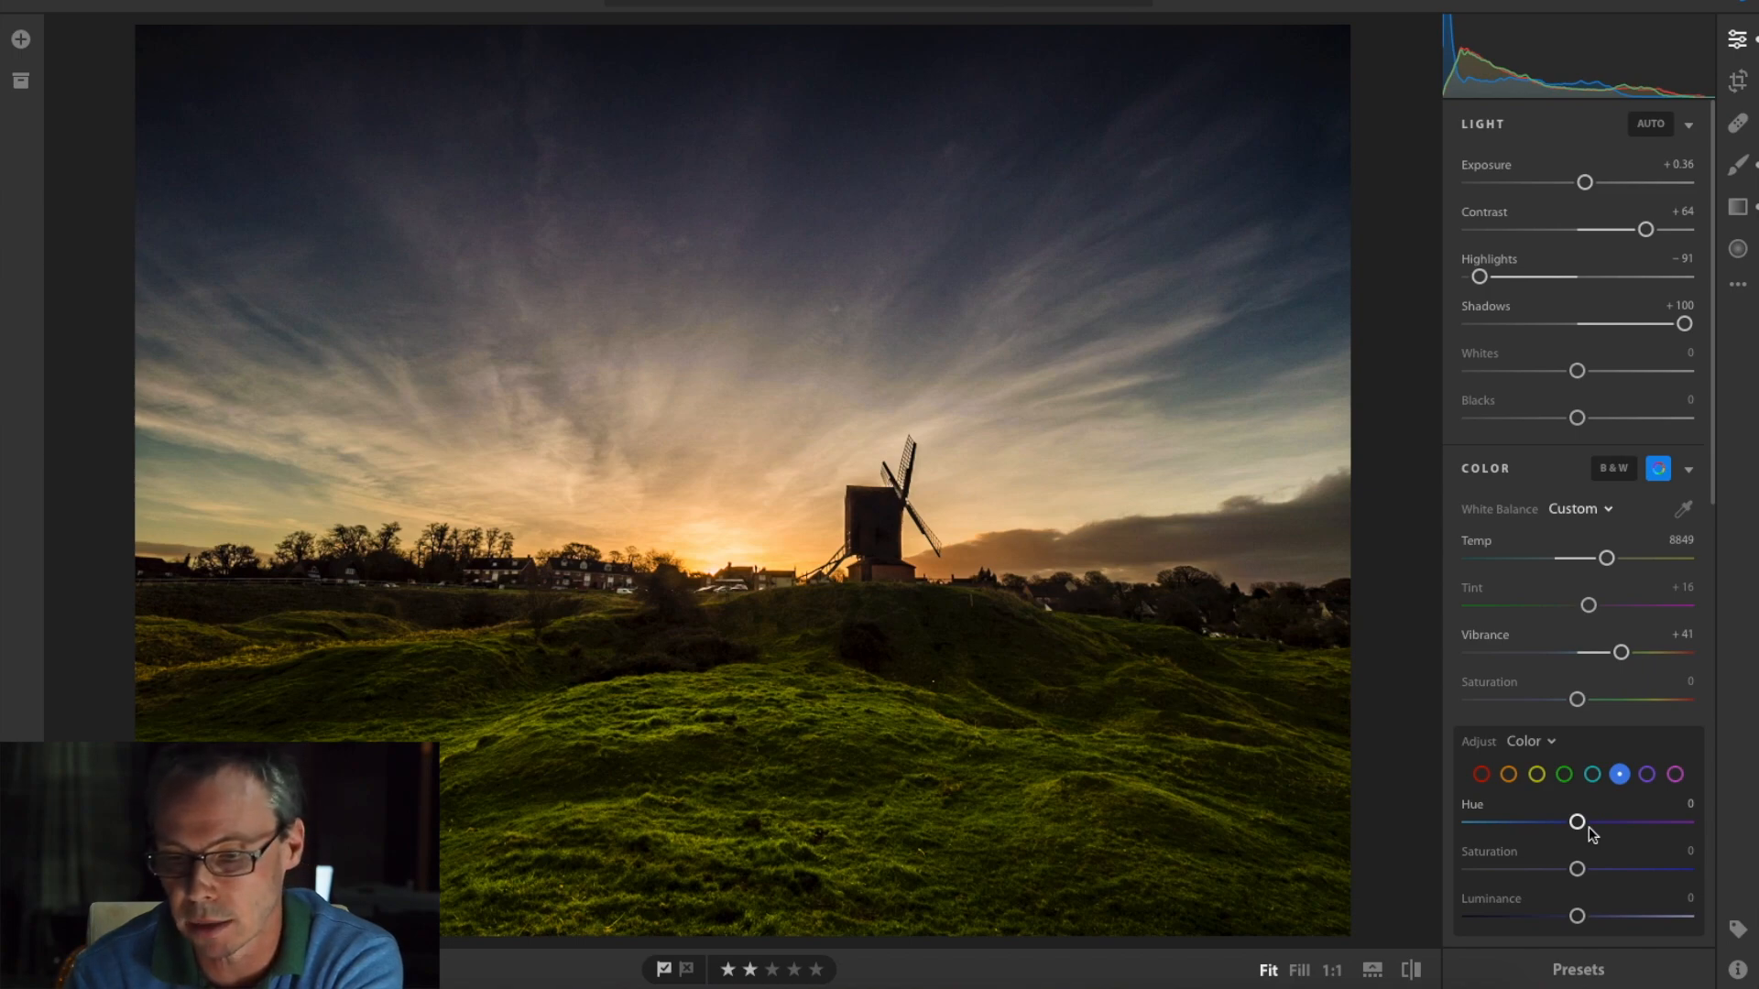
drag(1580, 822, 1590, 832)
double_click(1589, 829)
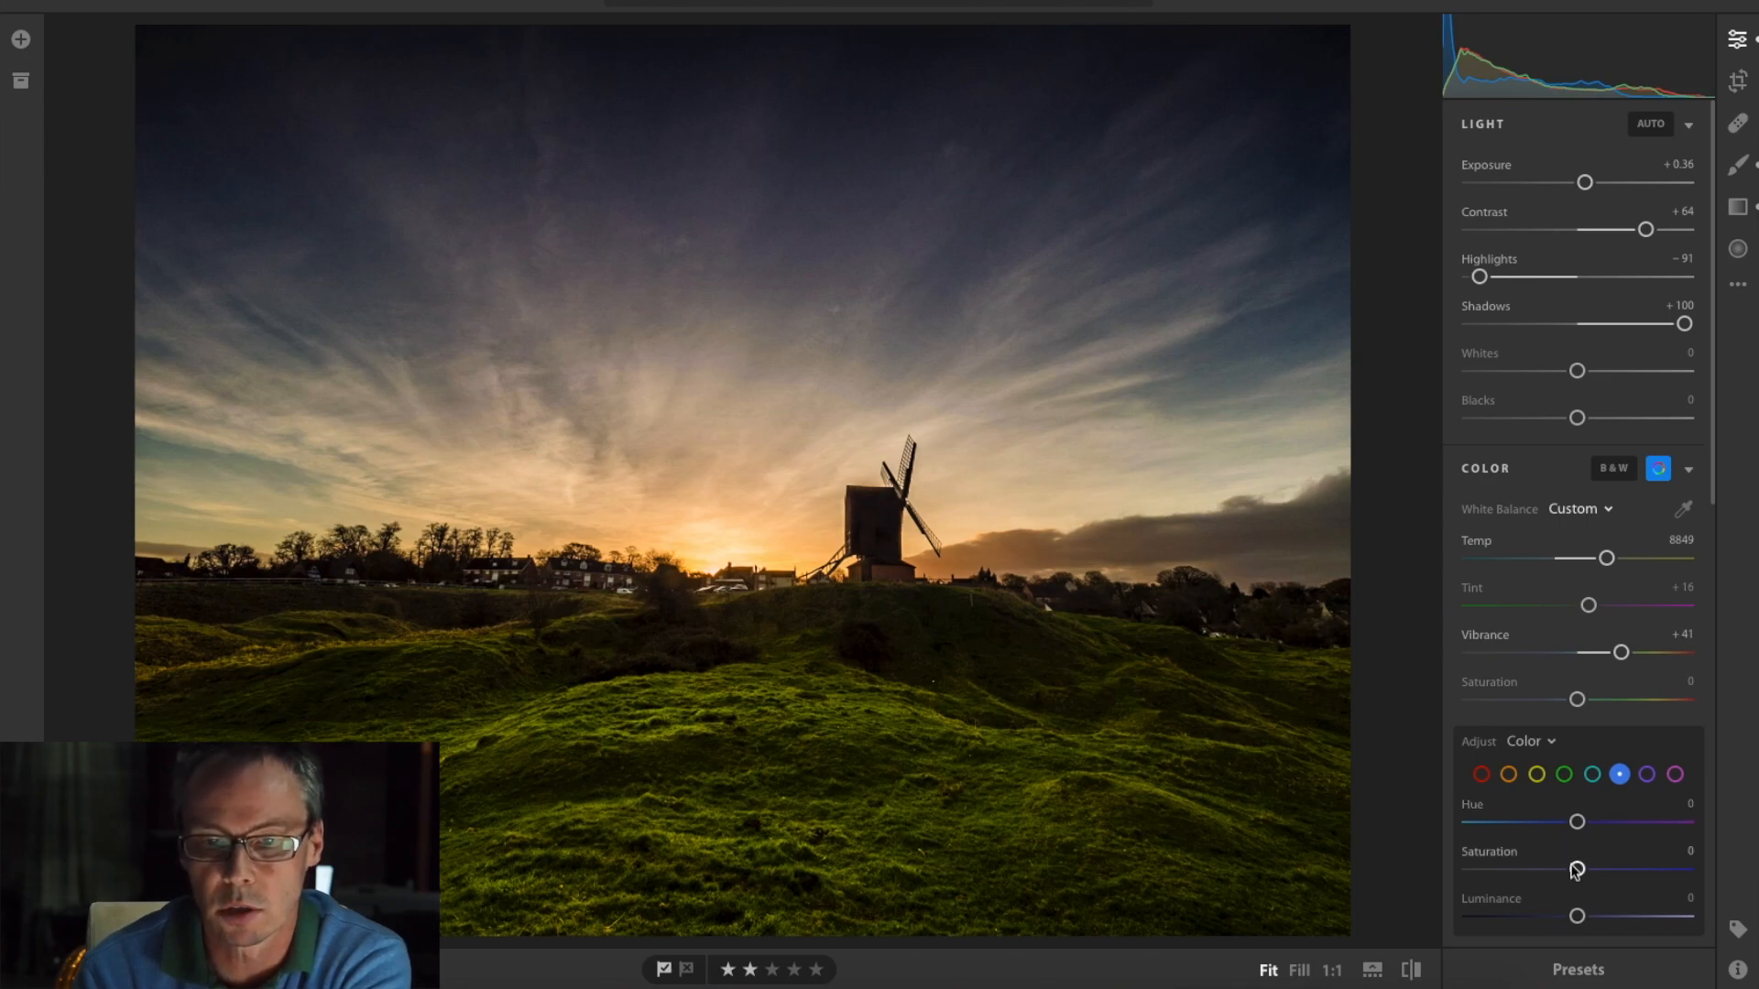
Mute and darken the blues in the sky with Saturation −18 and Luminance −47.
drag(1577, 869, 1559, 872)
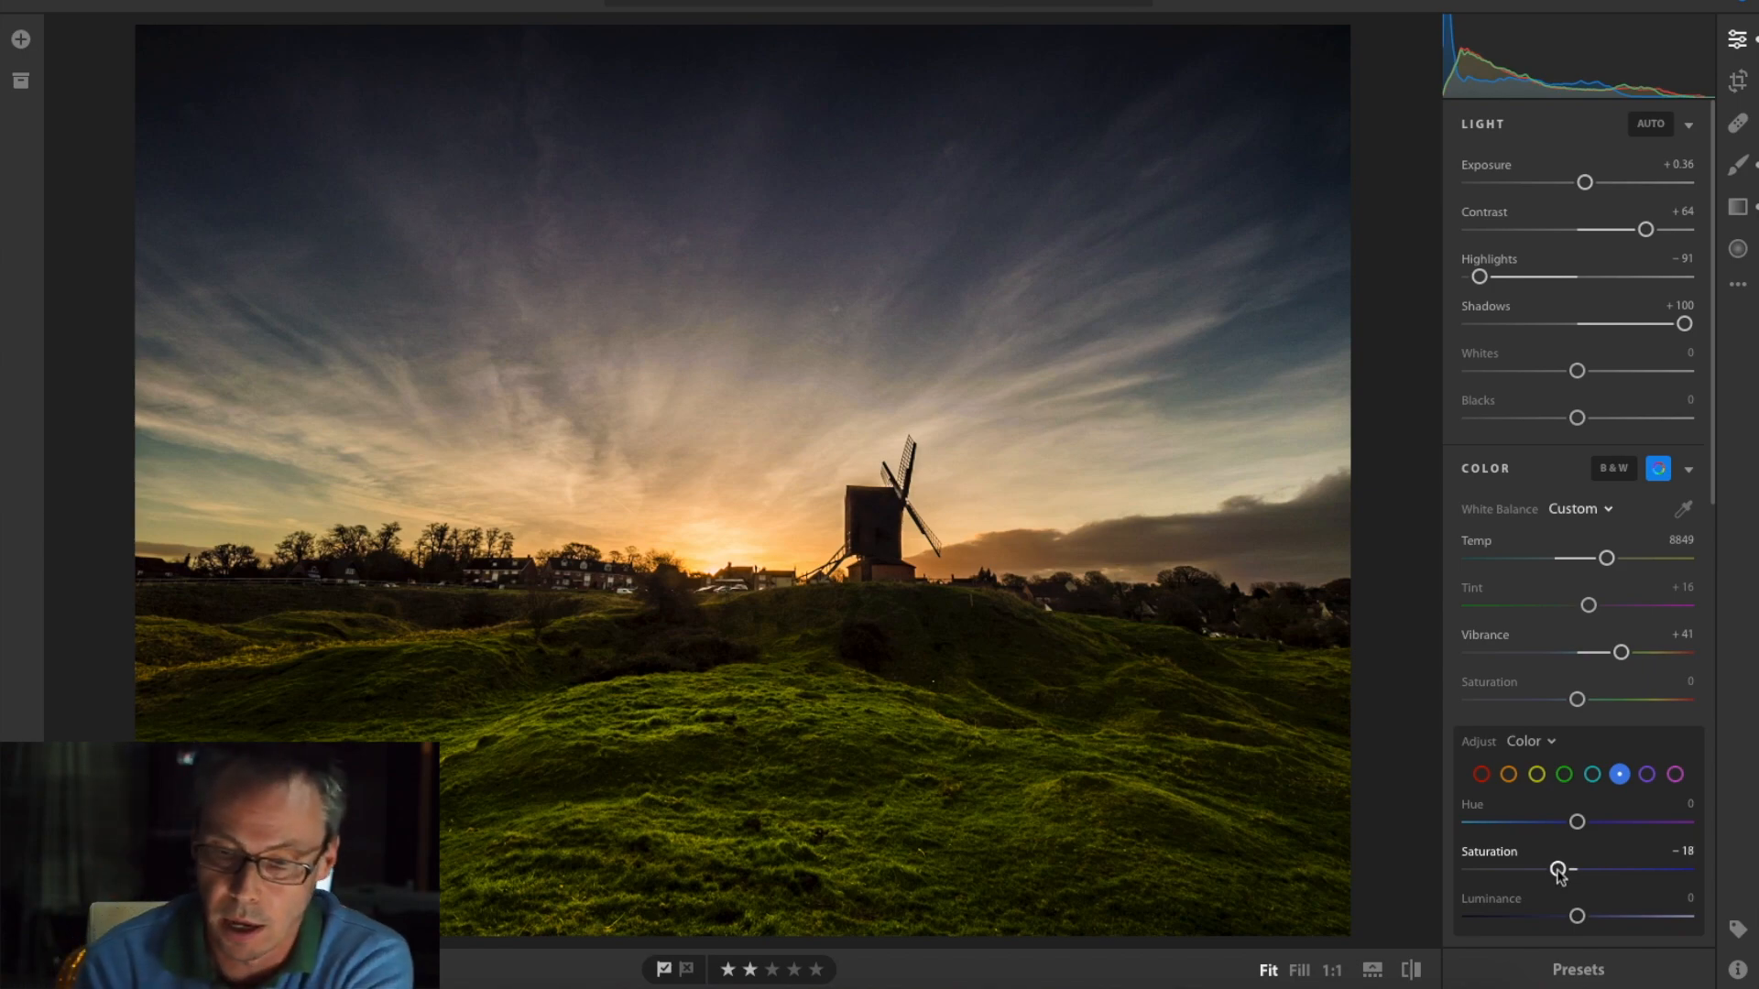
drag(1578, 918, 1538, 919)
mouse_move(1538, 922)
mouse_down()
mouse_move(1559, 920)
mouse_move(1492, 918)
mouse_move(1526, 916)
mouse_up()
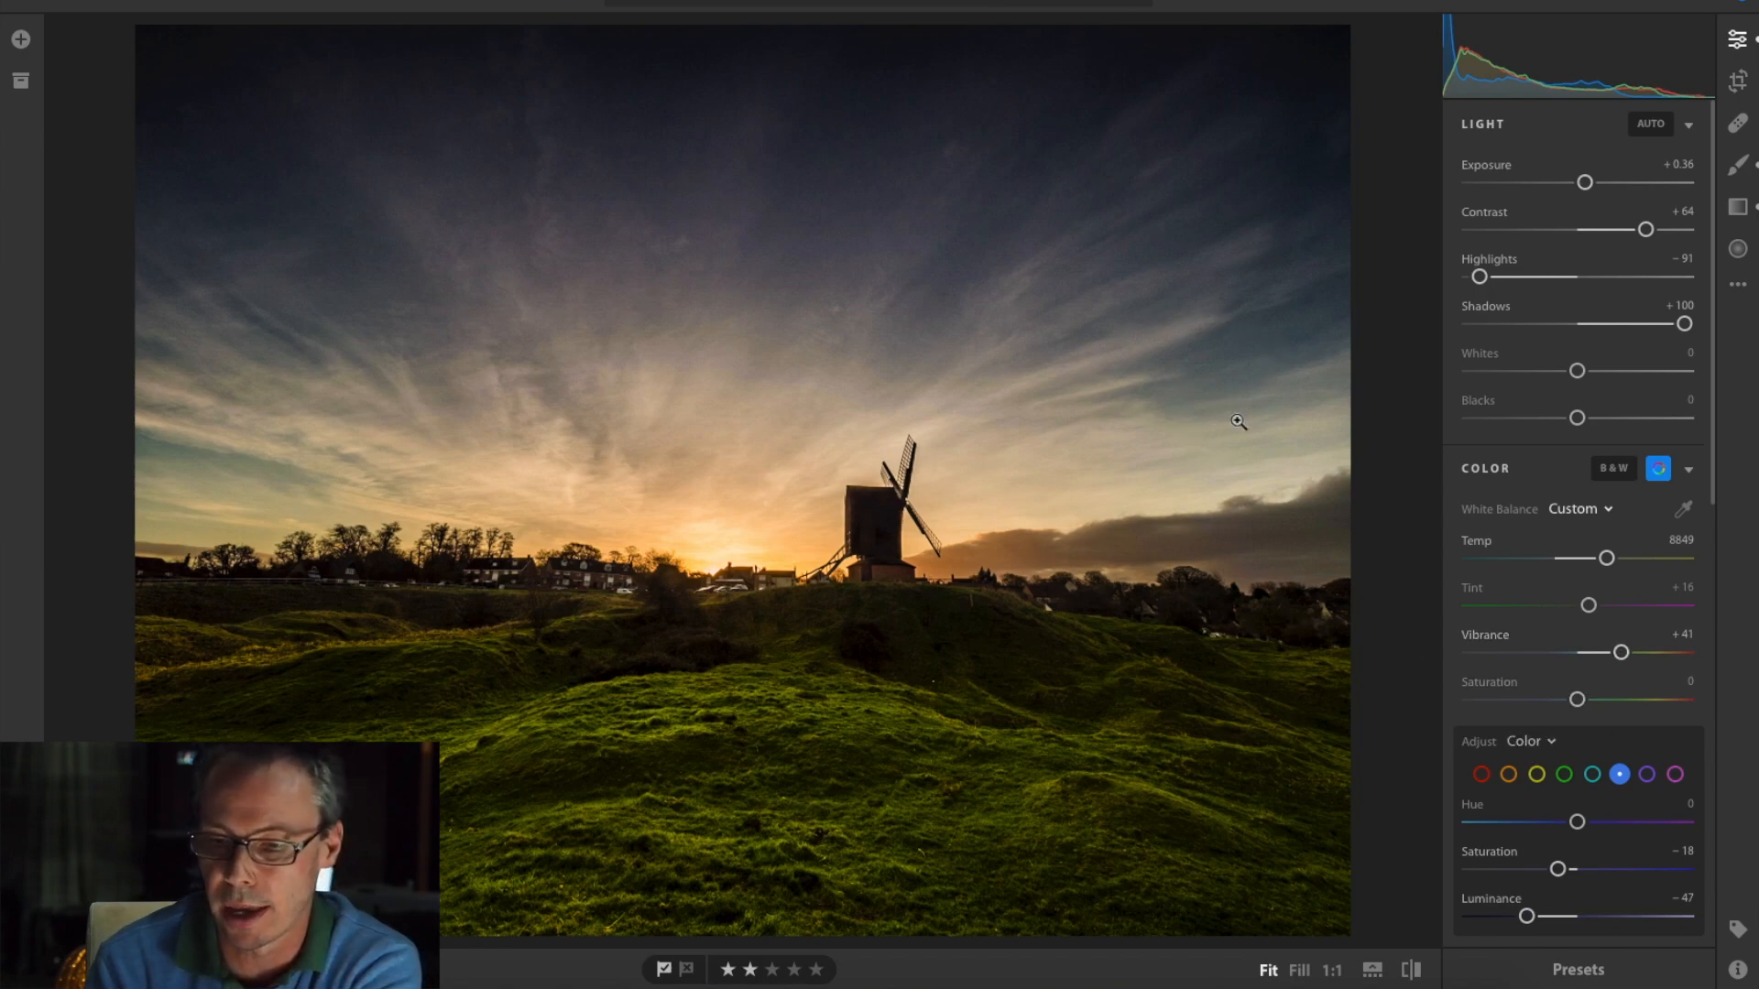
Shift the aqua range toward blue with Hue +69, Saturation −34 and Luminance −30.
click(1592, 774)
drag(1577, 825, 1650, 822)
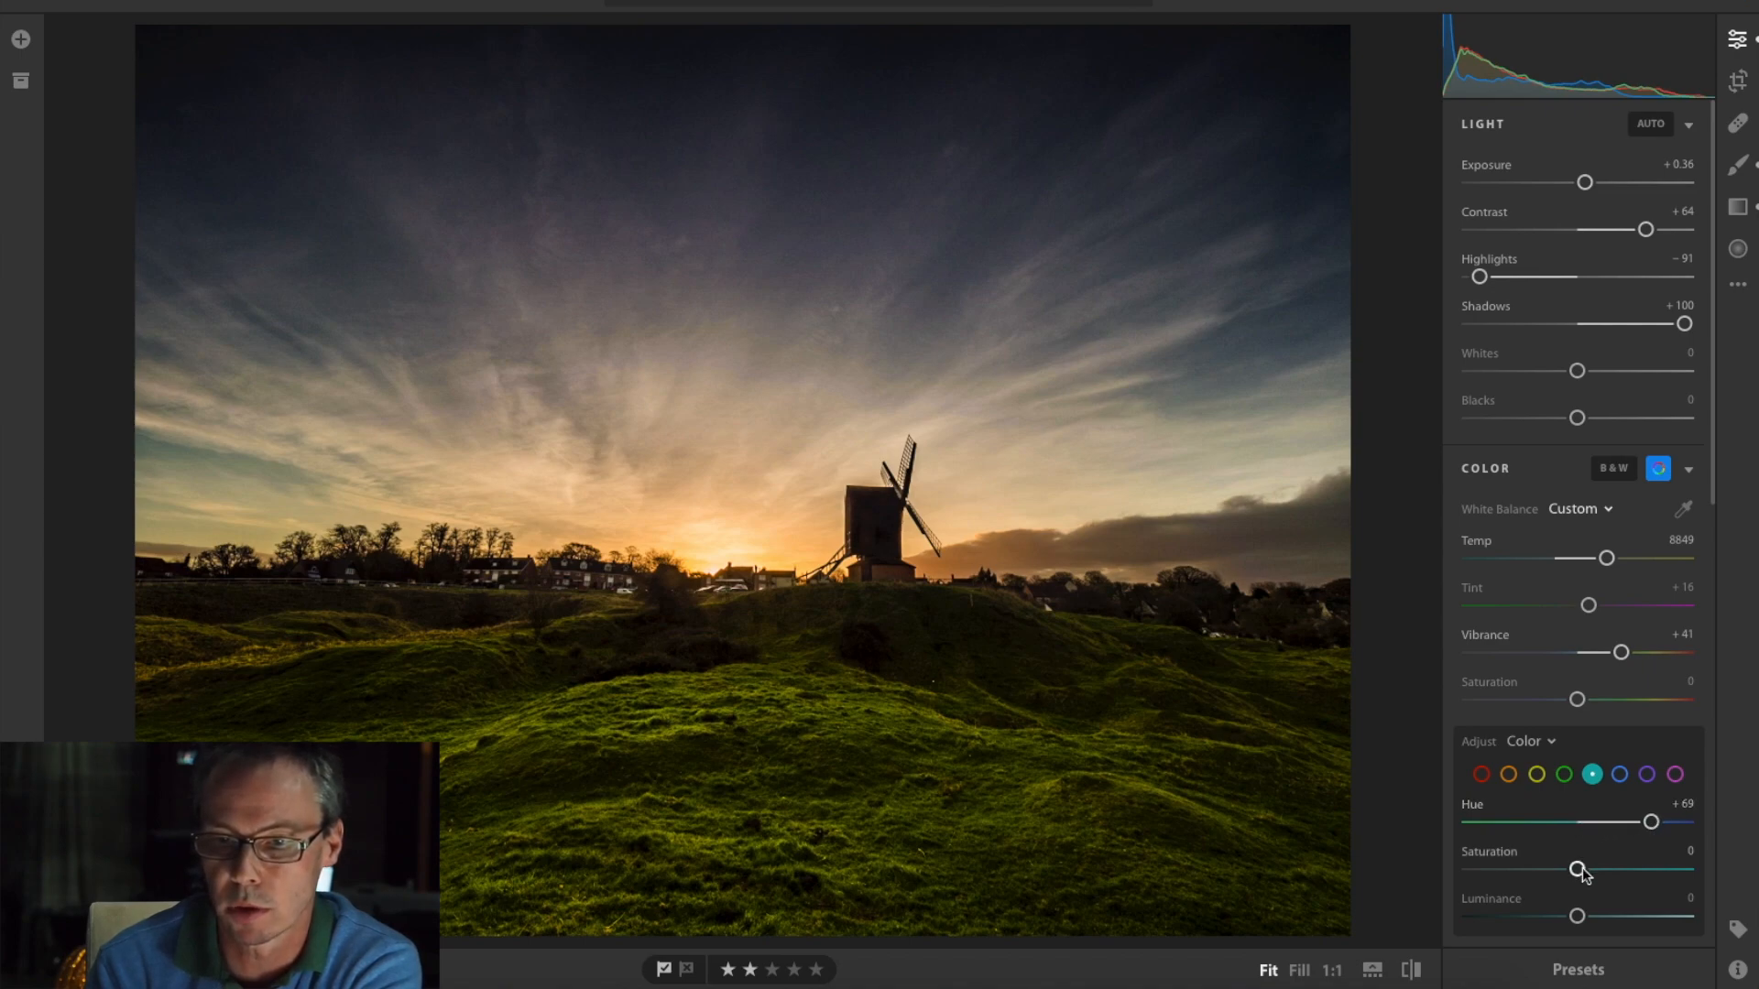
drag(1577, 870, 1545, 919)
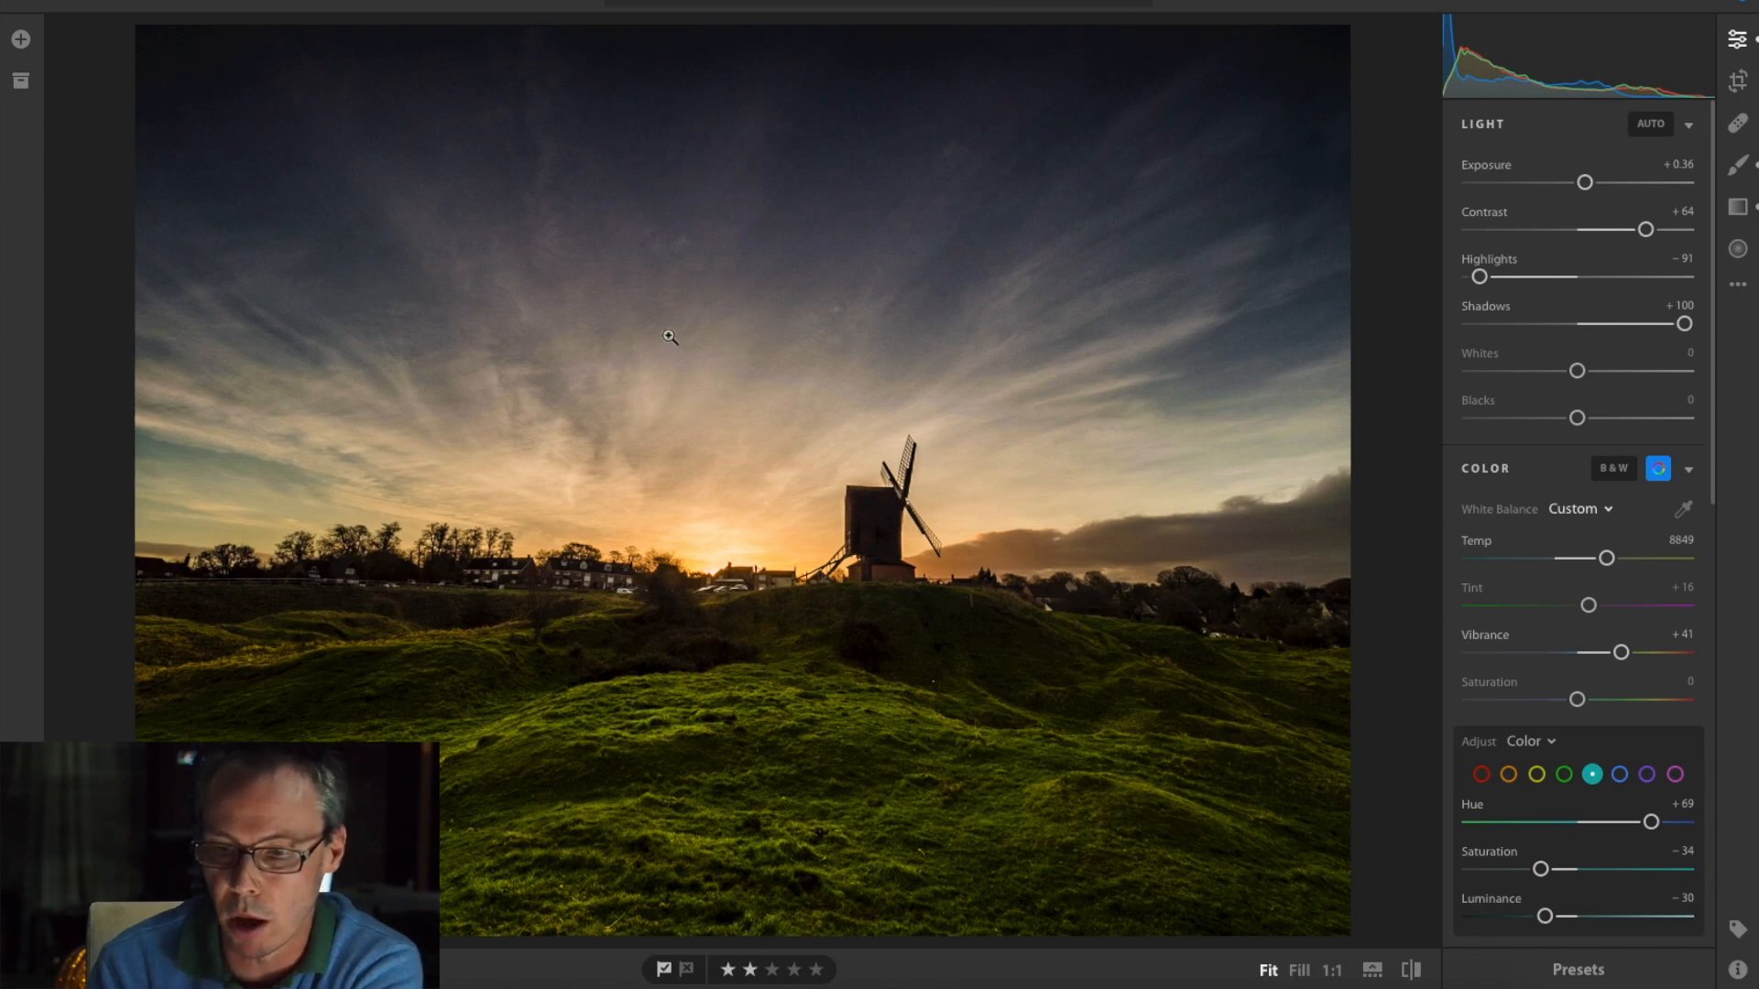
Adjust the yellow range to Hue −21 and Saturation −47.
click(1535, 777)
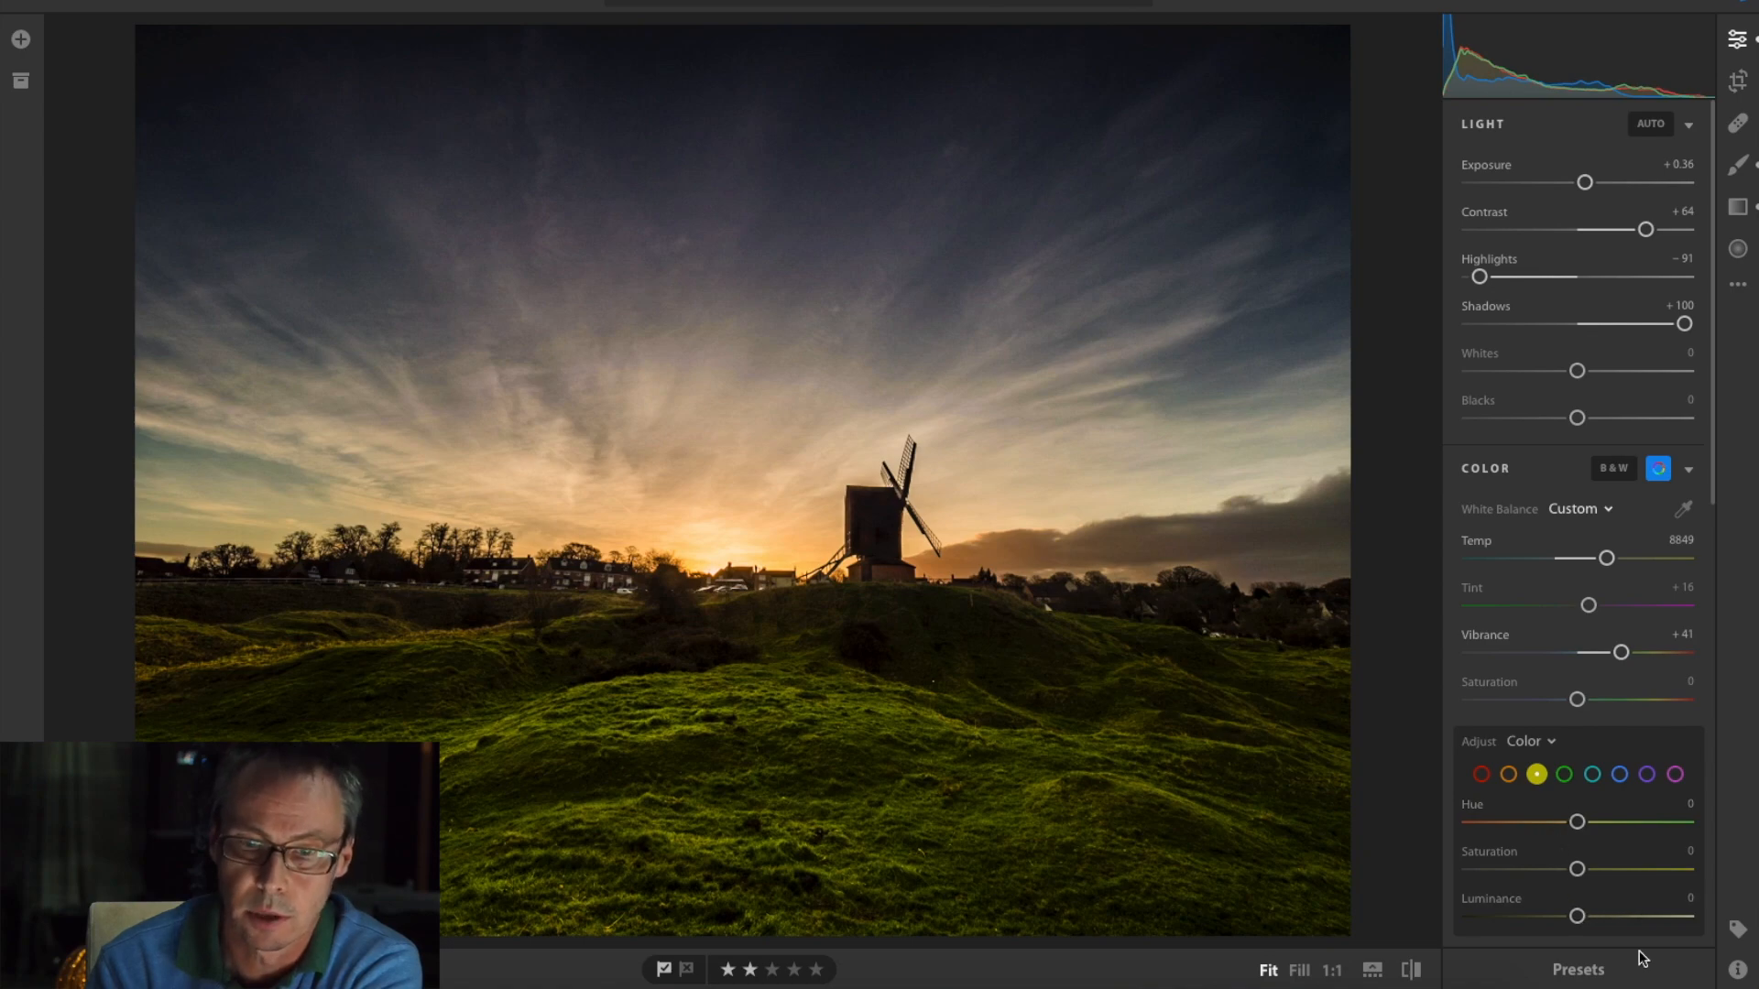
mouse_move(1576, 823)
mouse_down()
mouse_move(1537, 831)
mouse_move(1574, 831)
mouse_move(1554, 833)
mouse_up()
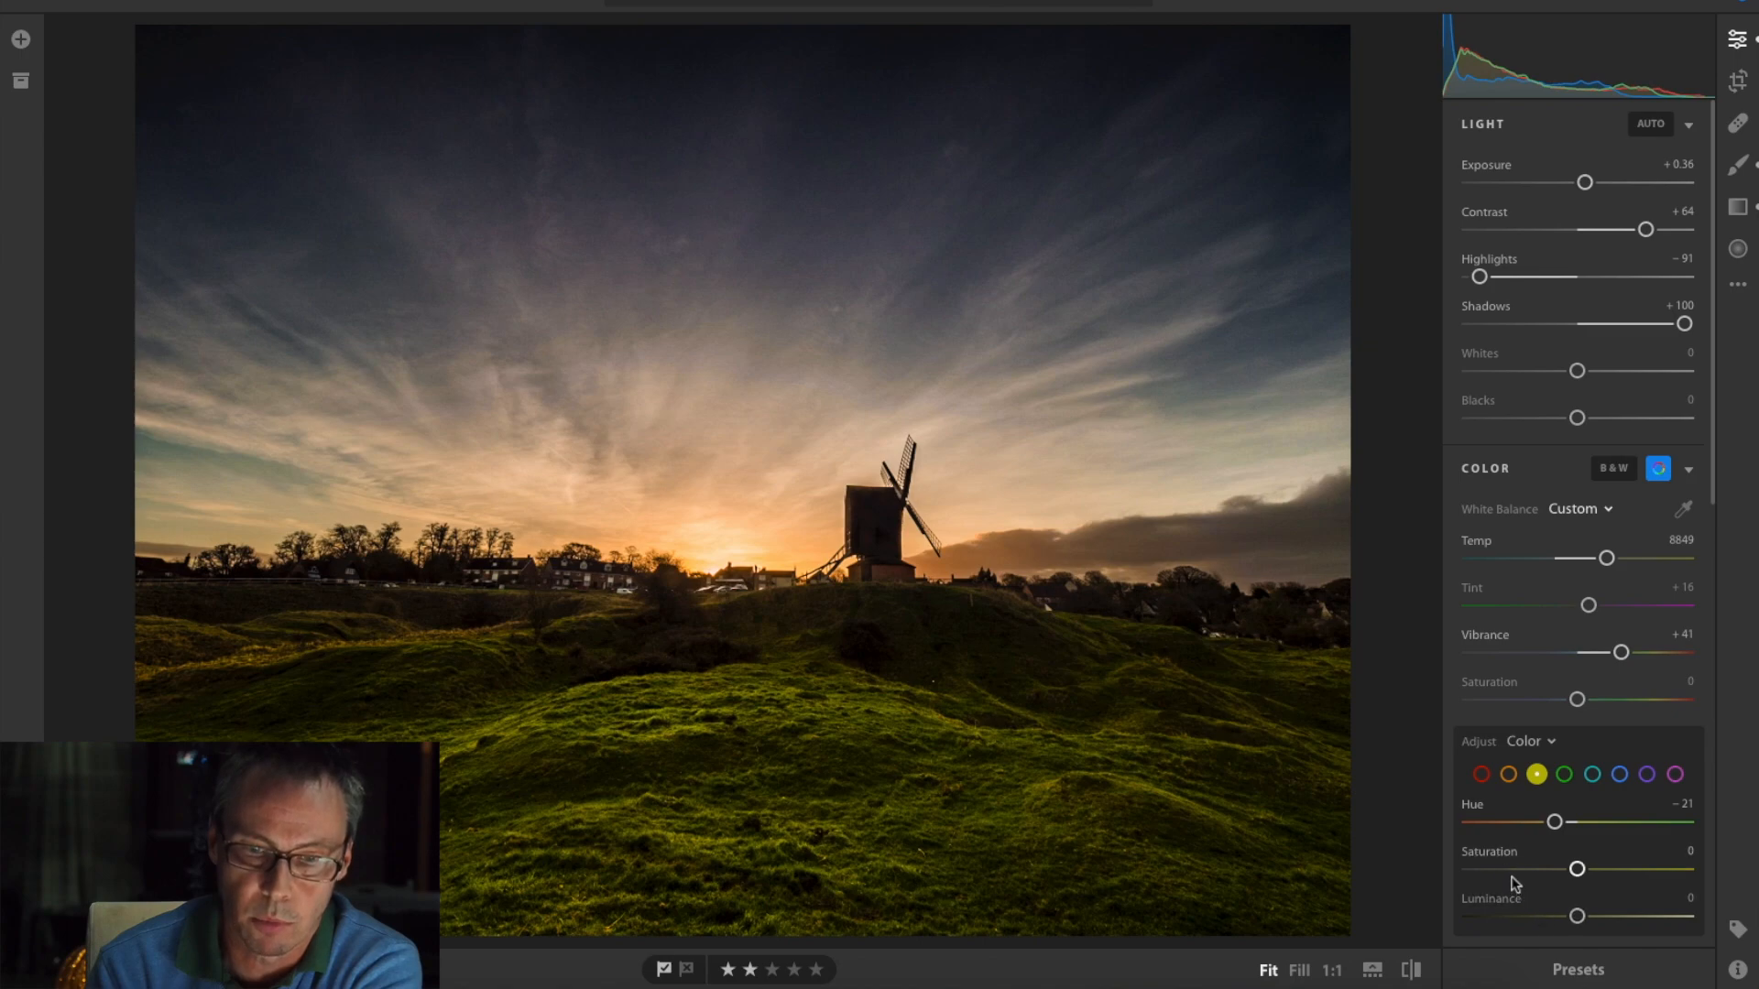
drag(1578, 870, 1526, 870)
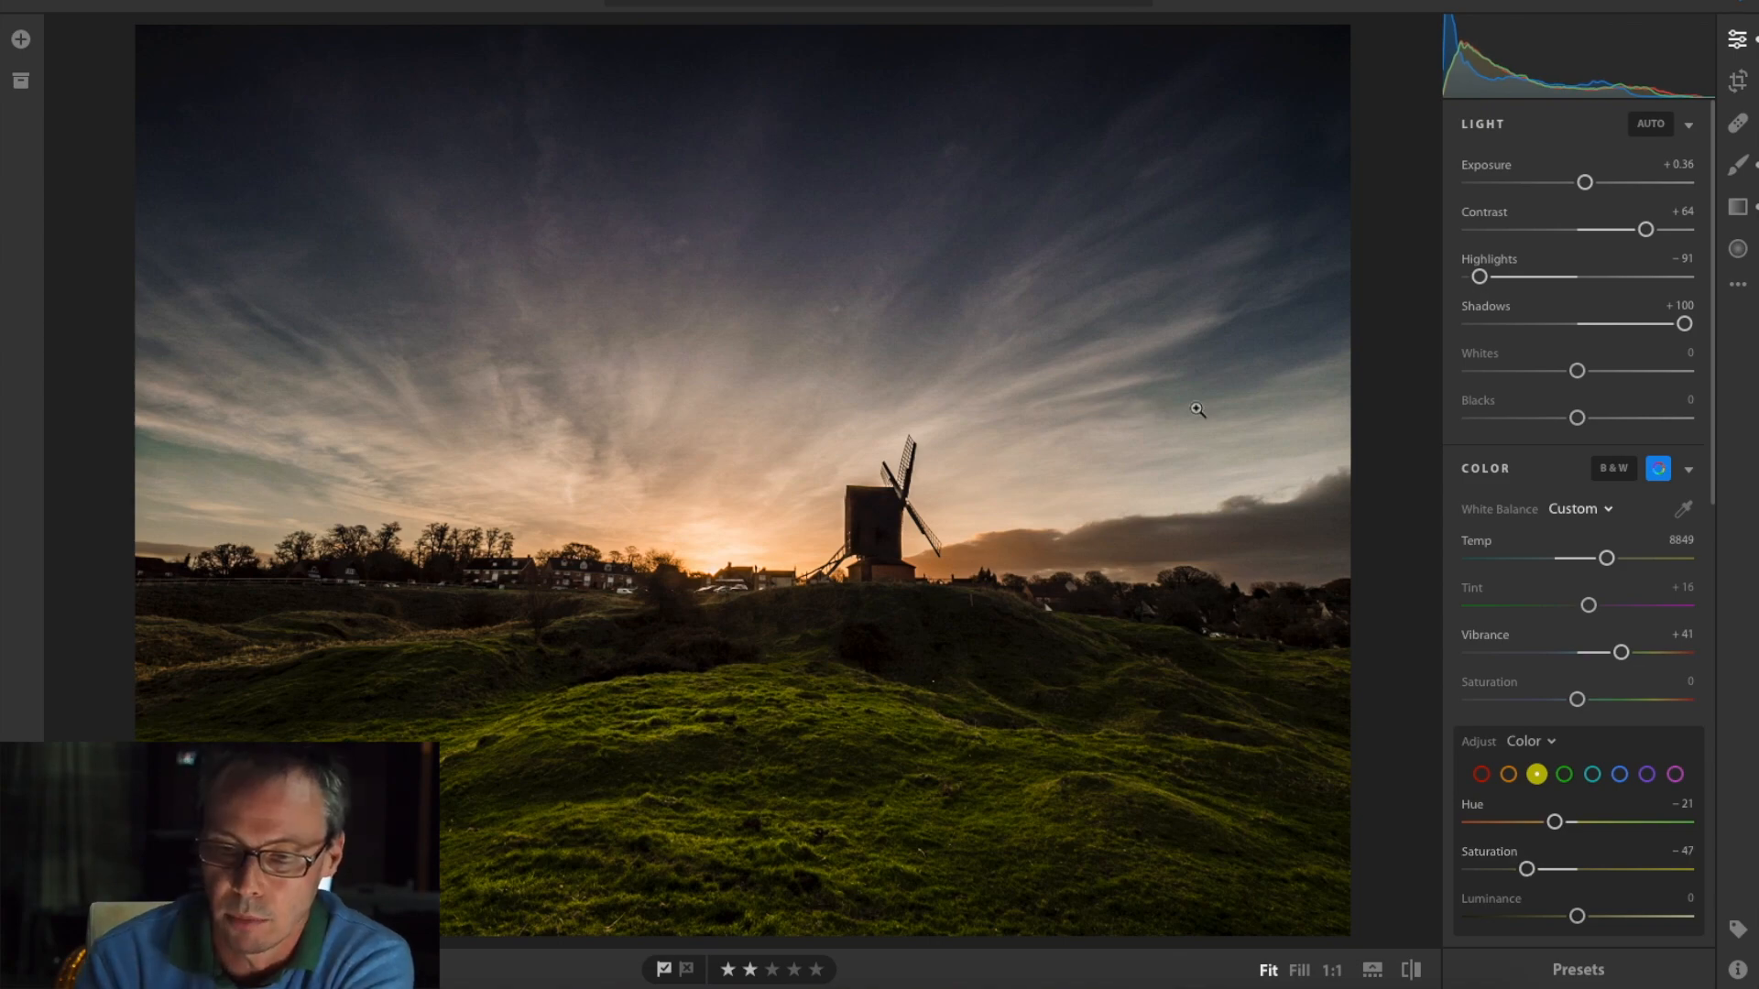
Strengthen the orange sunset glow with orange Saturation +37 and Luminance −13.
click(1508, 773)
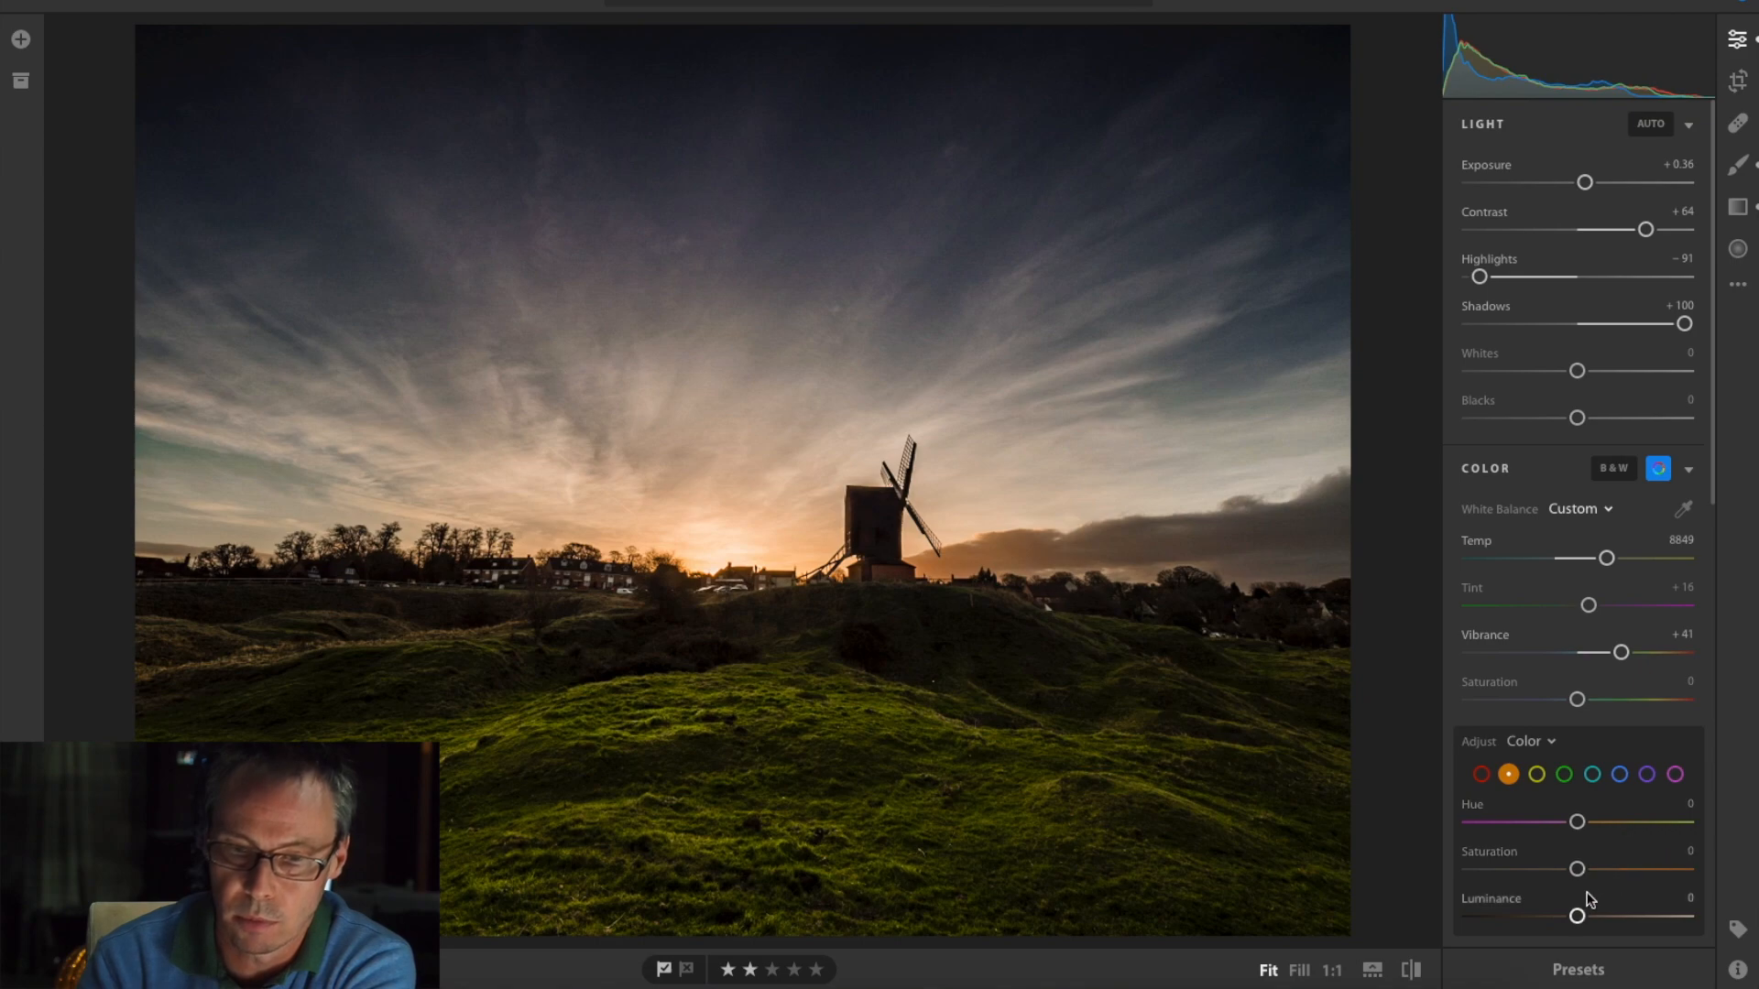
drag(1578, 873, 1556, 923)
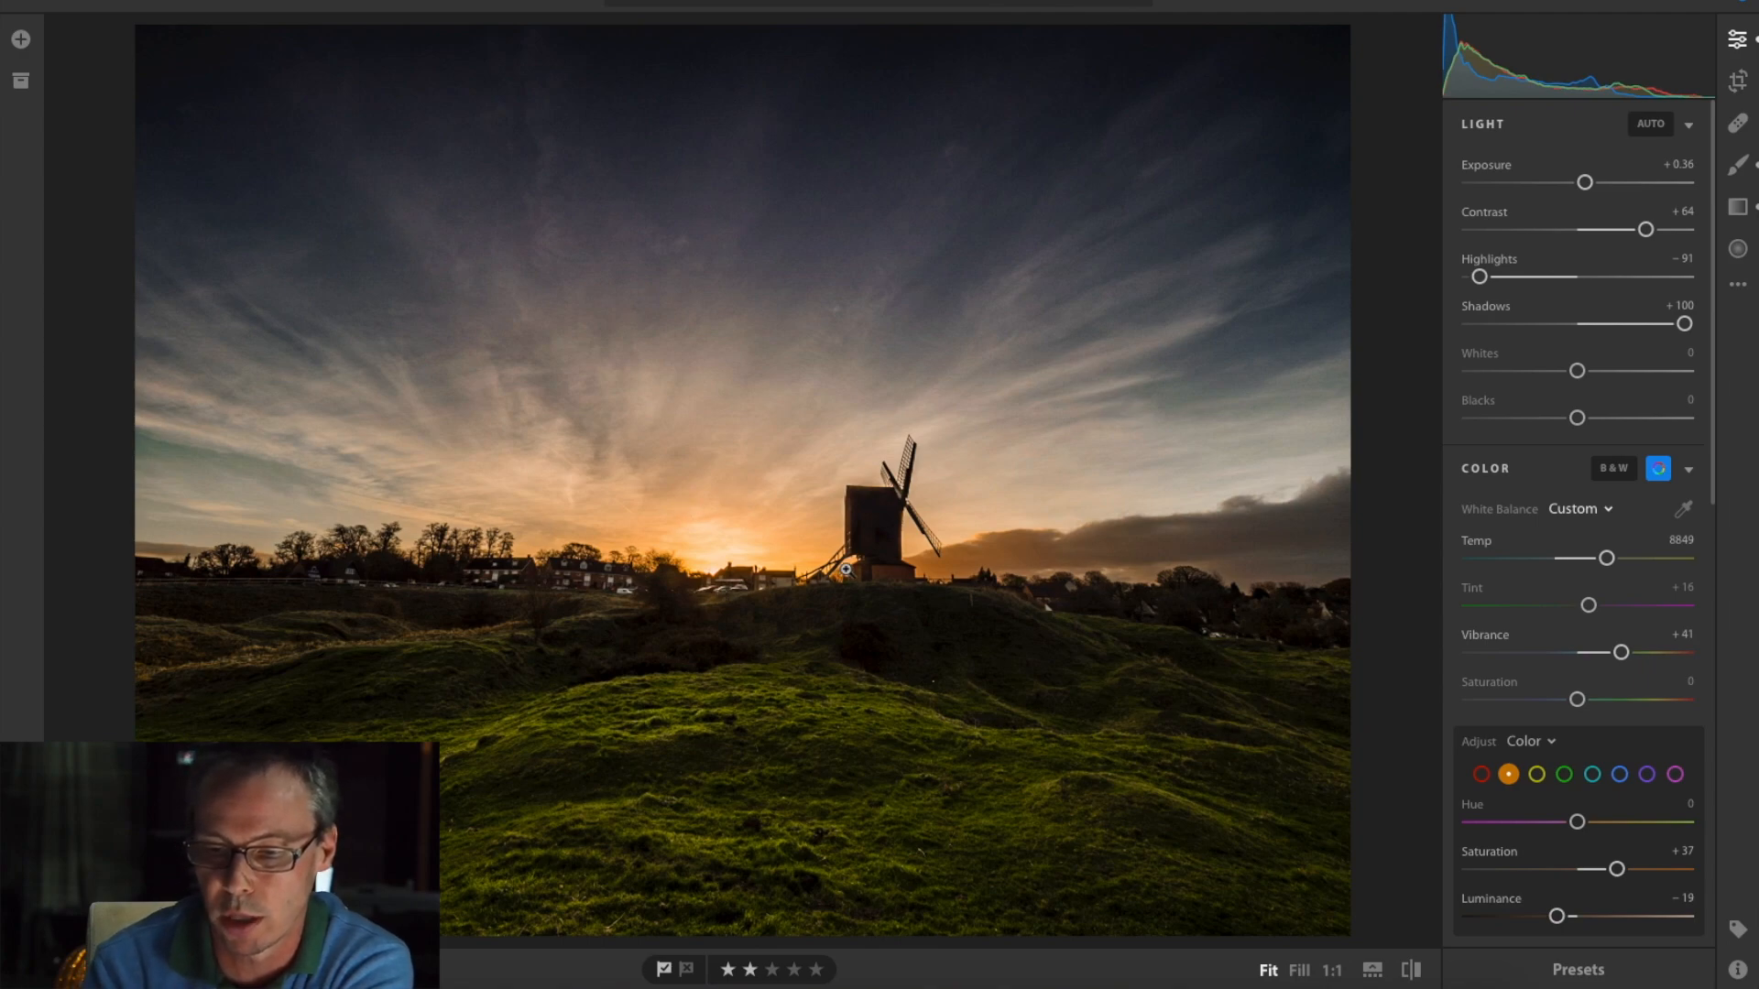
drag(1558, 917, 1518, 917)
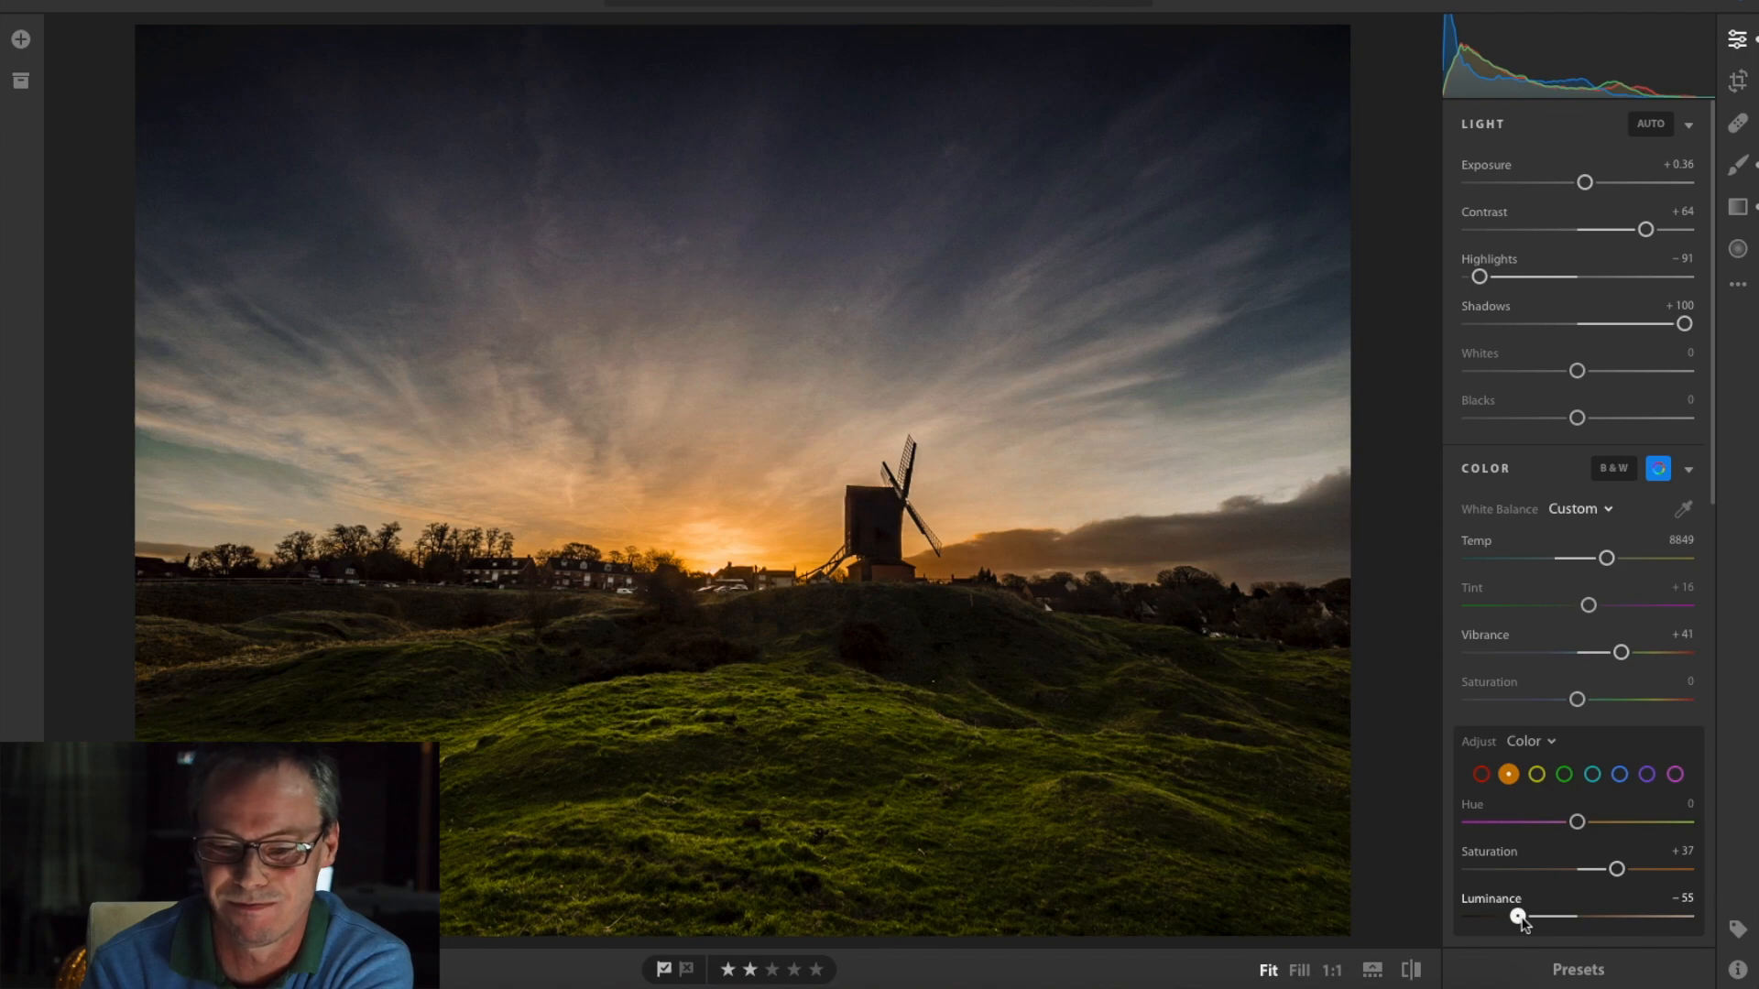
drag(1524, 918, 1567, 918)
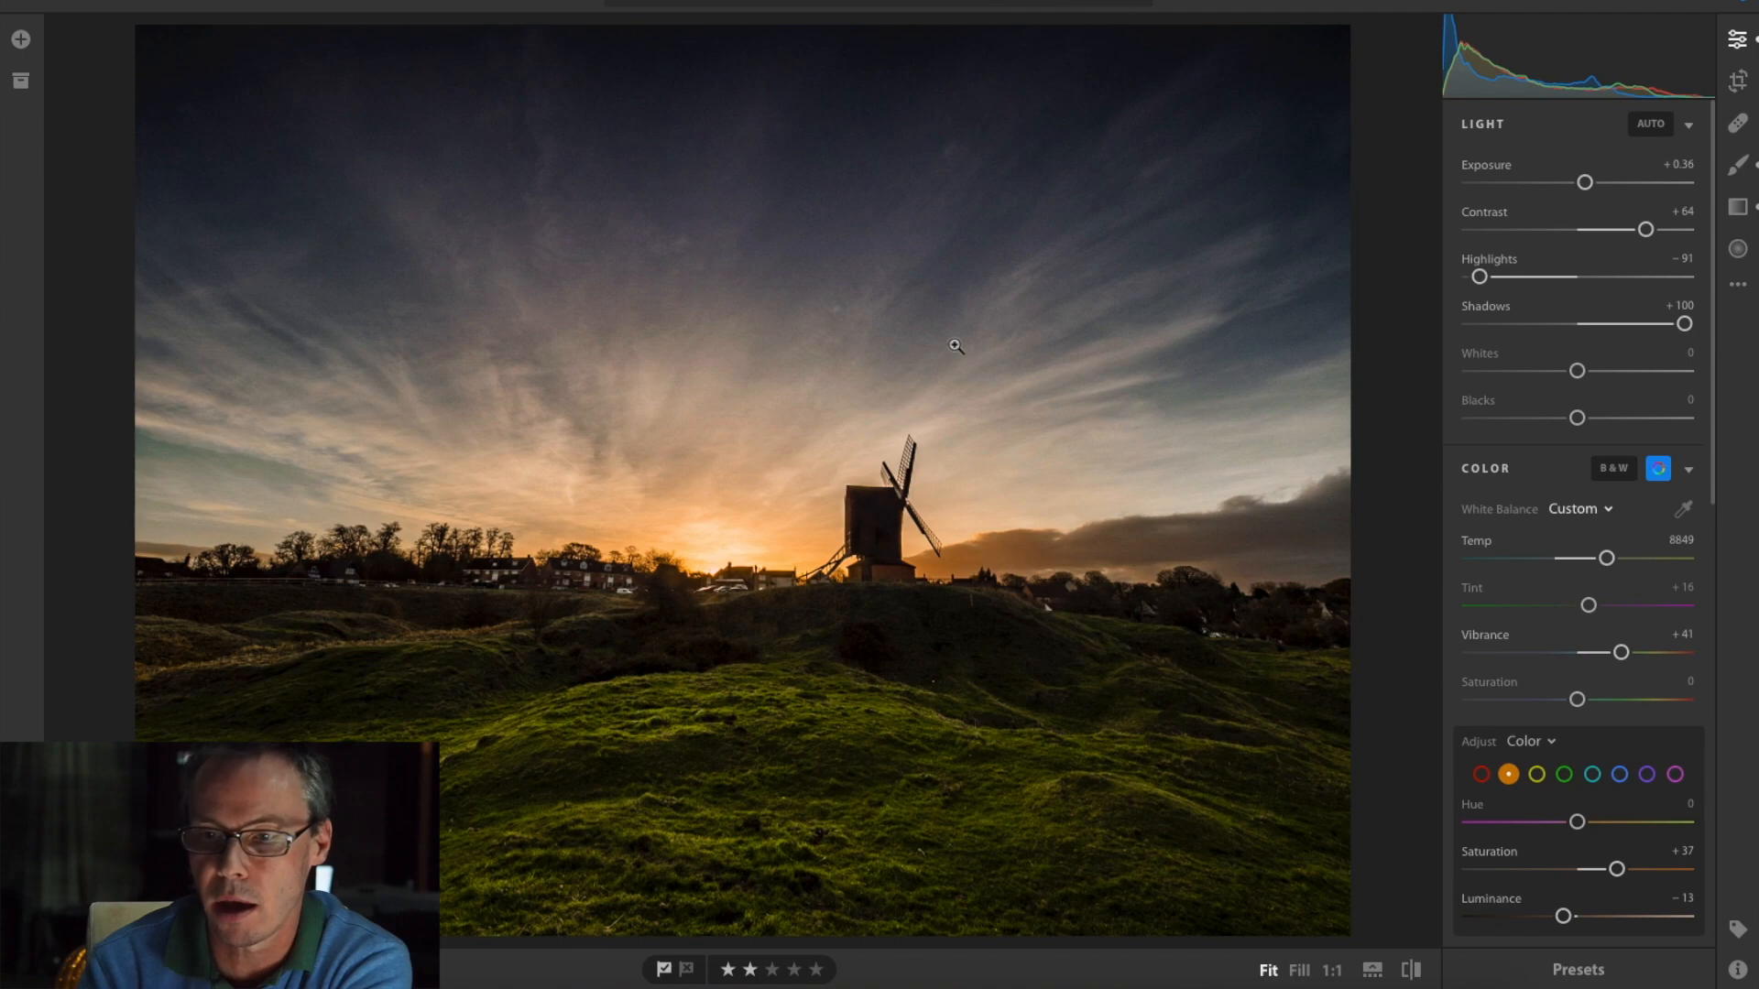
Hide the editing controls and compare the edited photo with its original version.
click(1737, 38)
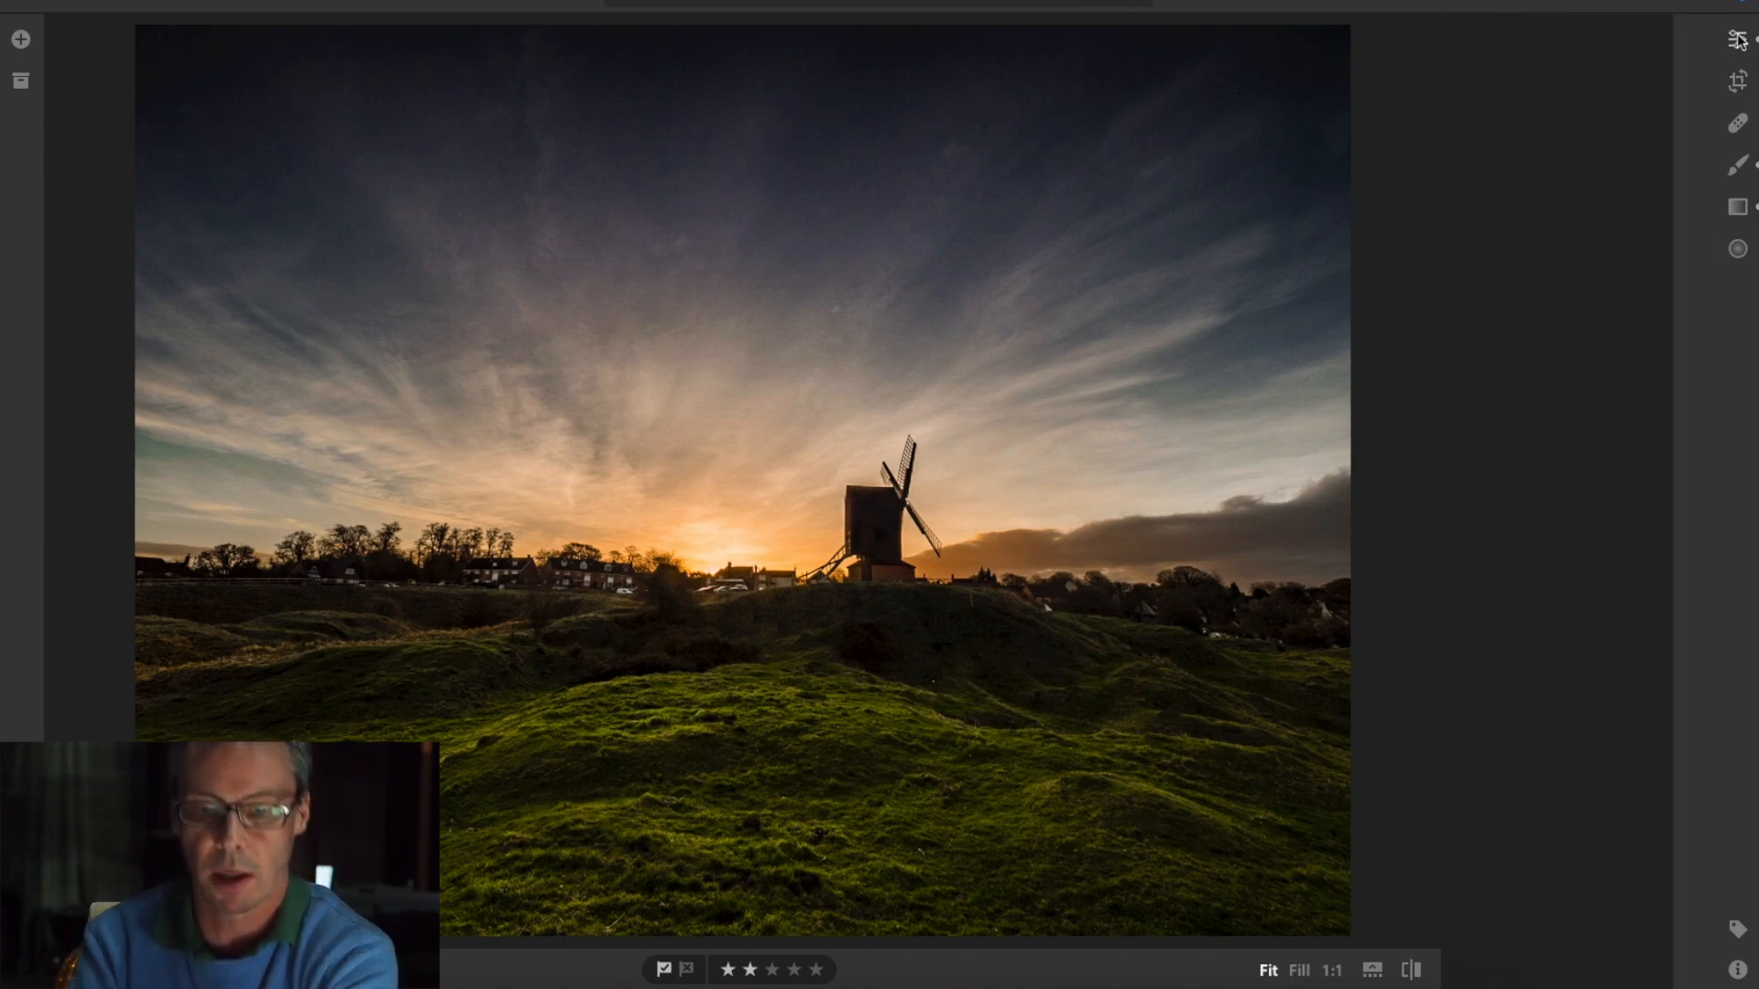
key(slash)
key(slash)
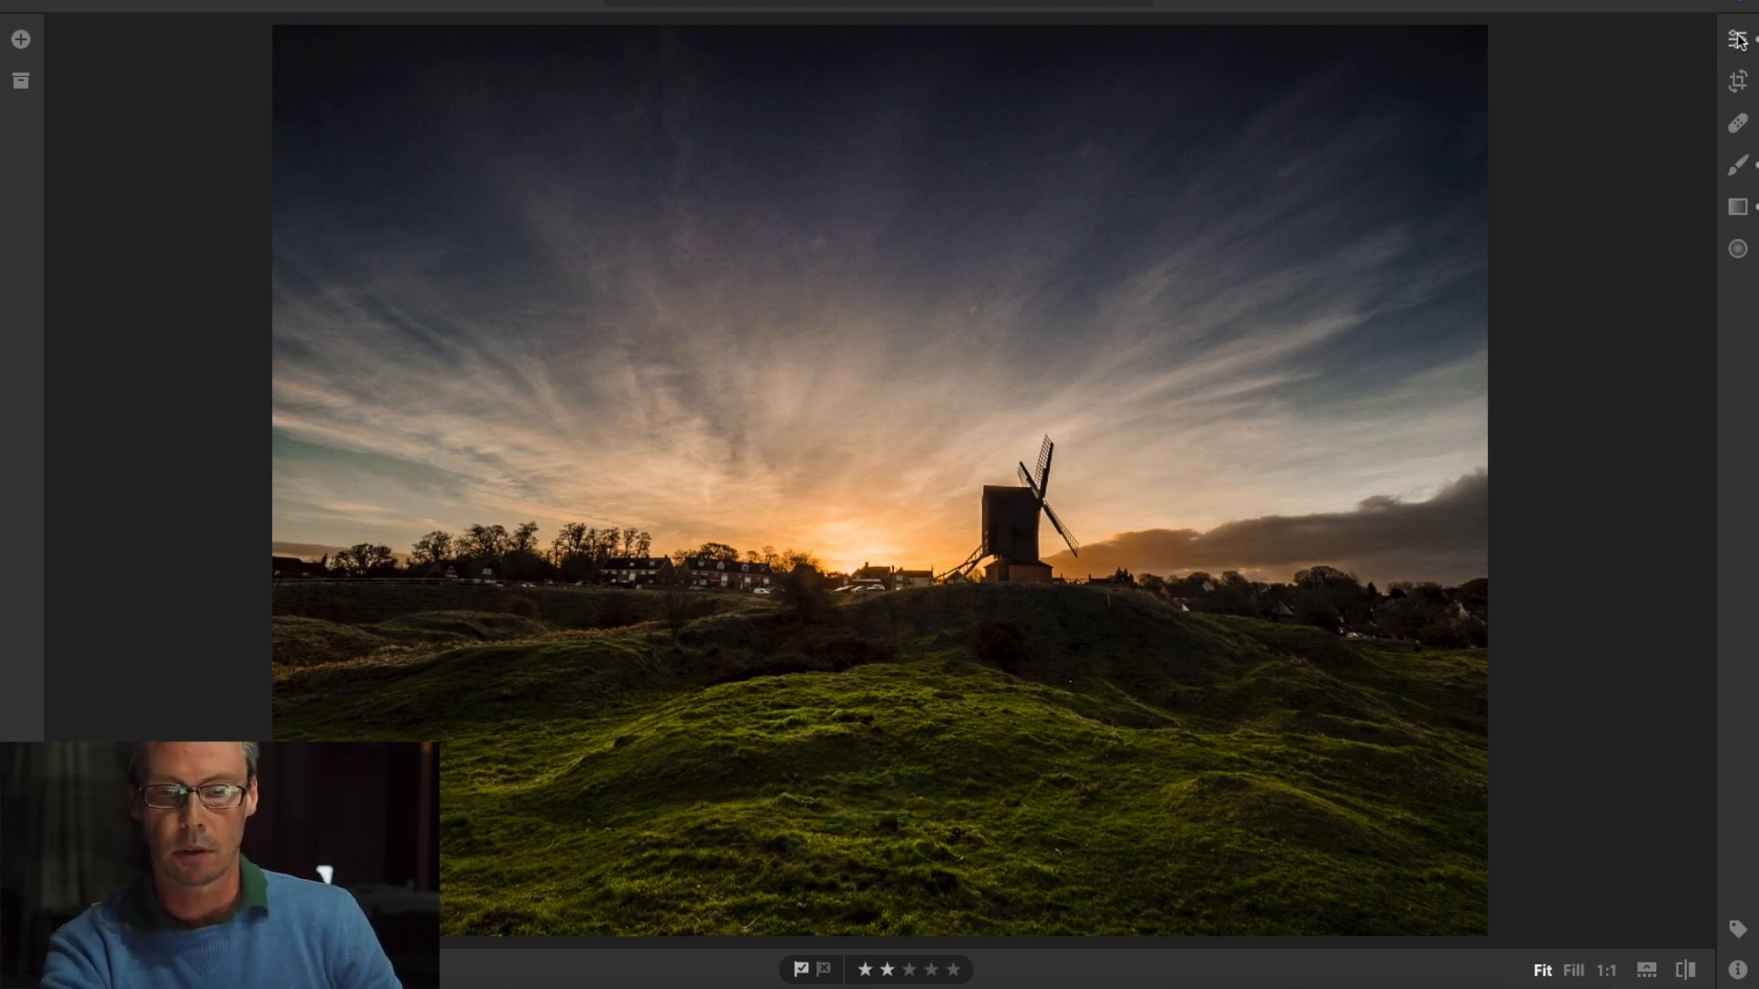
key(backslash)
key(backslash)
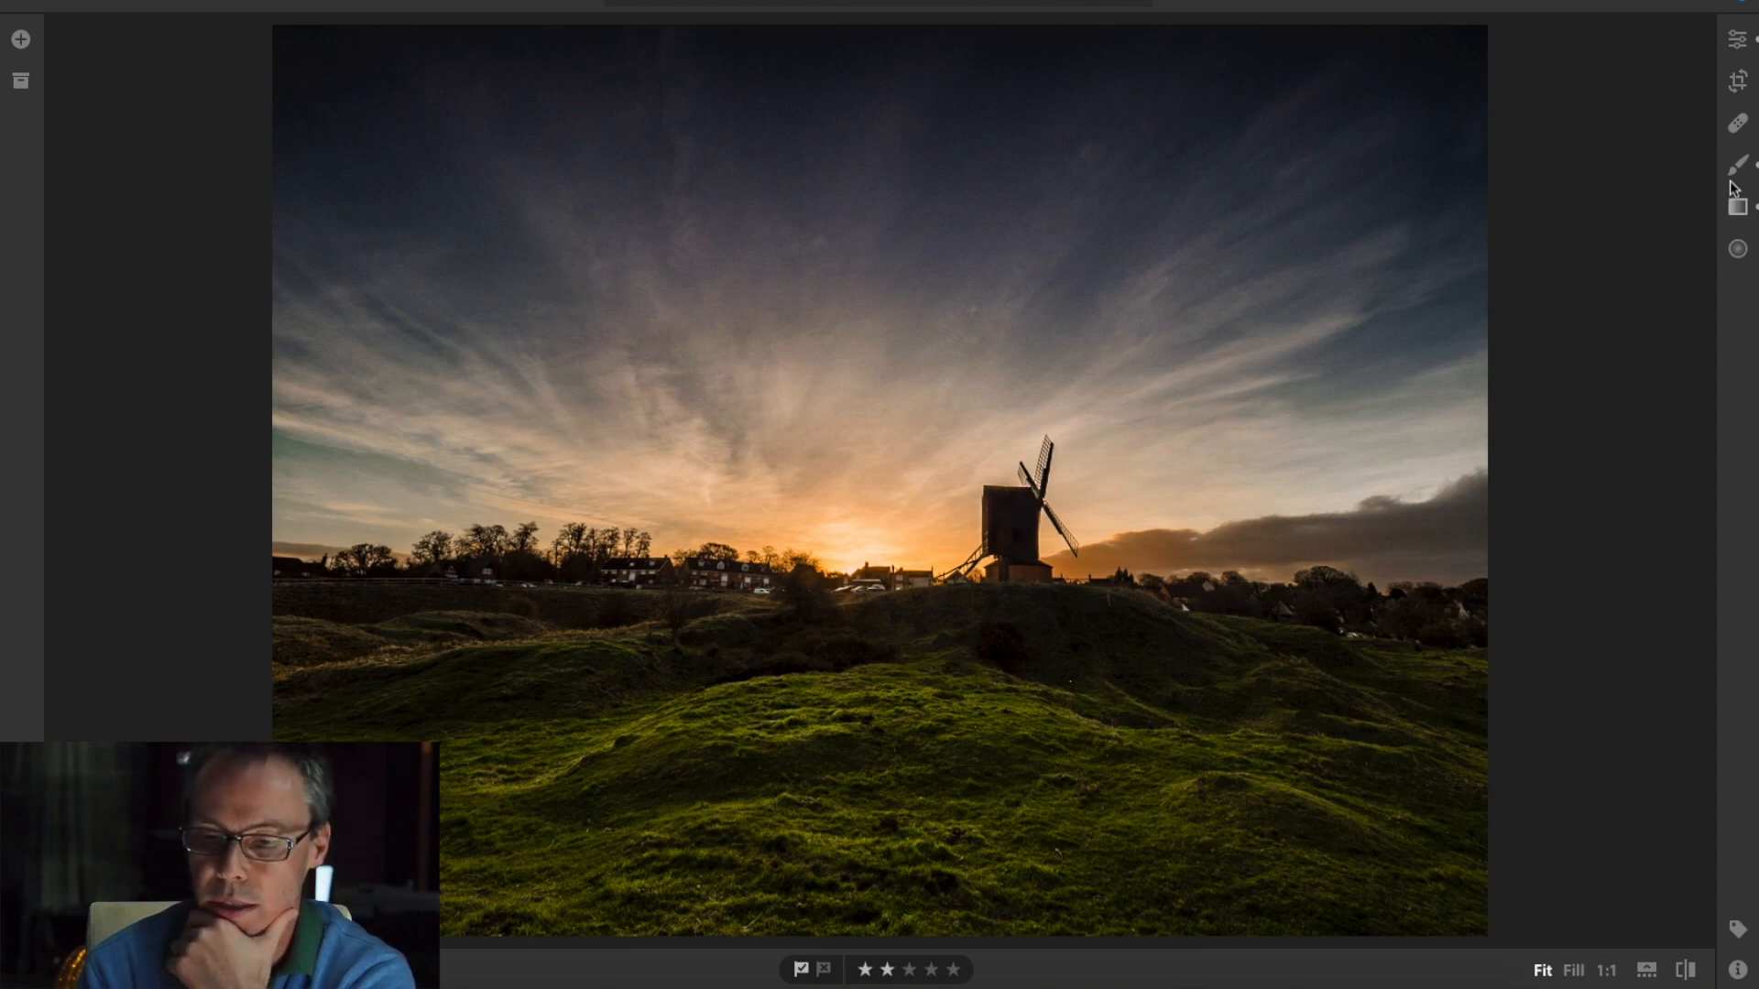
Set the photo's Sharpening to 51 and limit it to the edges with Masking at 90, using the mask preview.
click(1737, 45)
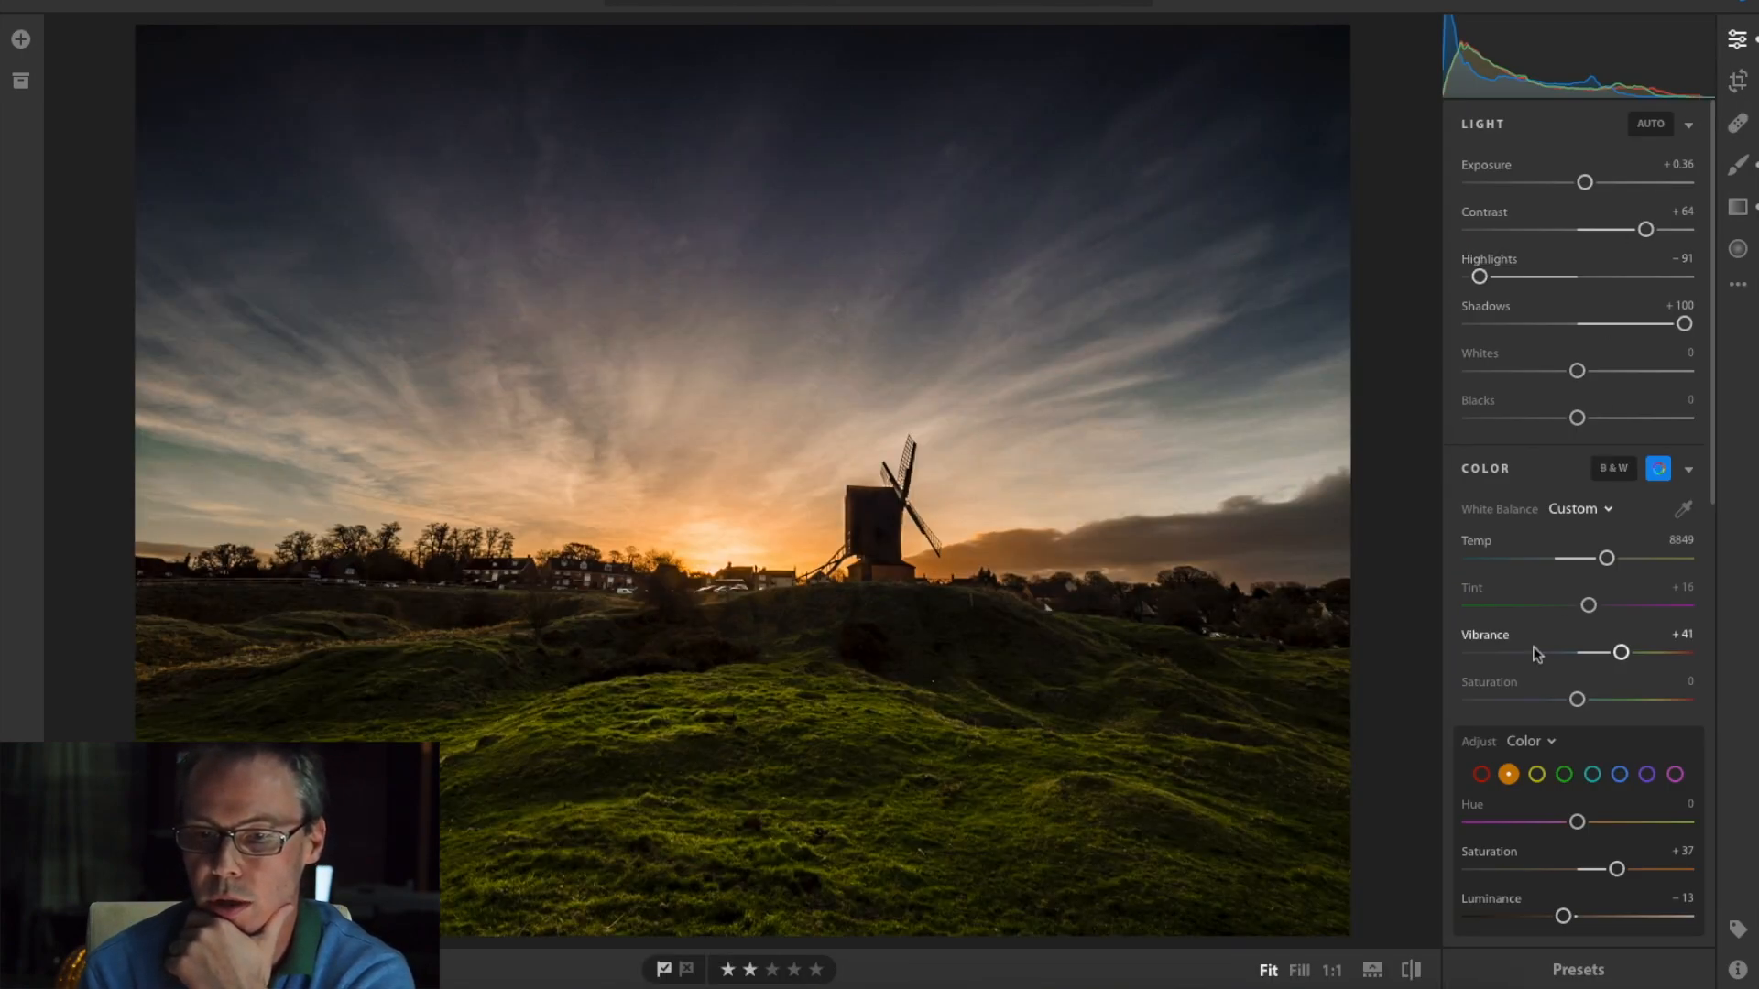
scroll(1557, 550, down, 8)
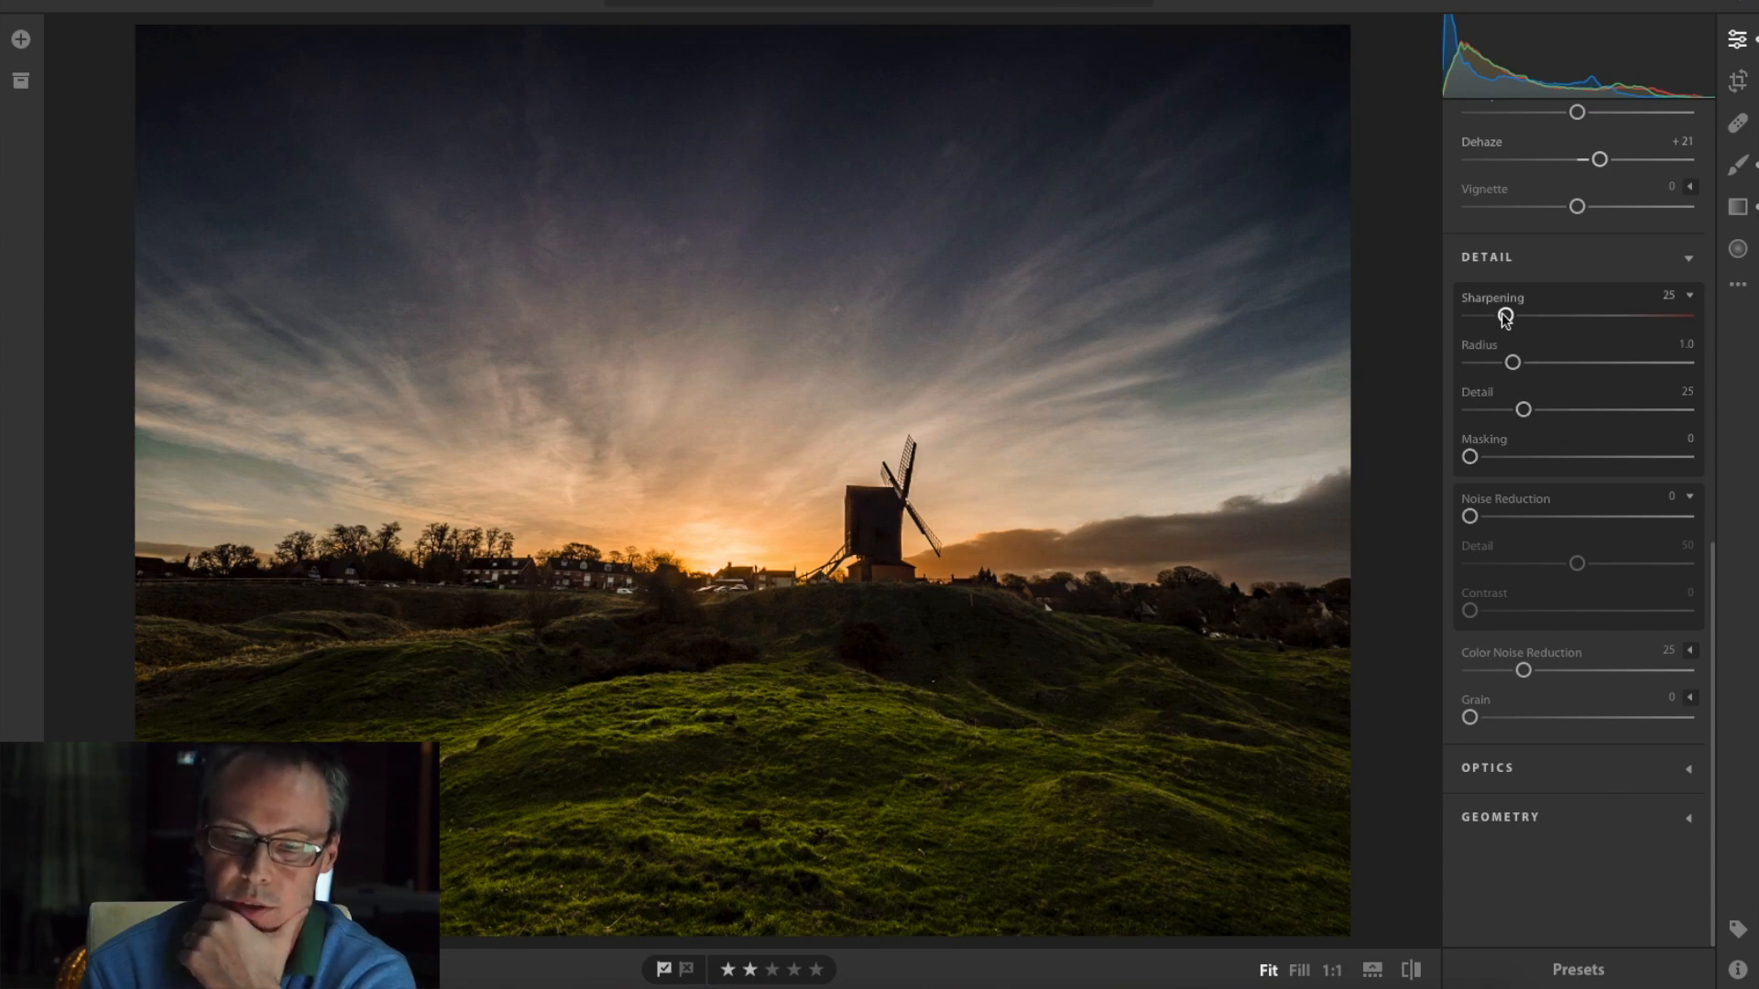
drag(1506, 318, 1544, 320)
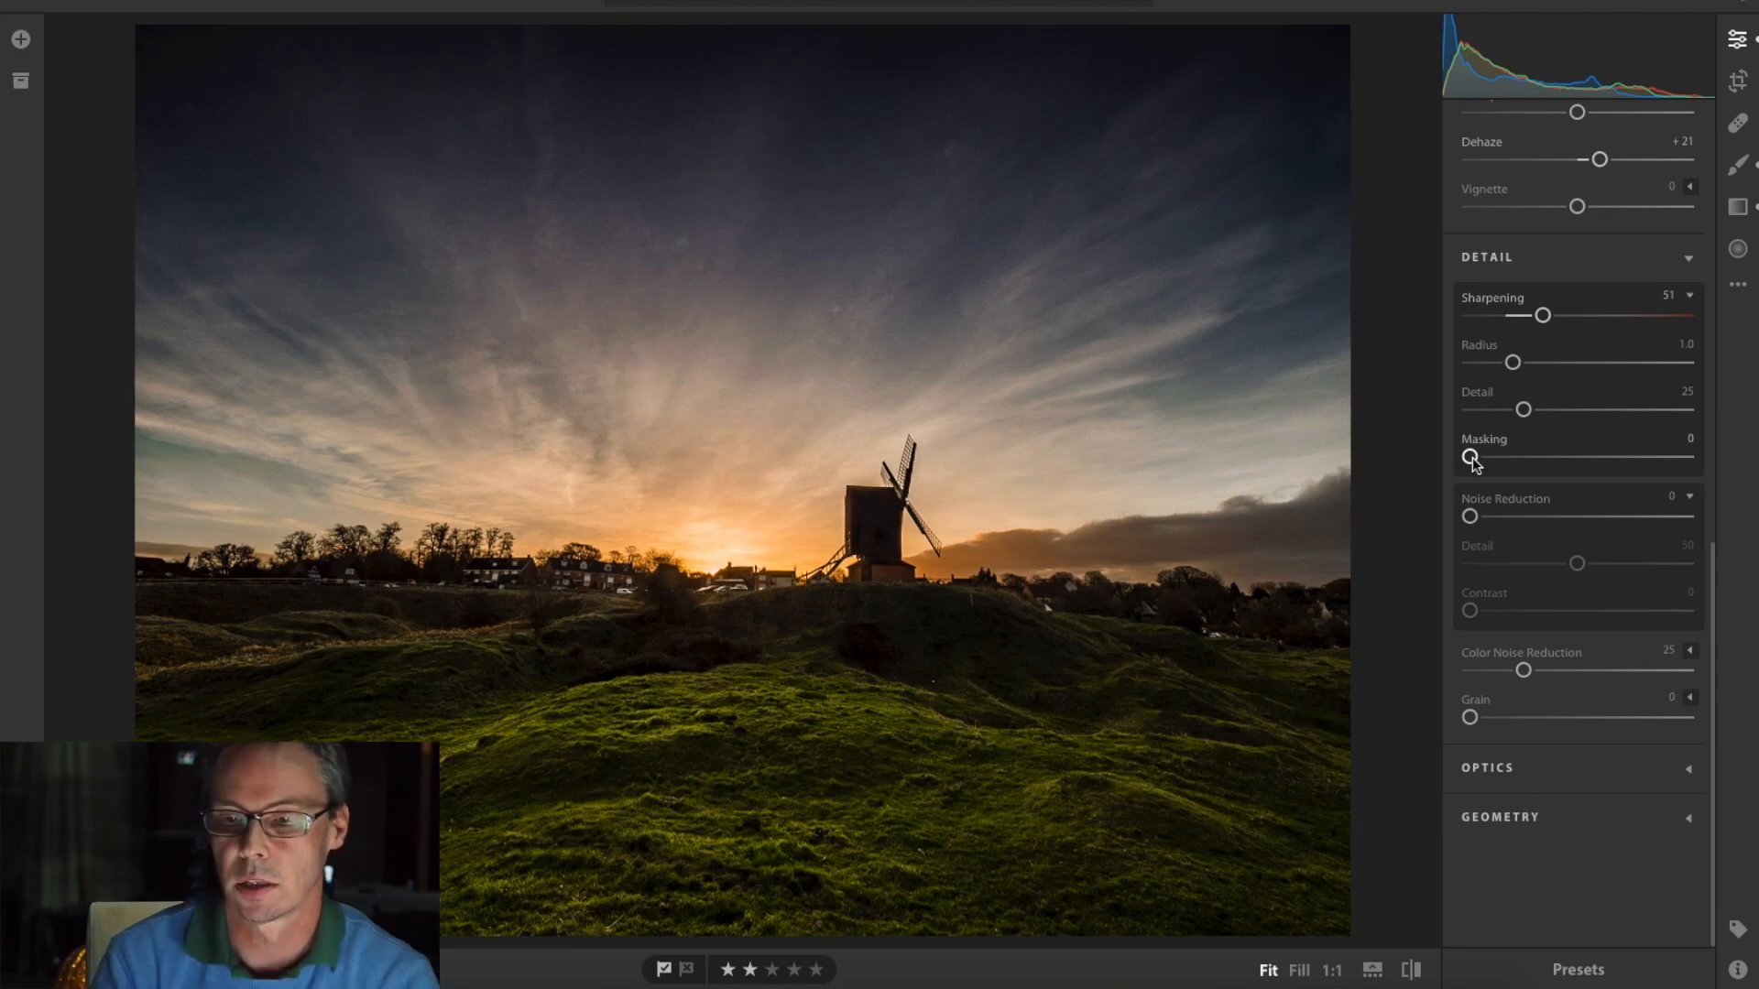
key(alt)
drag(1472, 462, 1668, 471)
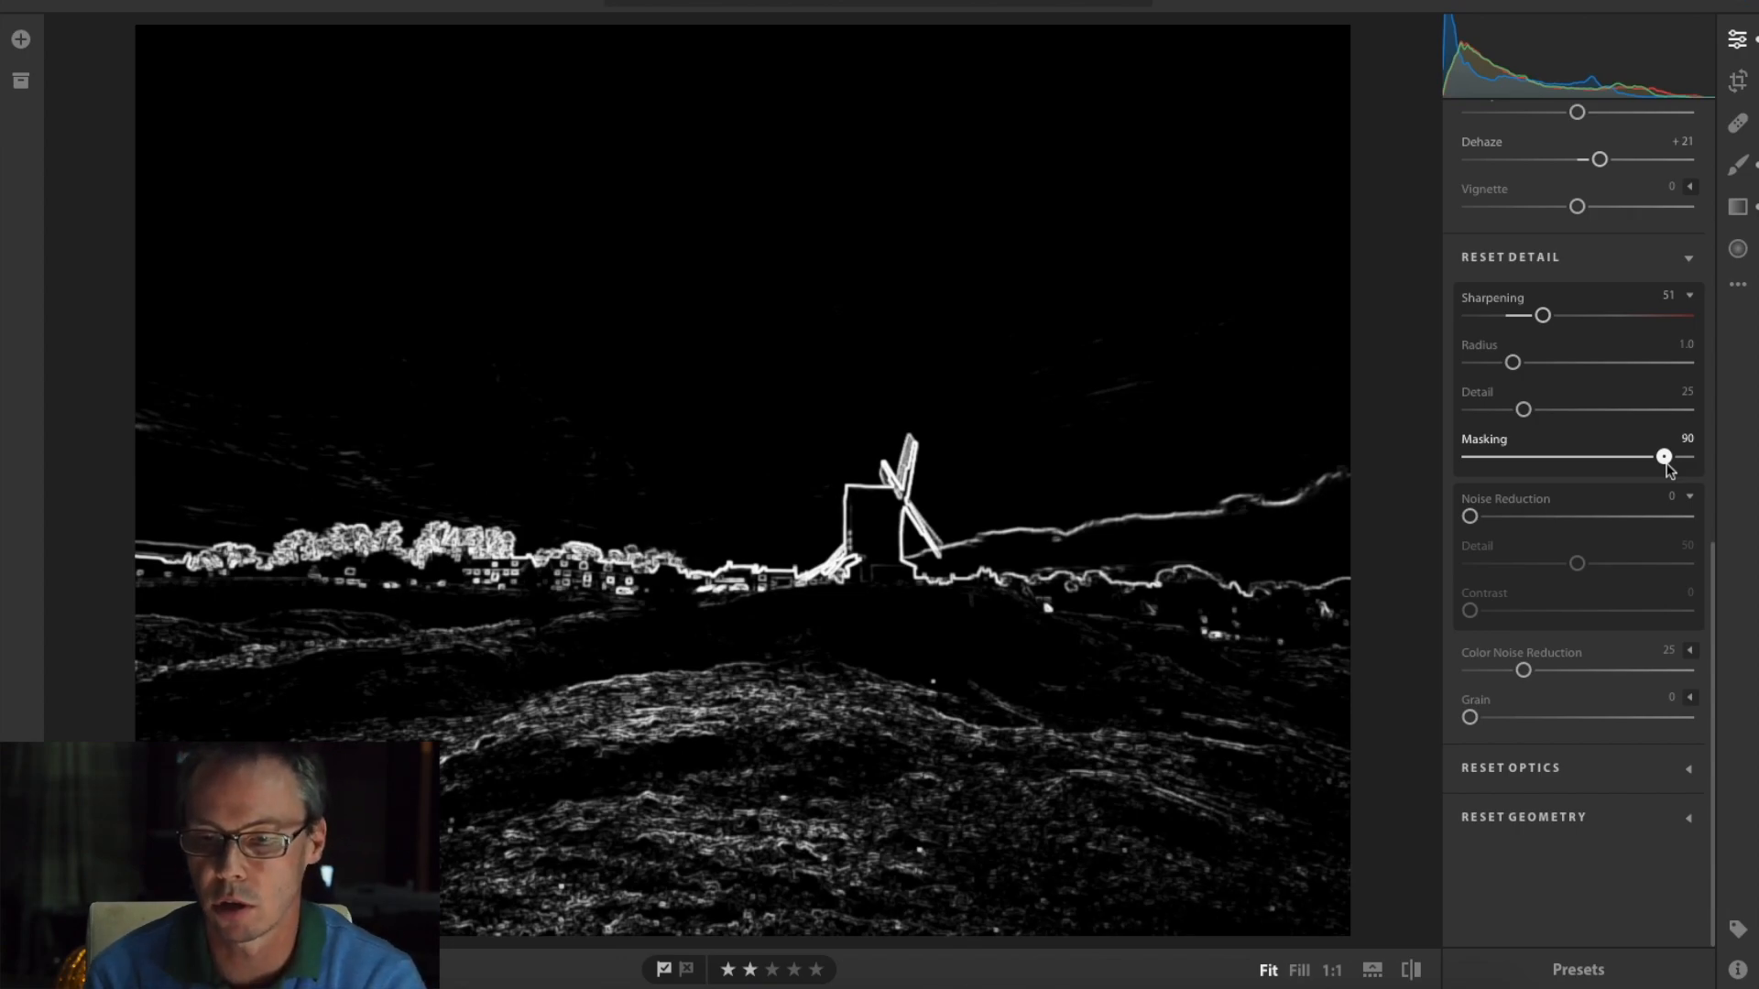
drag(1668, 471, 1667, 471)
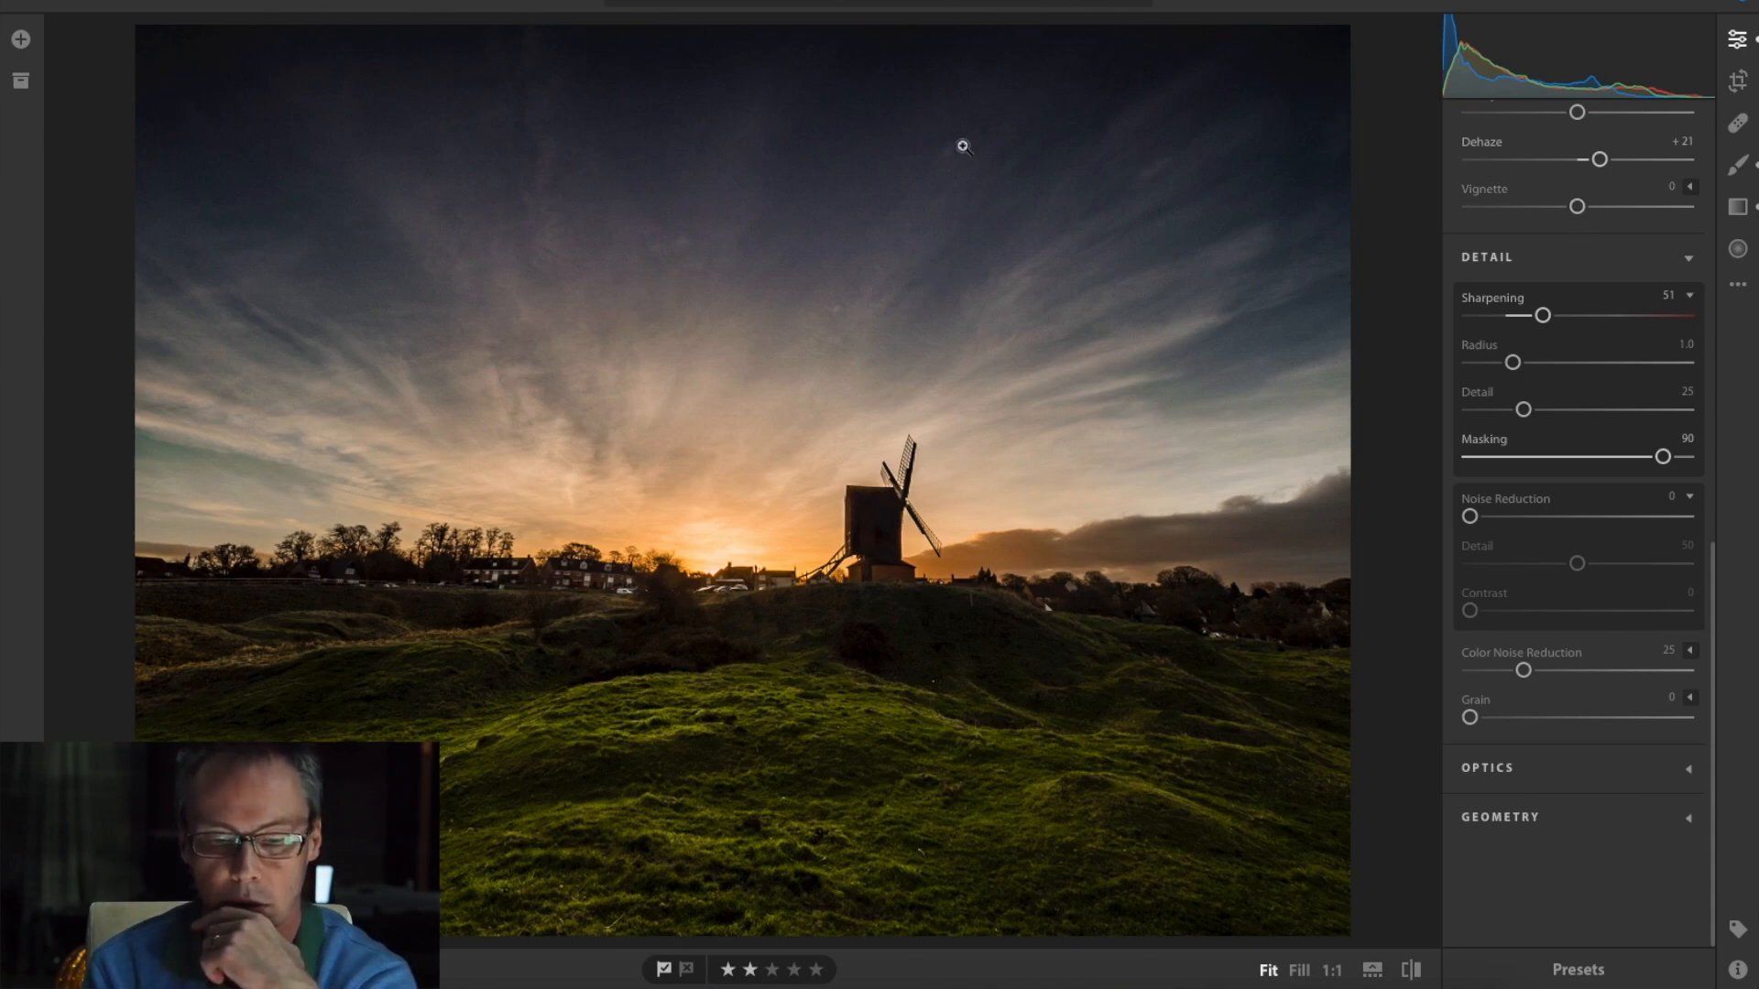
Add a subtle dark vignette of −4 and close the editing controls.
drag(1577, 206, 1570, 207)
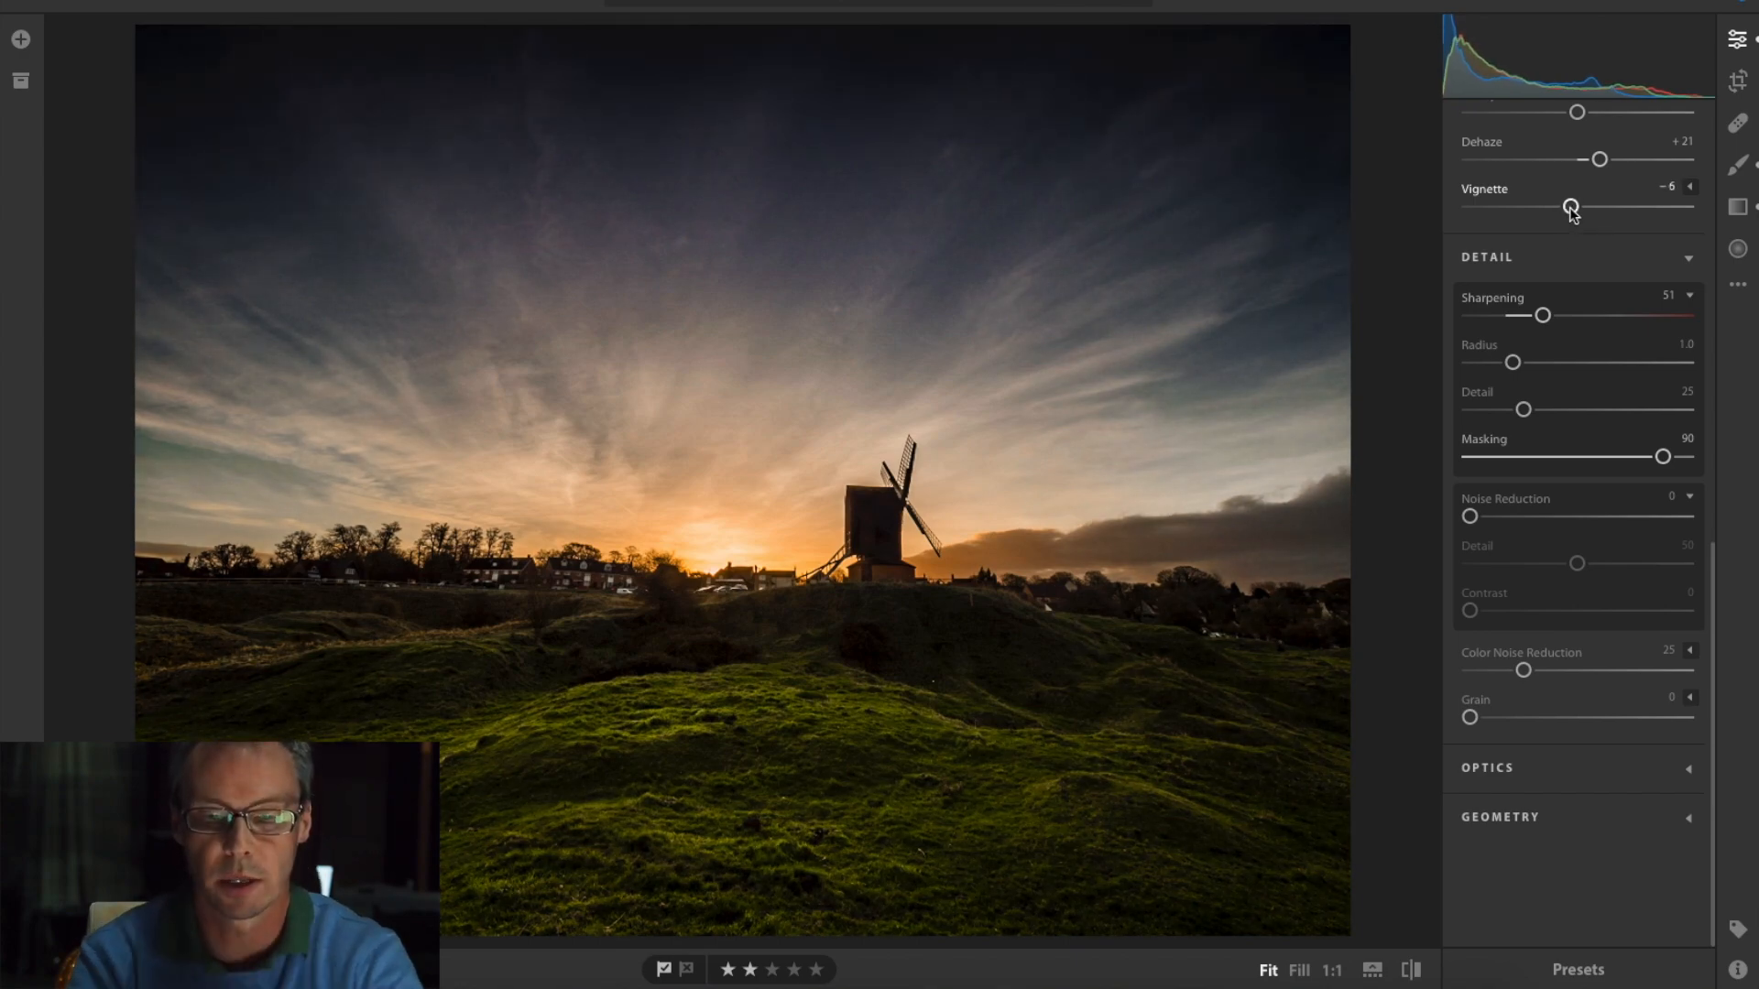
drag(1572, 212, 1574, 213)
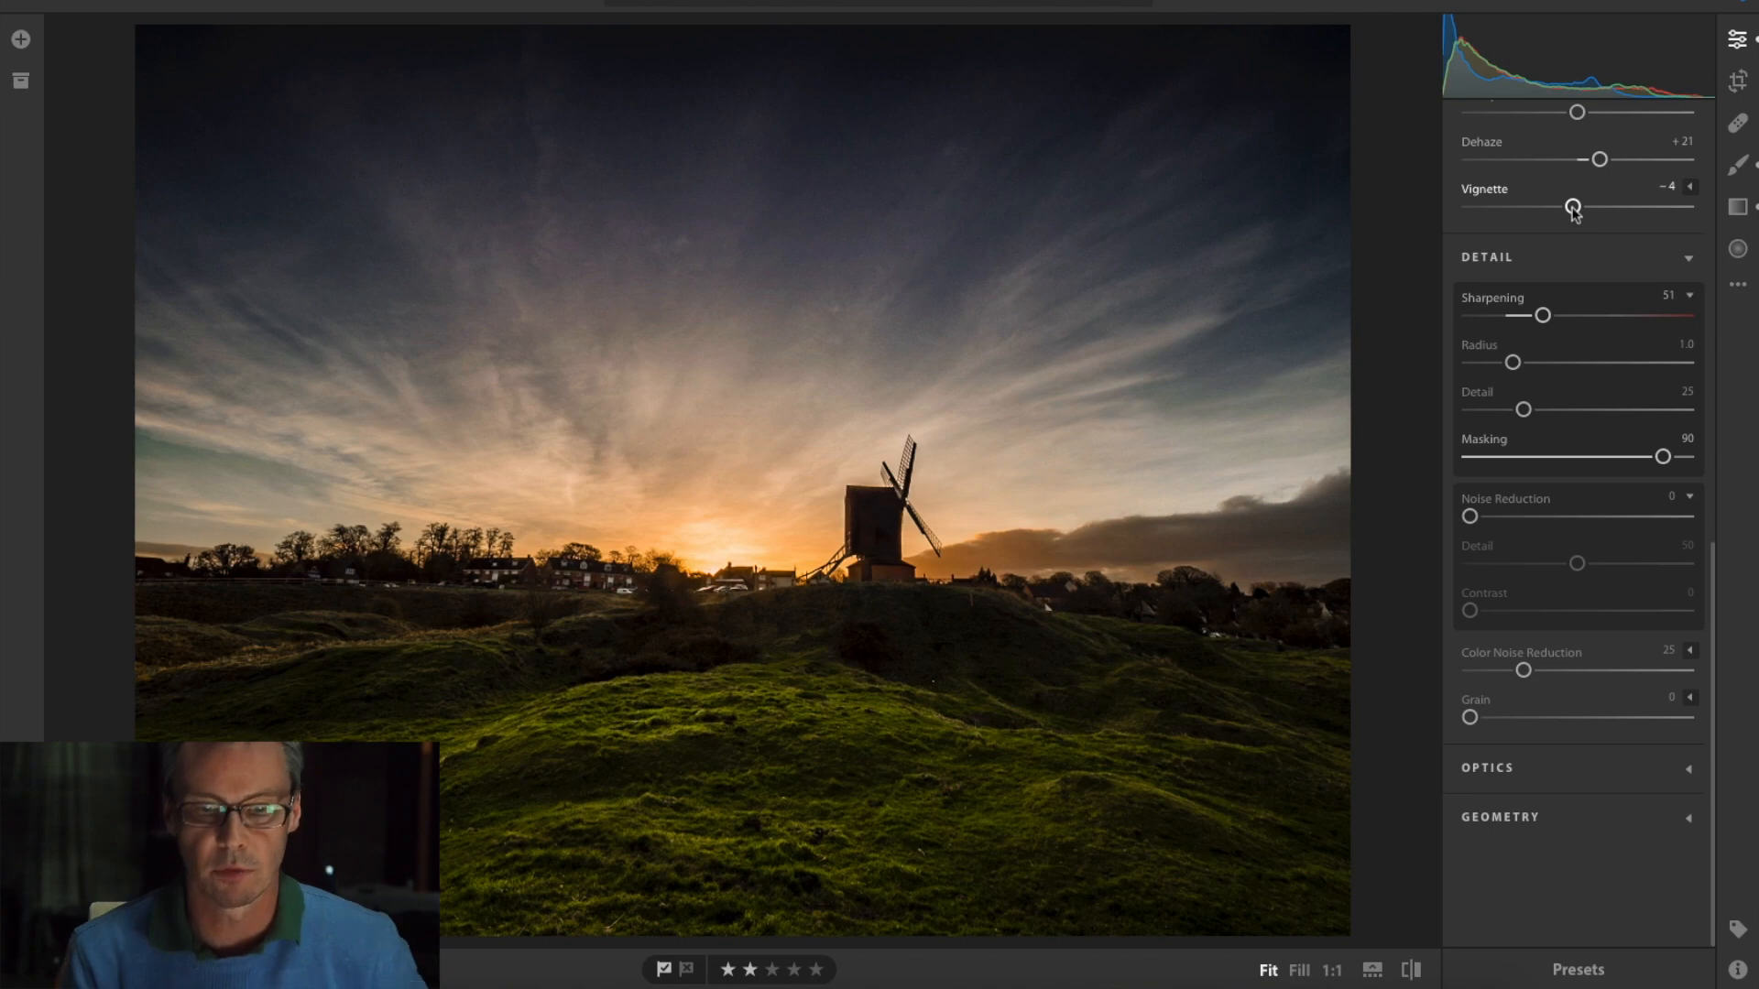
key(e)
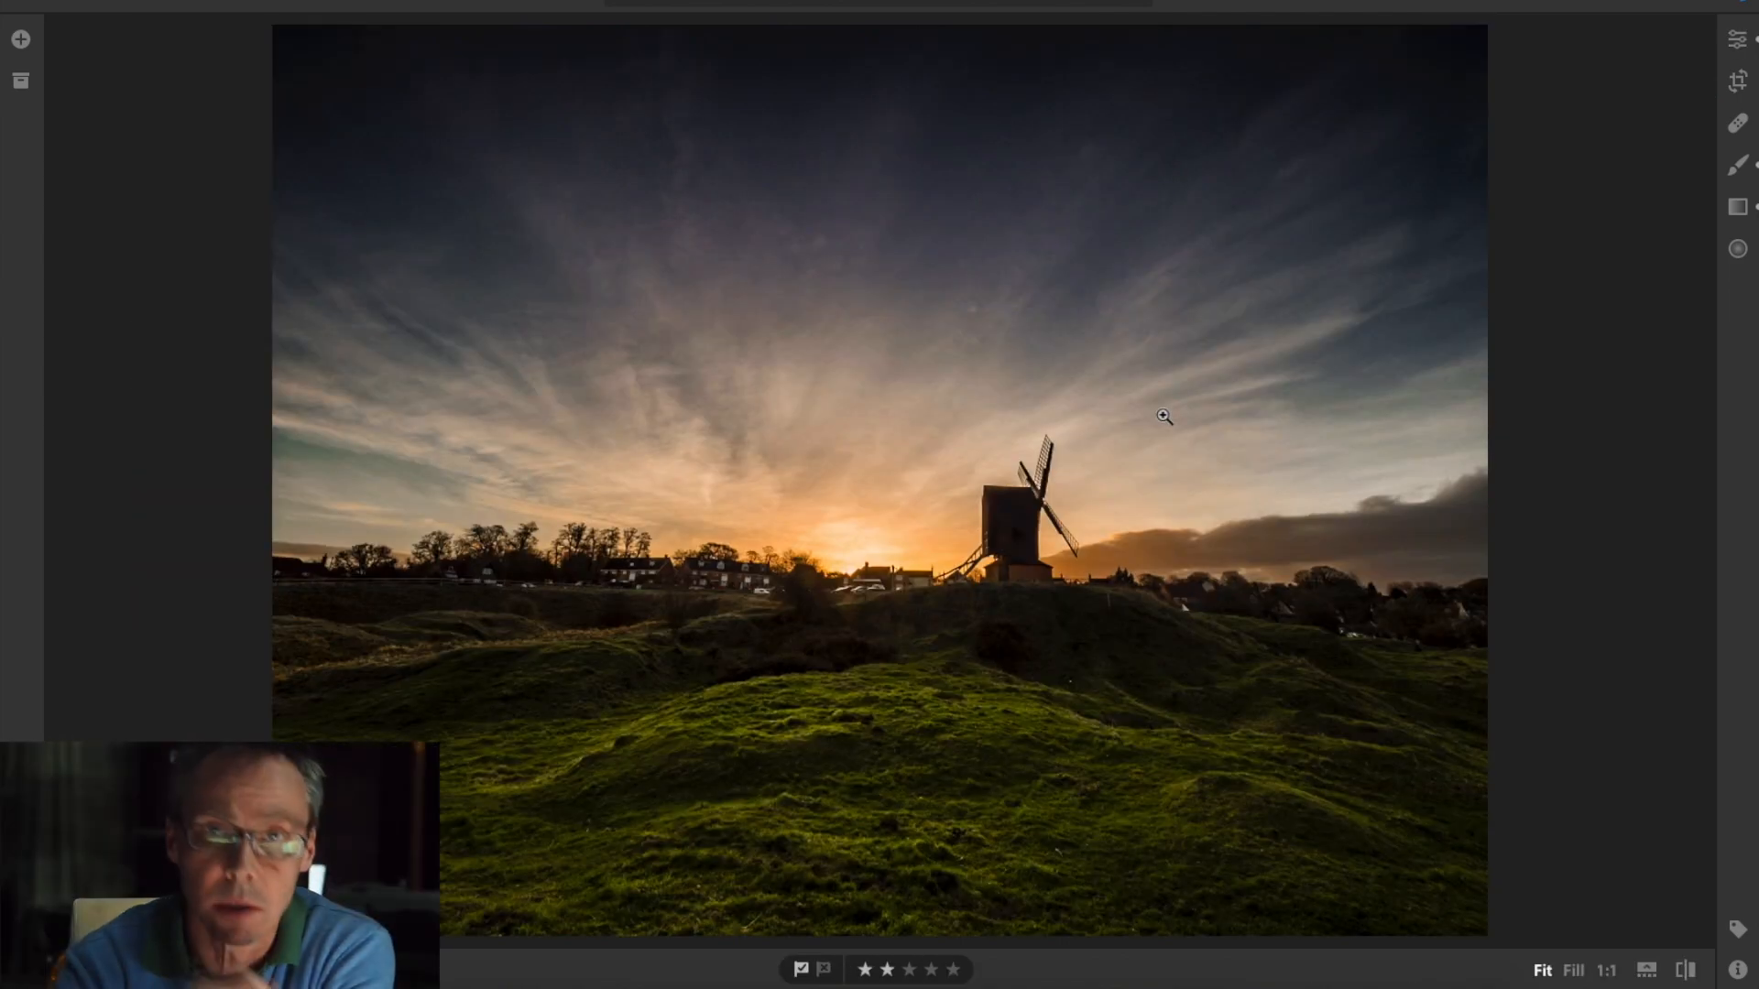